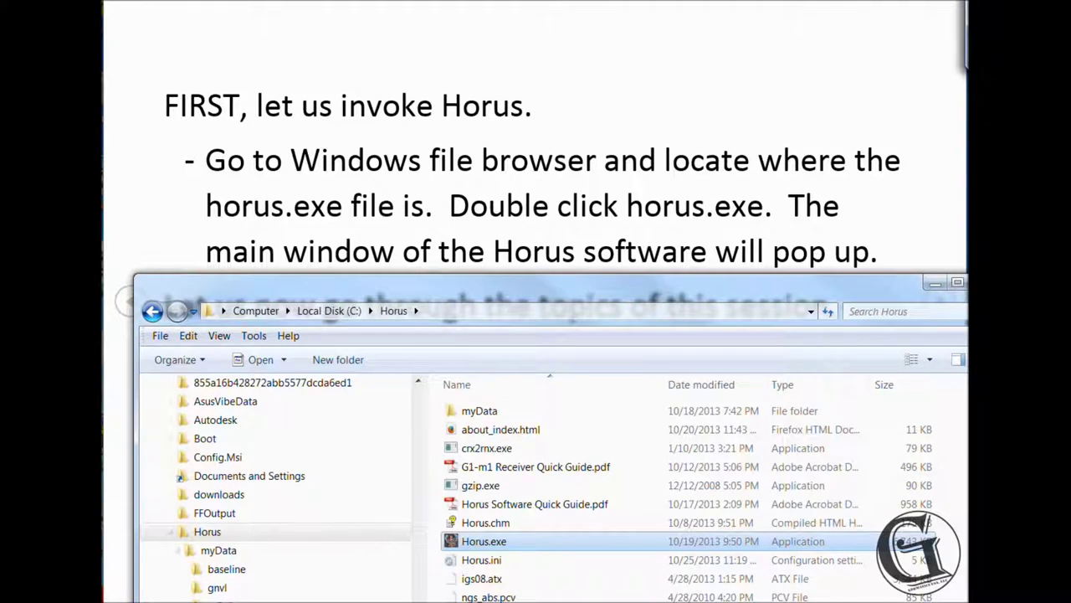
Launch Horus.exe from the C:\Horus folder and reposition its main window fully into view
click(448, 316)
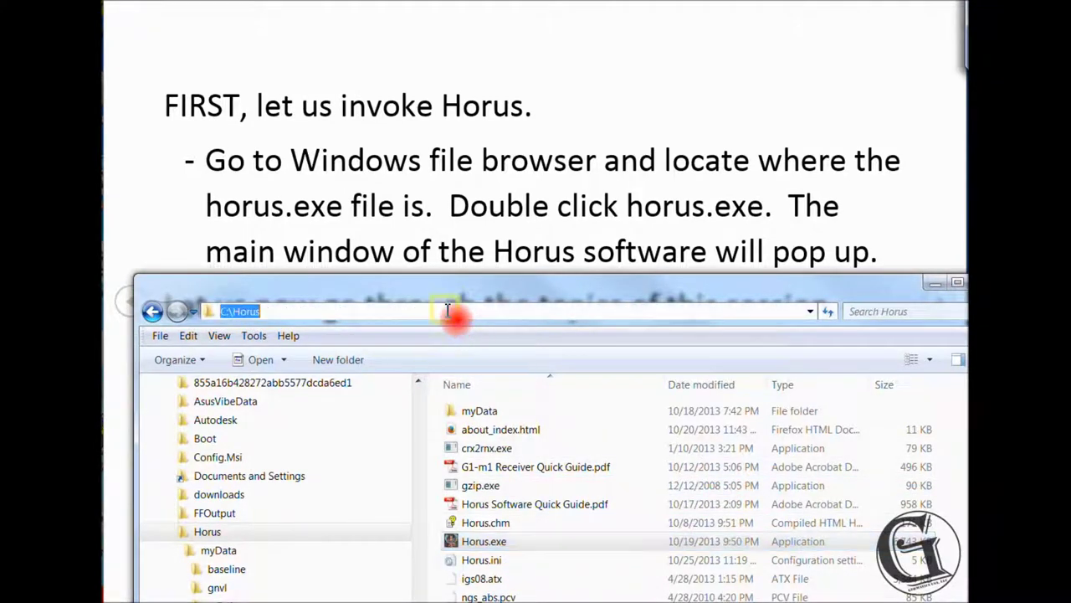
click(494, 542)
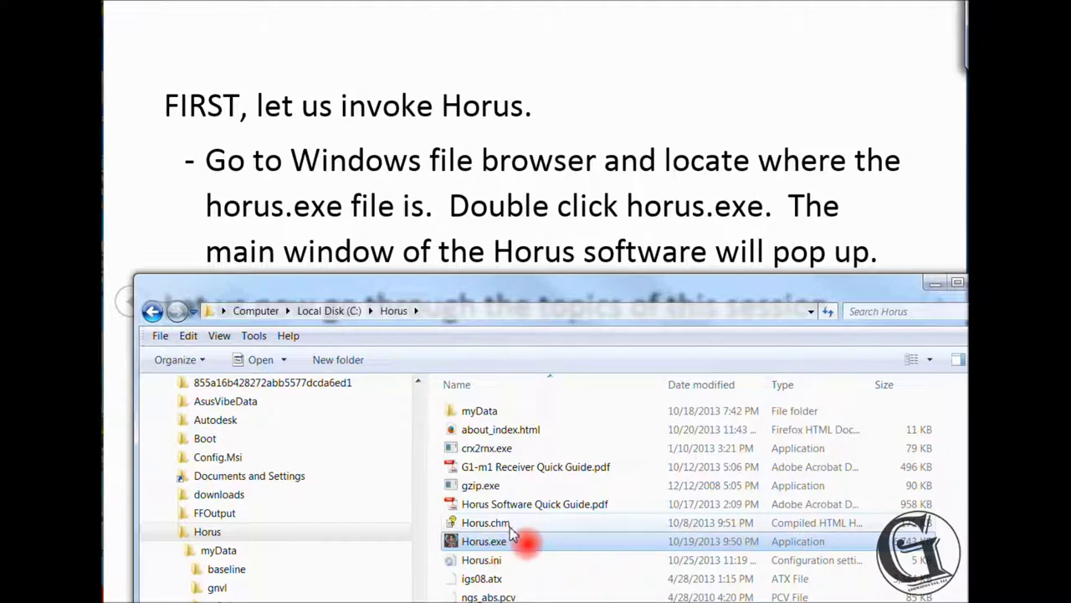
double_click(487, 545)
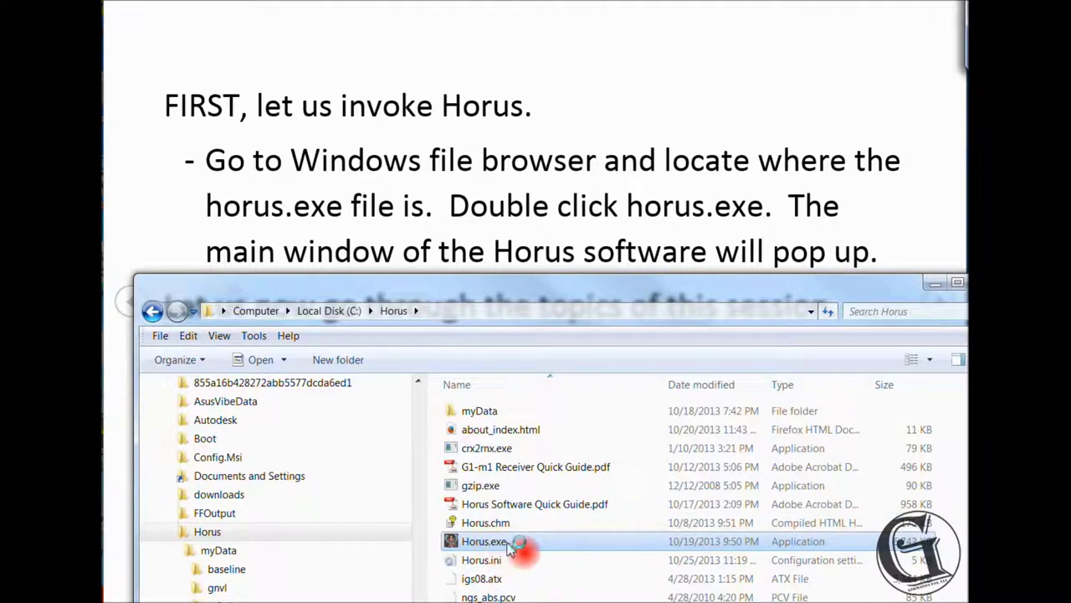
click(653, 287)
drag(650, 285, 667, 388)
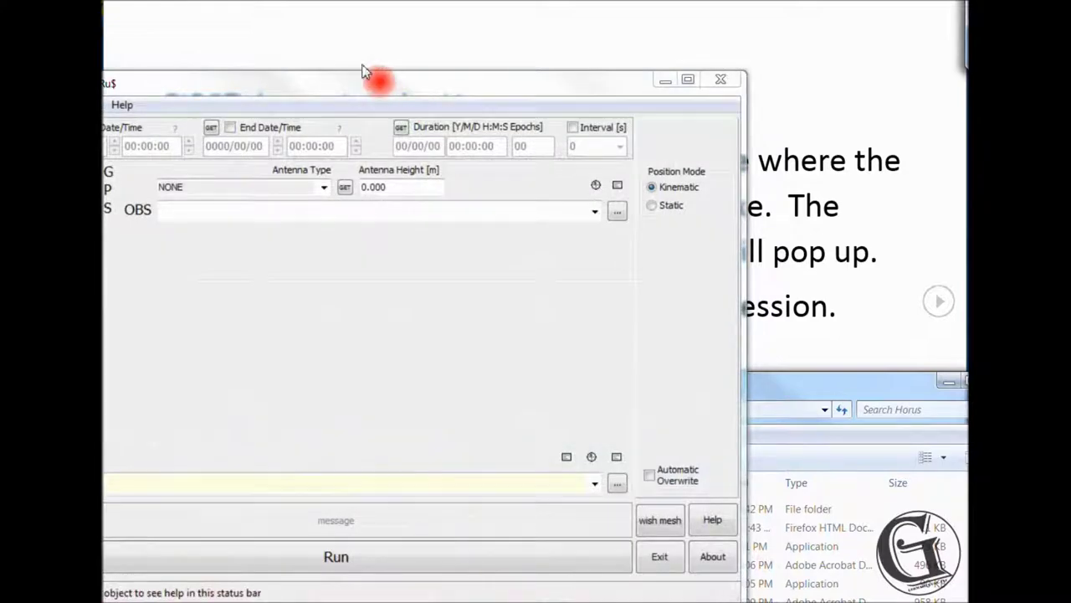
drag(364, 73, 502, 40)
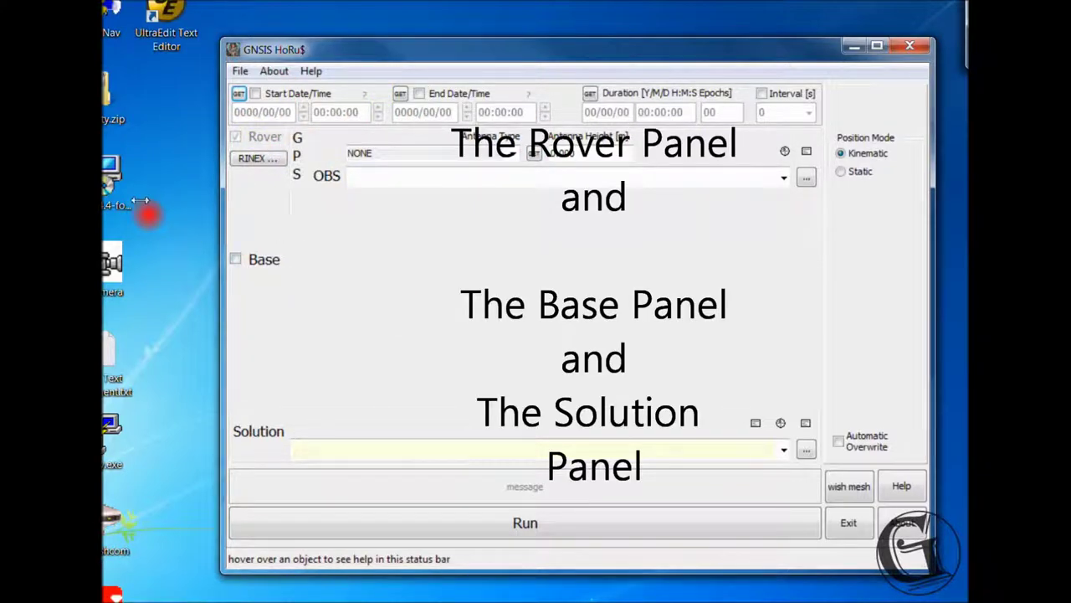
Turn on the Base option to view its panel's fields, and turn it off again
click(235, 259)
click(444, 300)
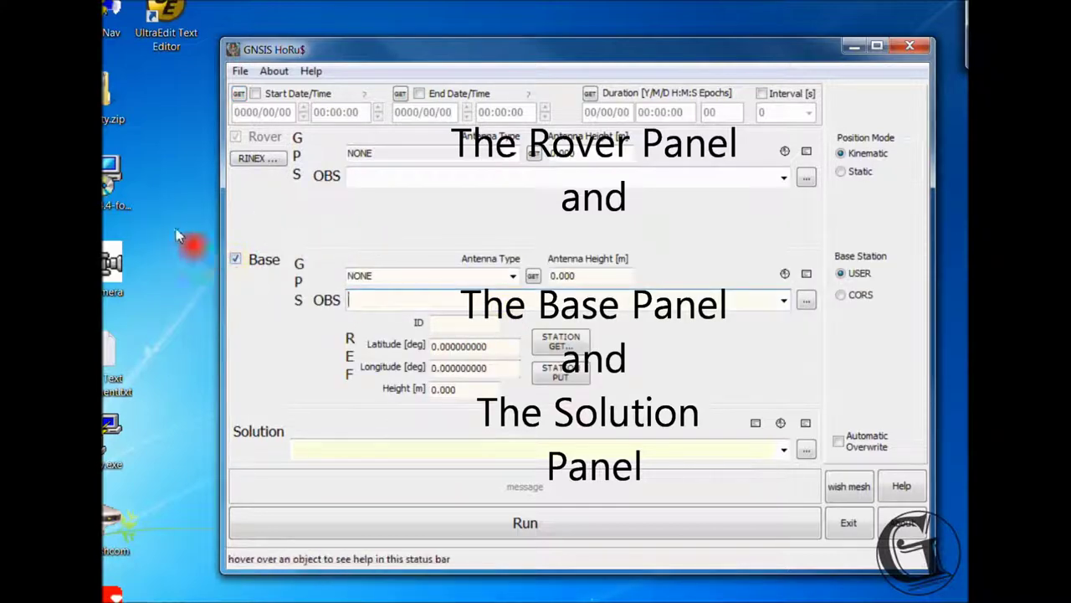
click(235, 258)
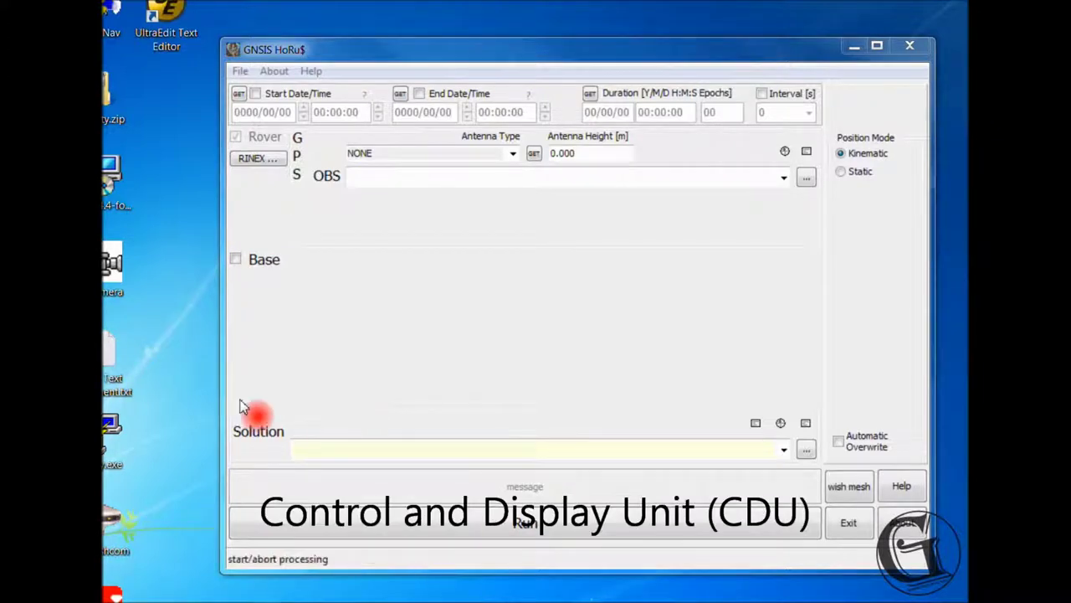
Open the program's help documentation and close it again
click(274, 484)
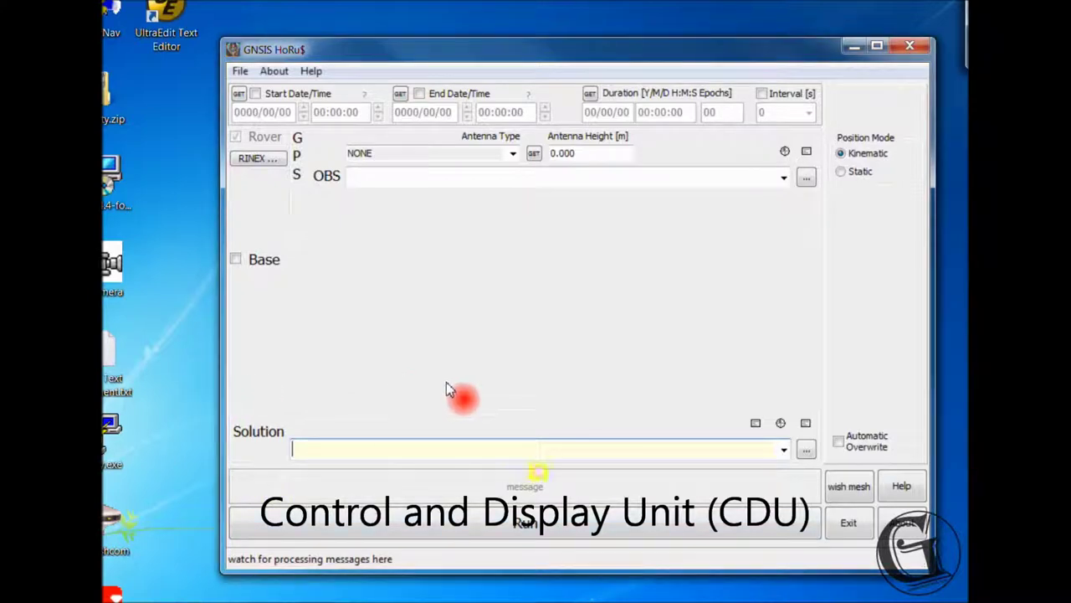
click(903, 485)
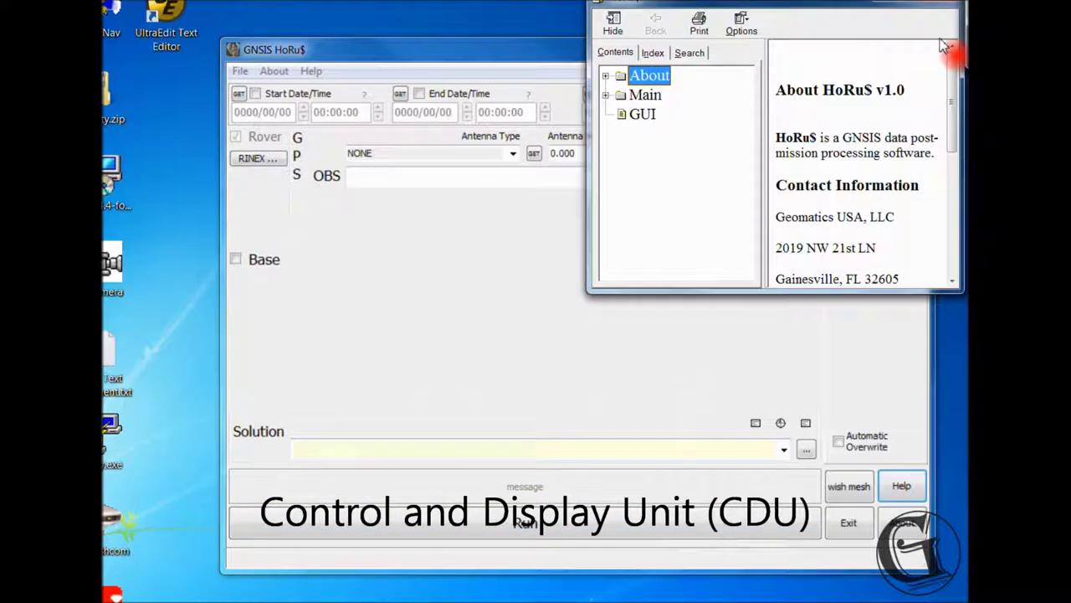
click(940, 1)
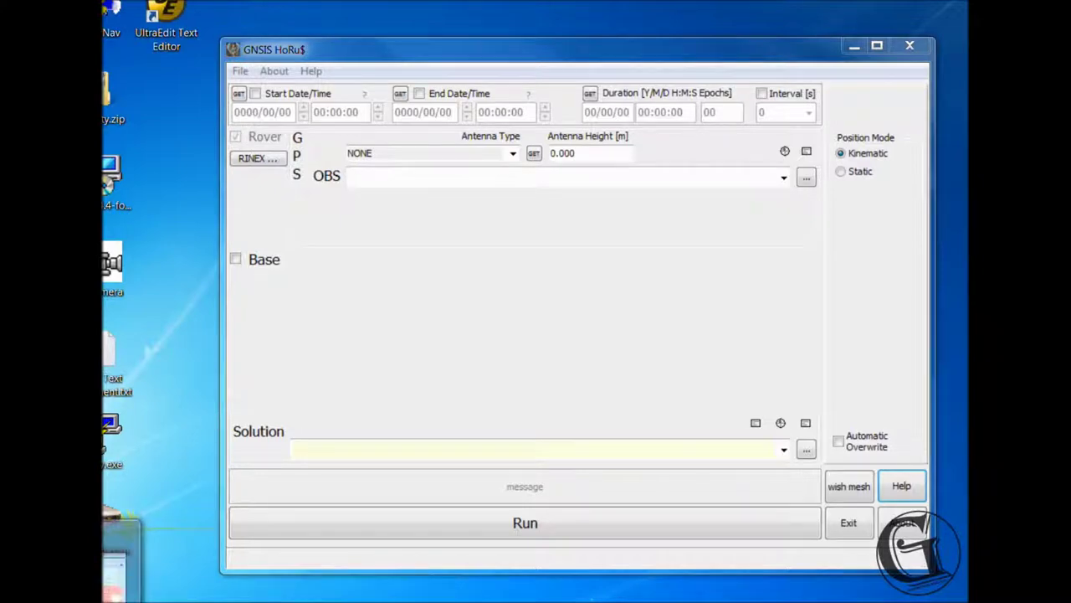
Load SAR00239.GPS as the rover observation file directly from the file browser folder C:\Horus\myData\spp
click(117, 585)
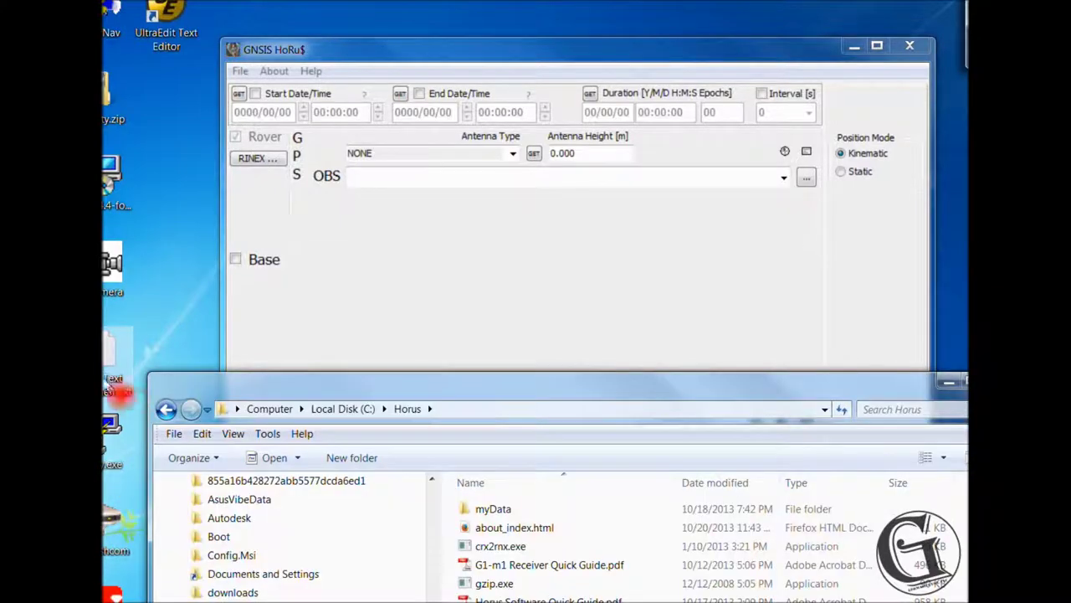
double_click(493, 509)
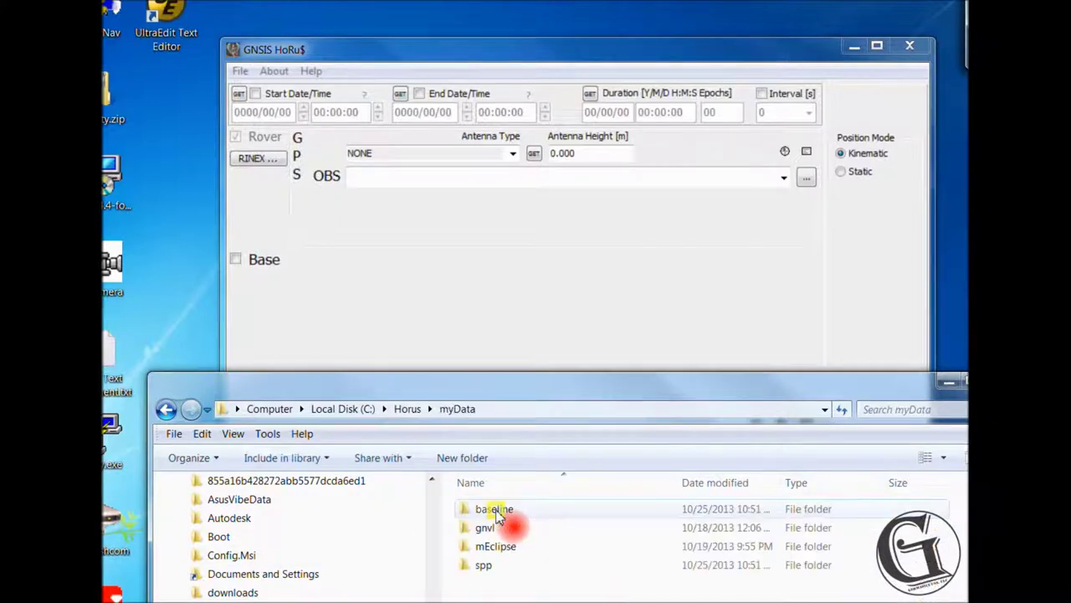
double_click(484, 567)
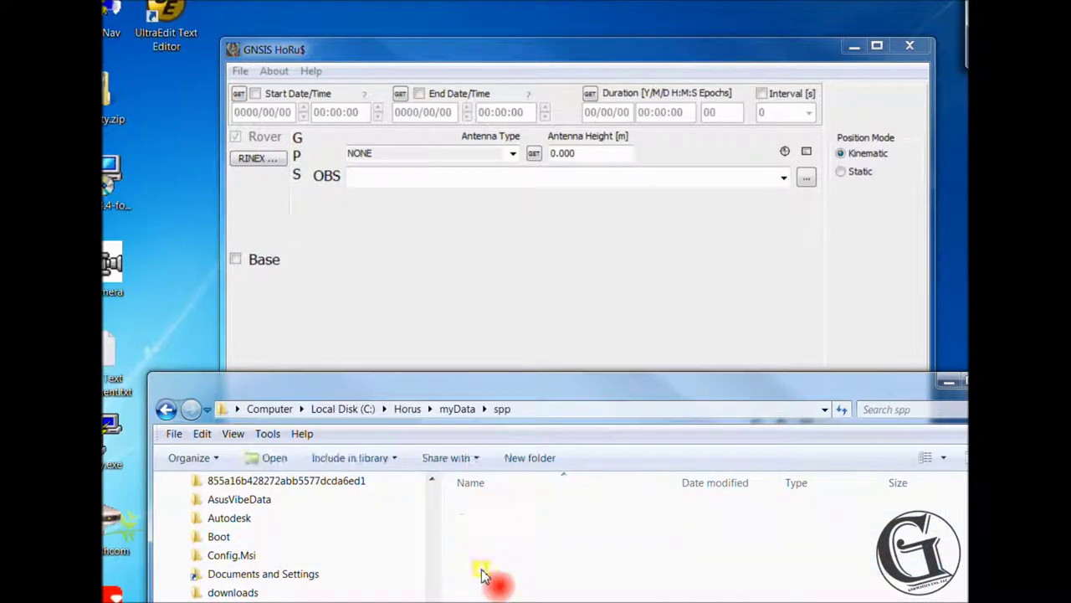
click(489, 510)
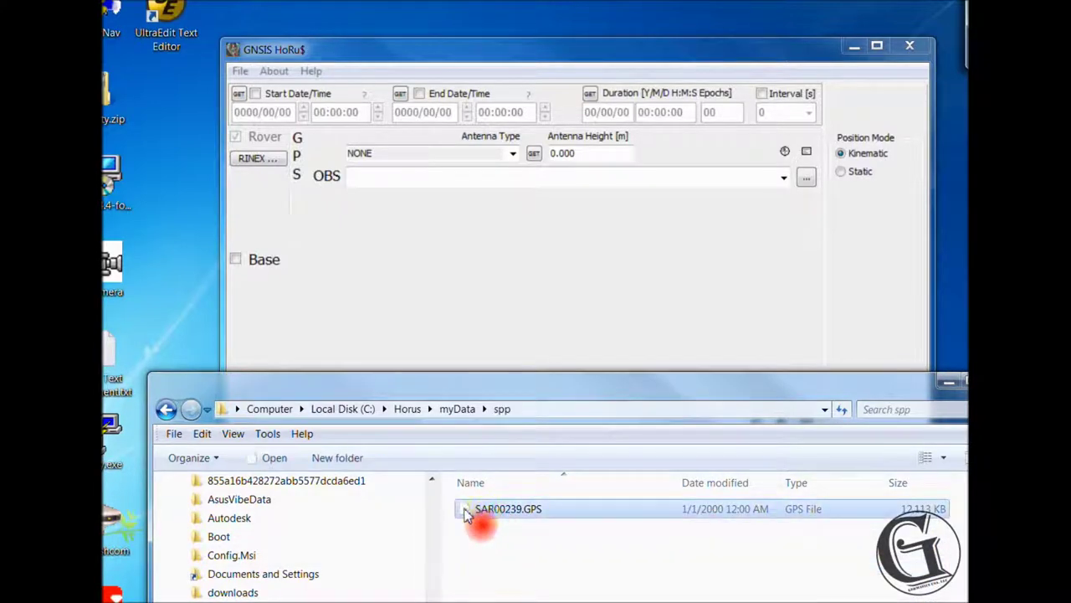
drag(466, 515, 316, 136)
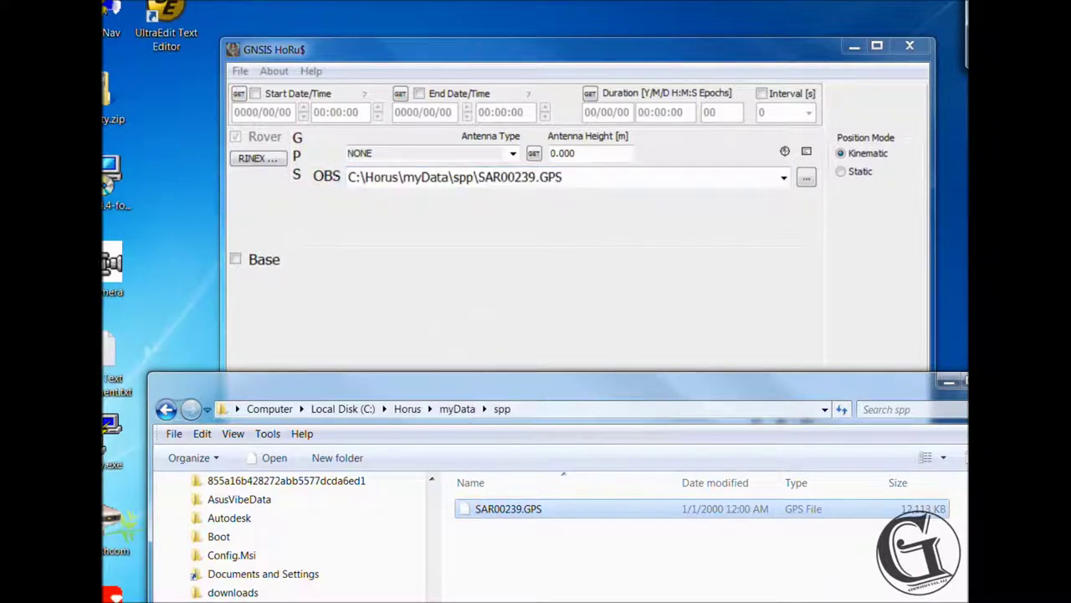
click(104, 586)
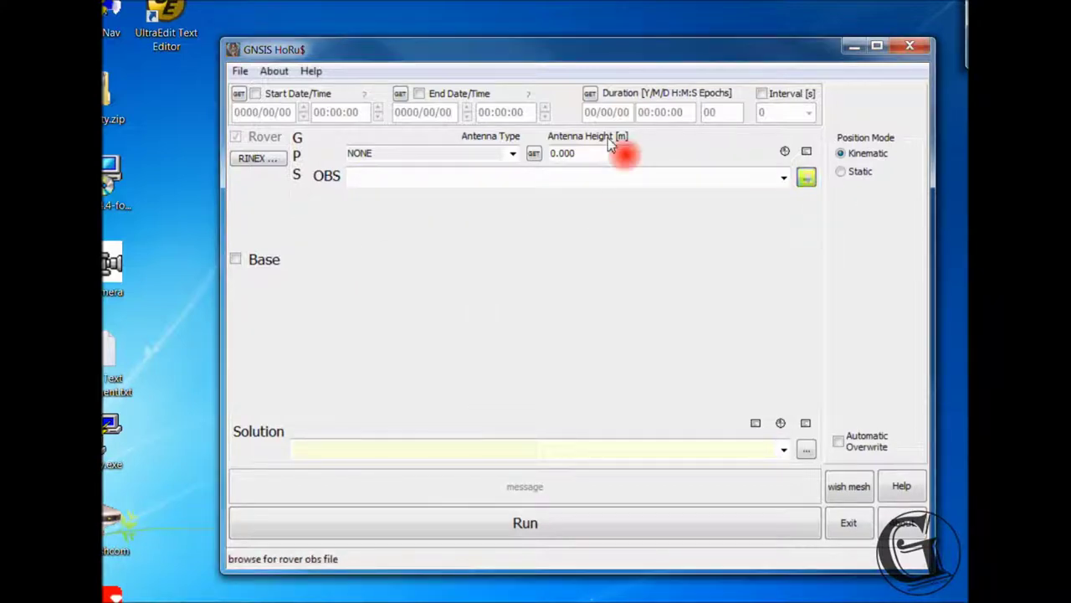
Browse to C:\Horus\myData\spp and choose SAR00239.GPS as the rover observation file
click(806, 176)
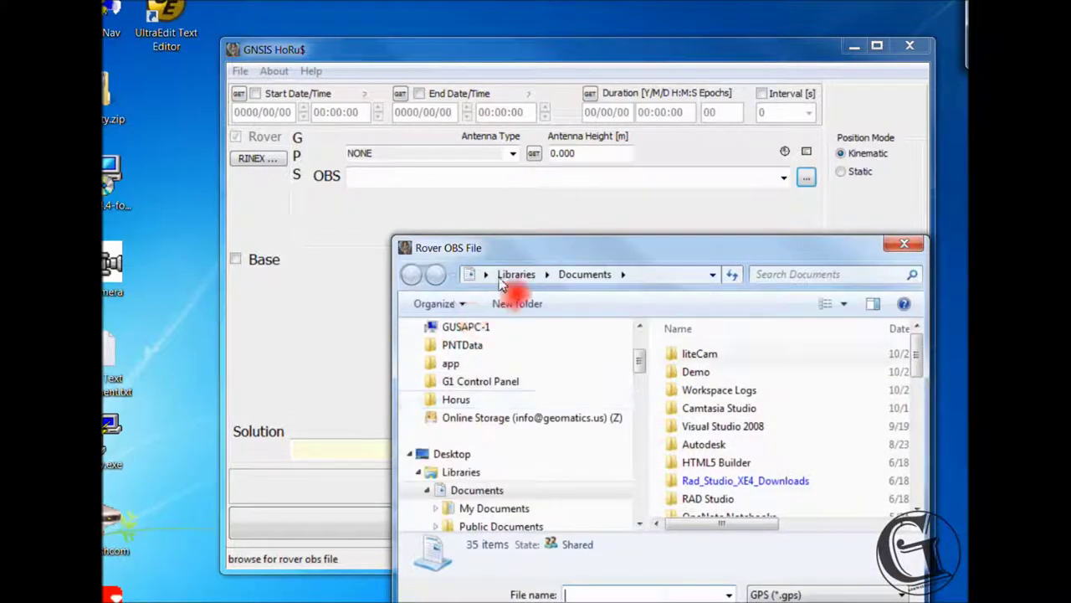
scroll(473, 326, down, 4)
scroll(473, 327, down, 9)
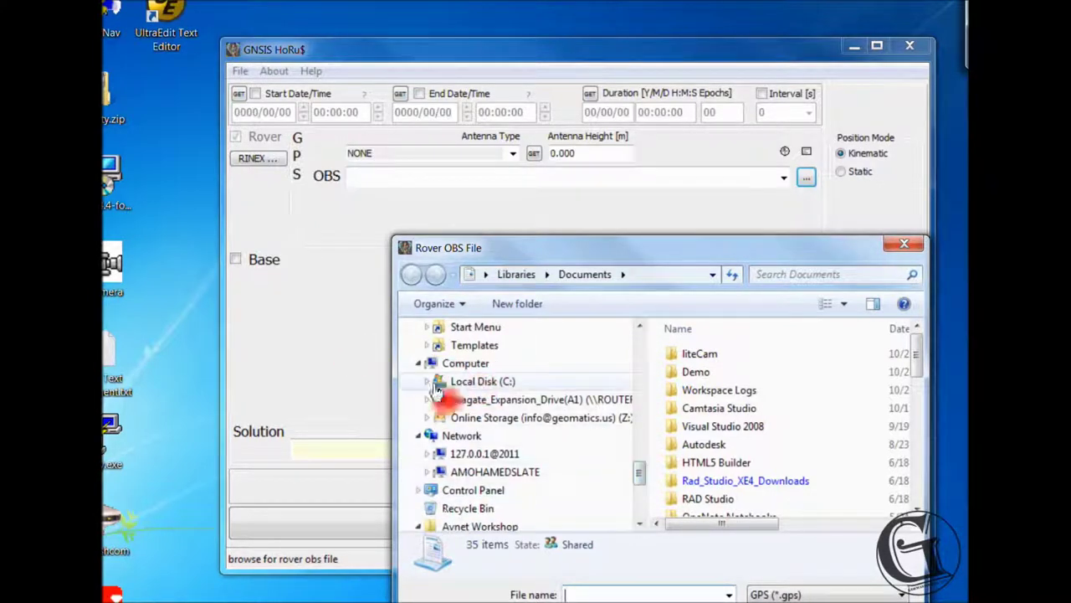
click(430, 381)
scroll(431, 382, down, 1)
scroll(434, 387, down, 1)
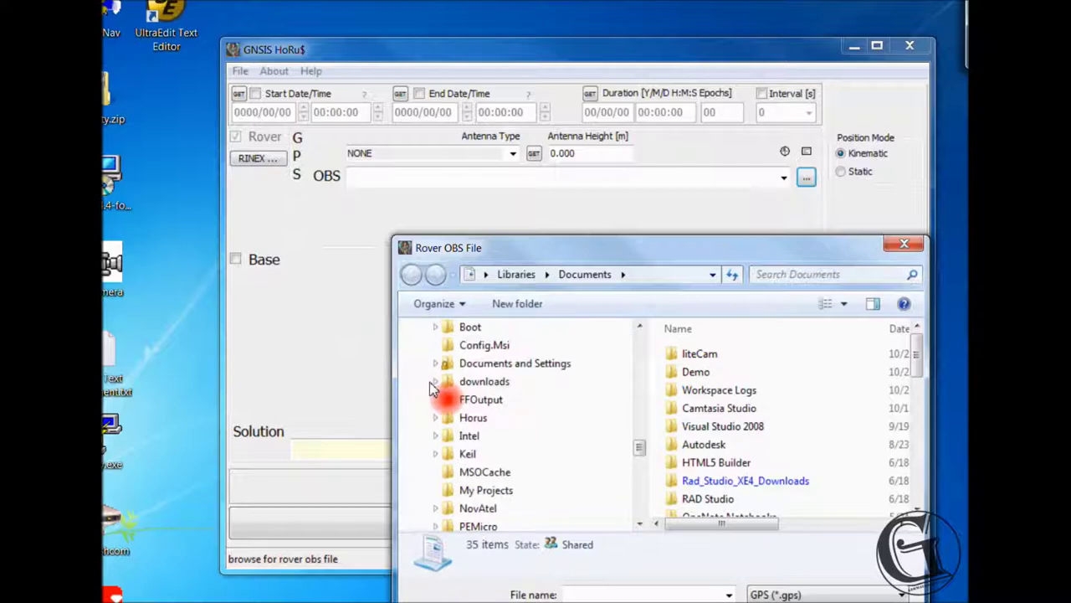
click(473, 417)
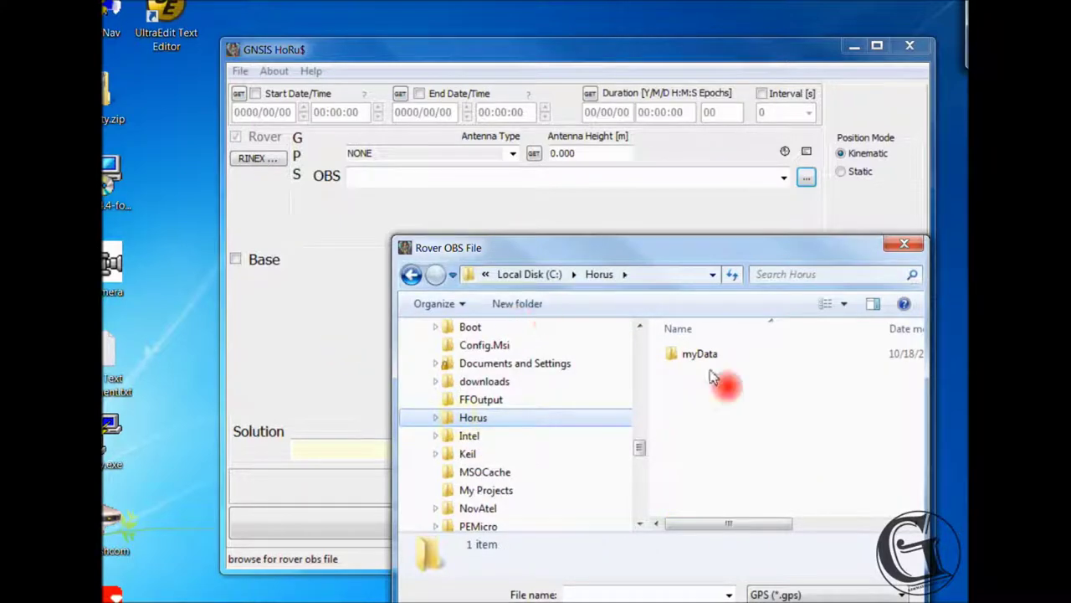
double_click(699, 354)
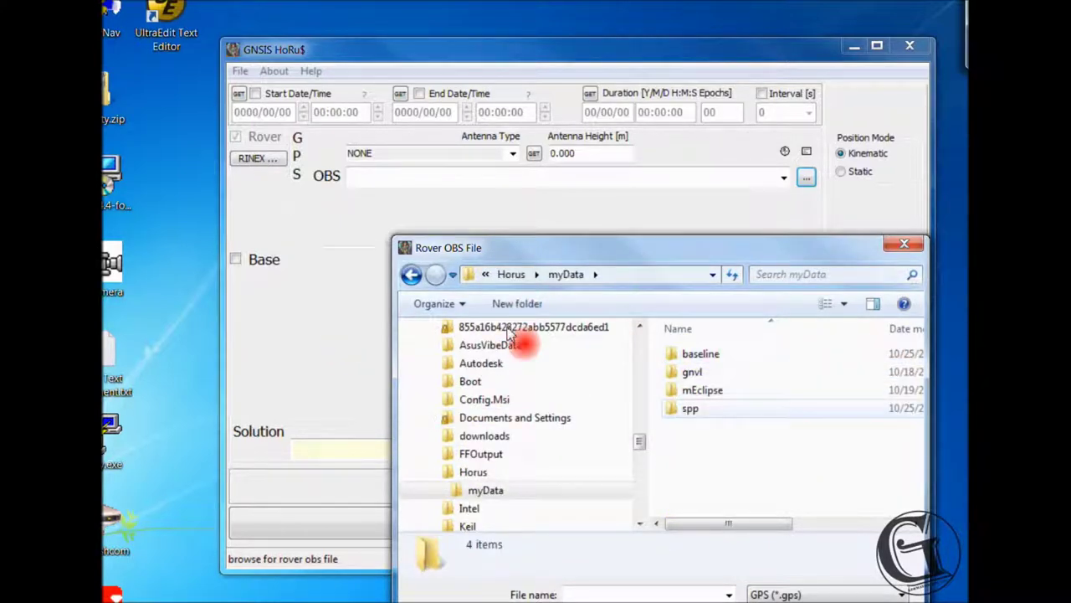
double_click(682, 410)
double_click(694, 353)
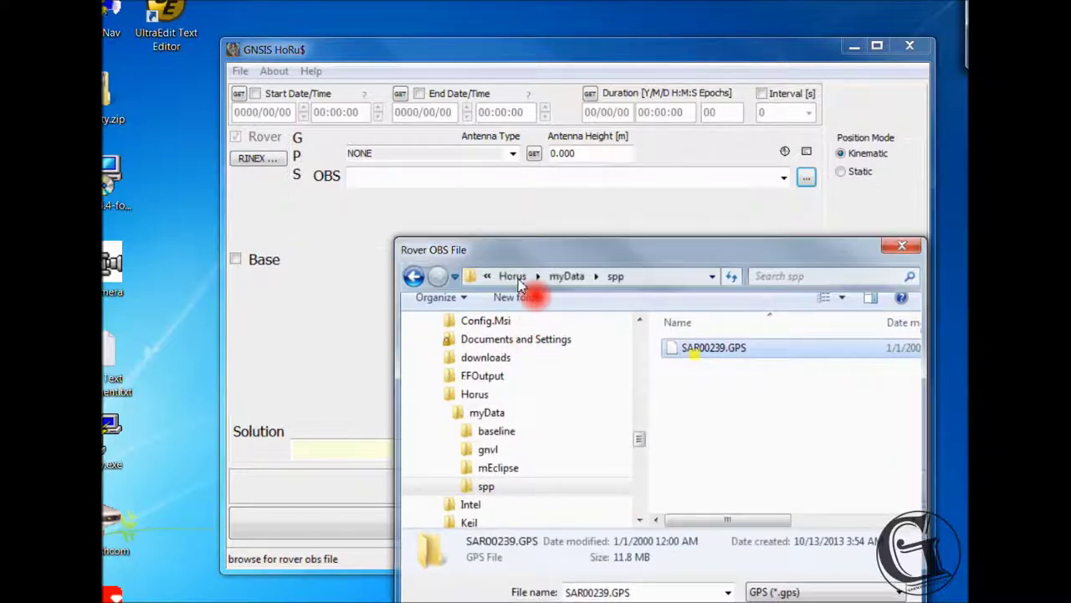
key(Return)
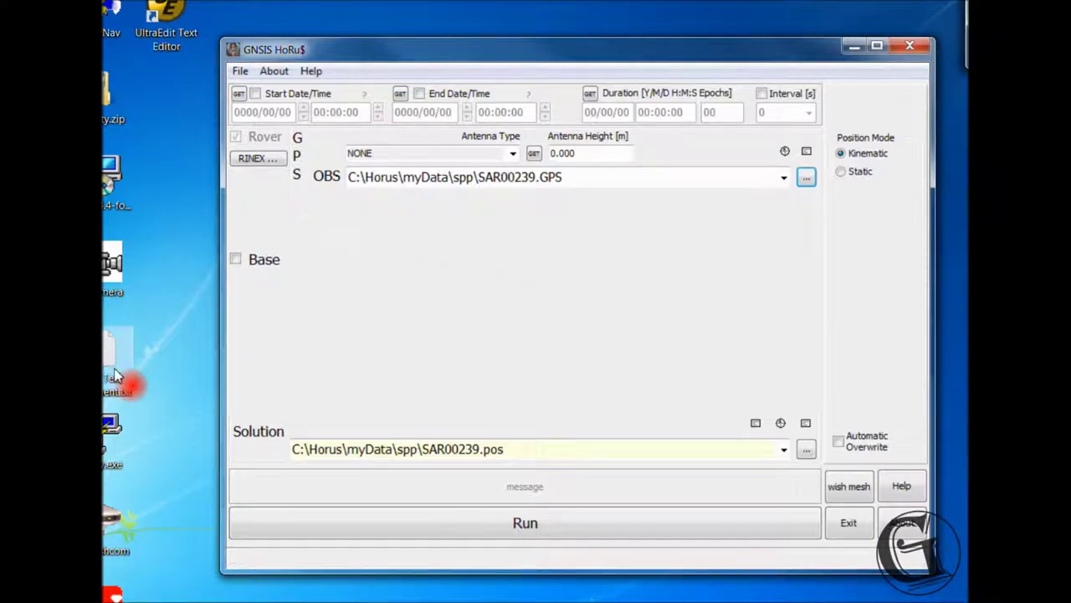
Change the rover observation file name to SAR00238.GPS, and restore it to SAR00239.GPS
click(109, 599)
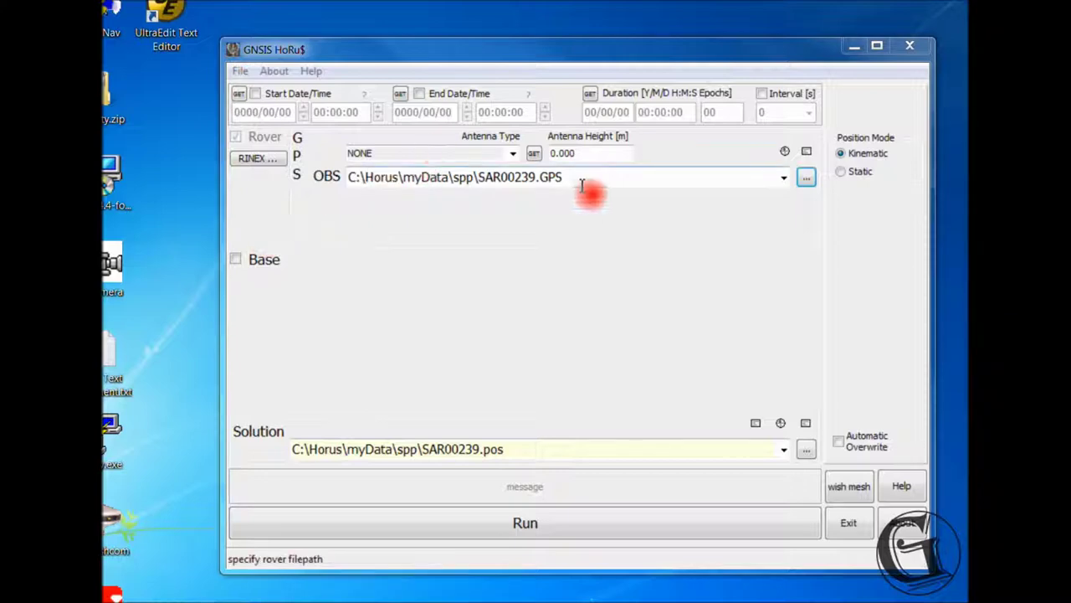
click(428, 136)
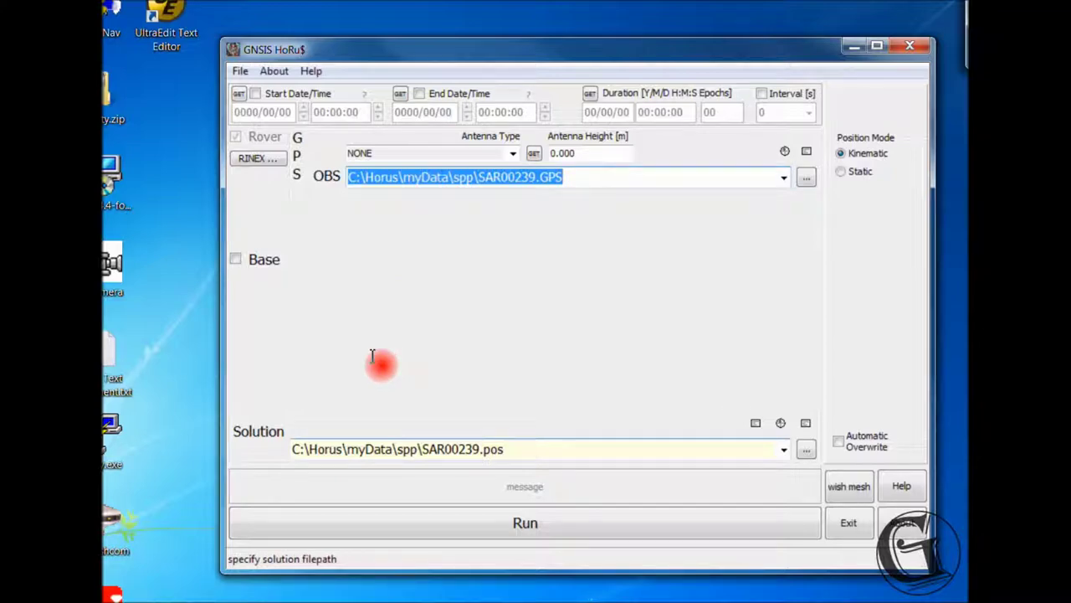
click(534, 176)
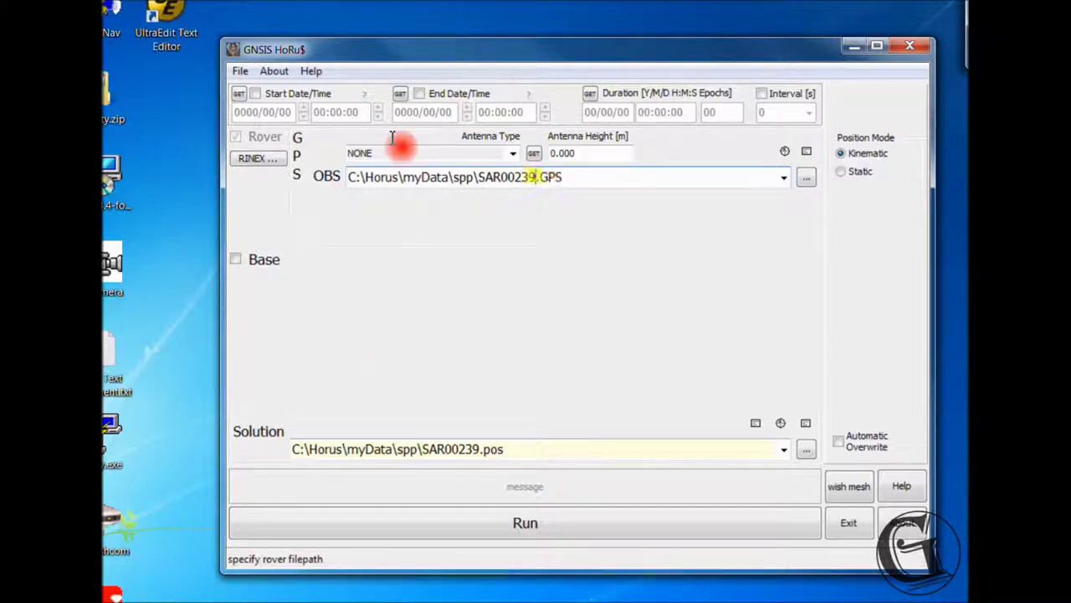
text(8)
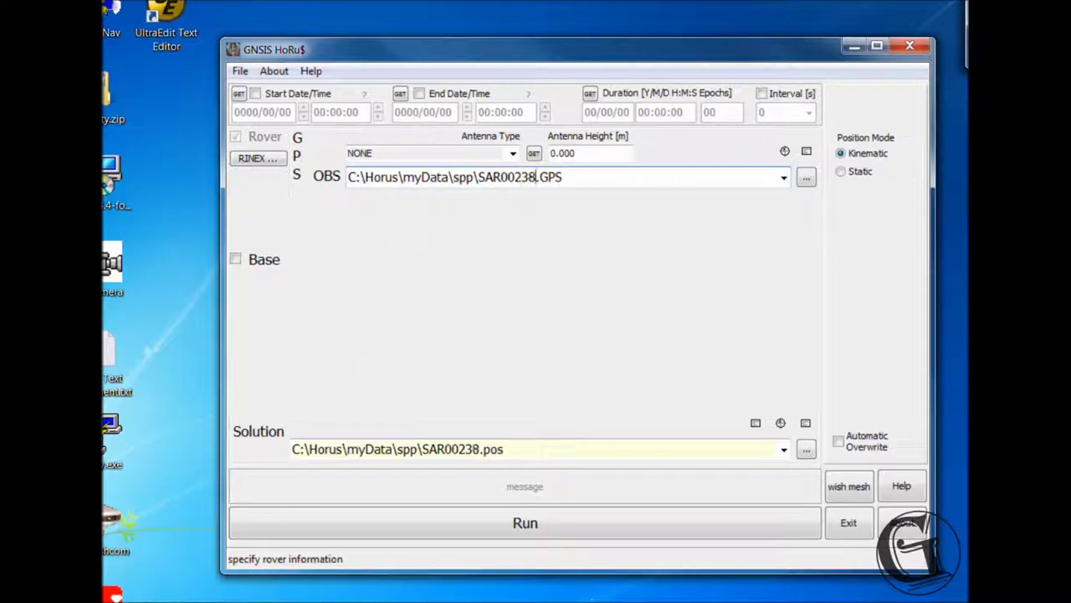
text(9)
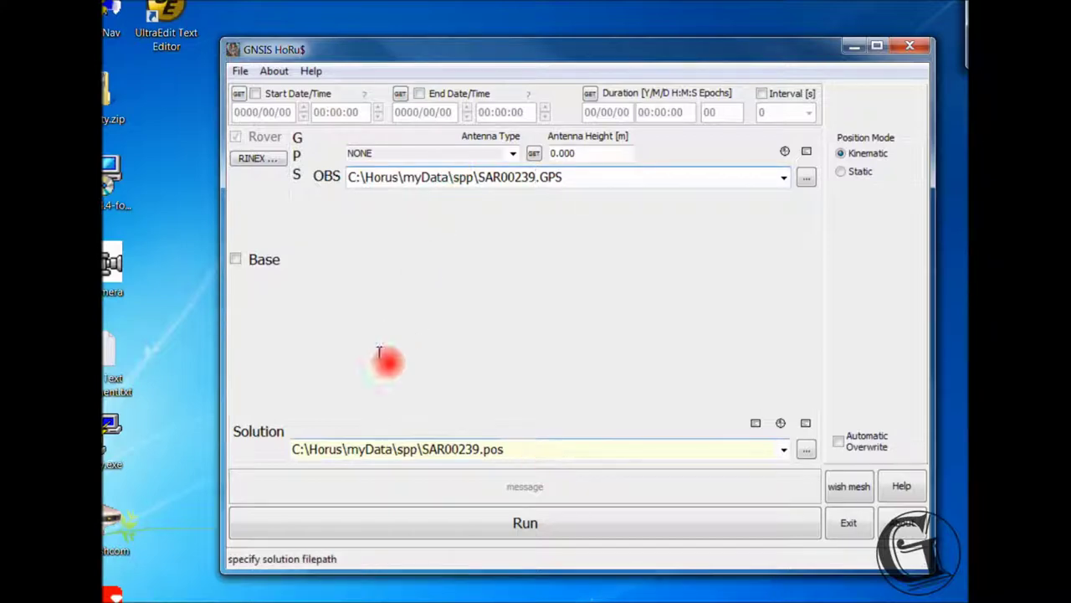
Examine the file name in the solution path and compare it with the rover observation path
double_click(513, 450)
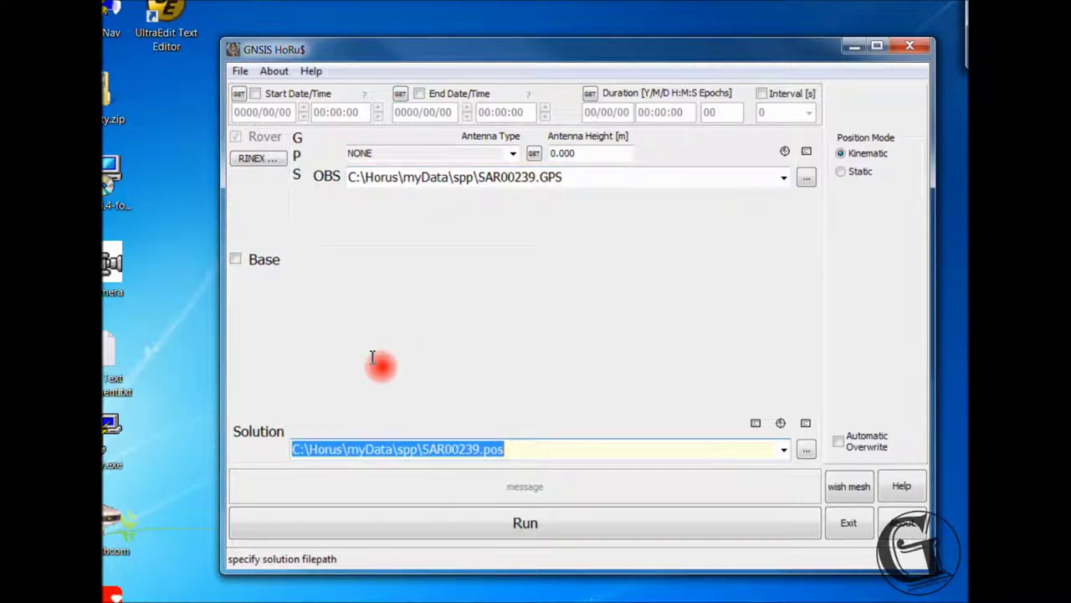
click(510, 449)
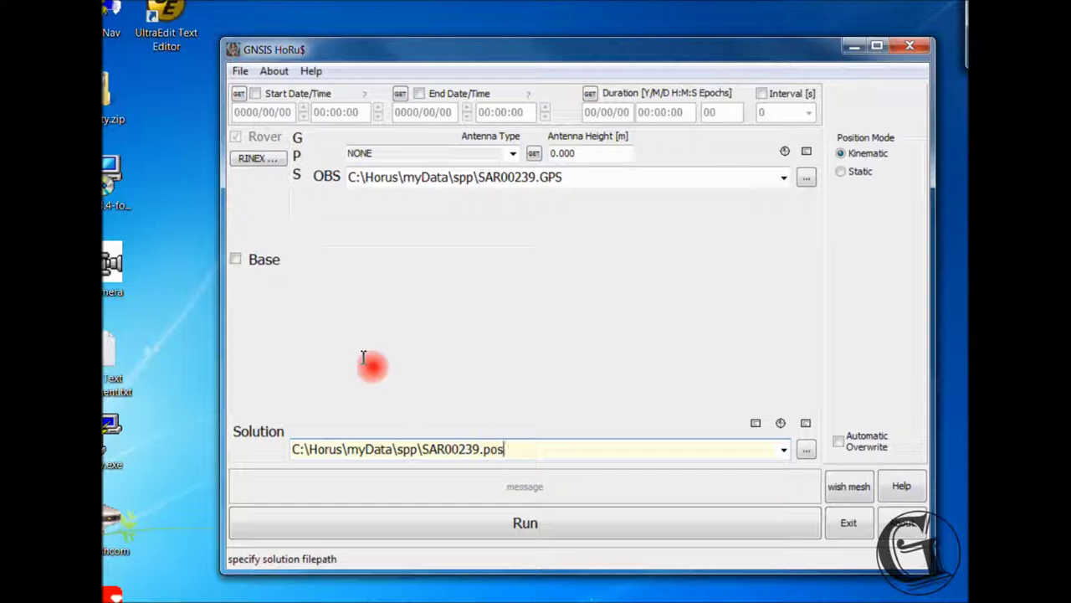
key(shift+Left)
key(shift+Left)
key(shift+Left)
key(shift+Left)
key(shift+Left)
key(shift+Left)
key(shift+Left)
key(shift+Left)
key(shift+Left)
key(shift+Left)
key(shift+Left)
key(shift+Left)
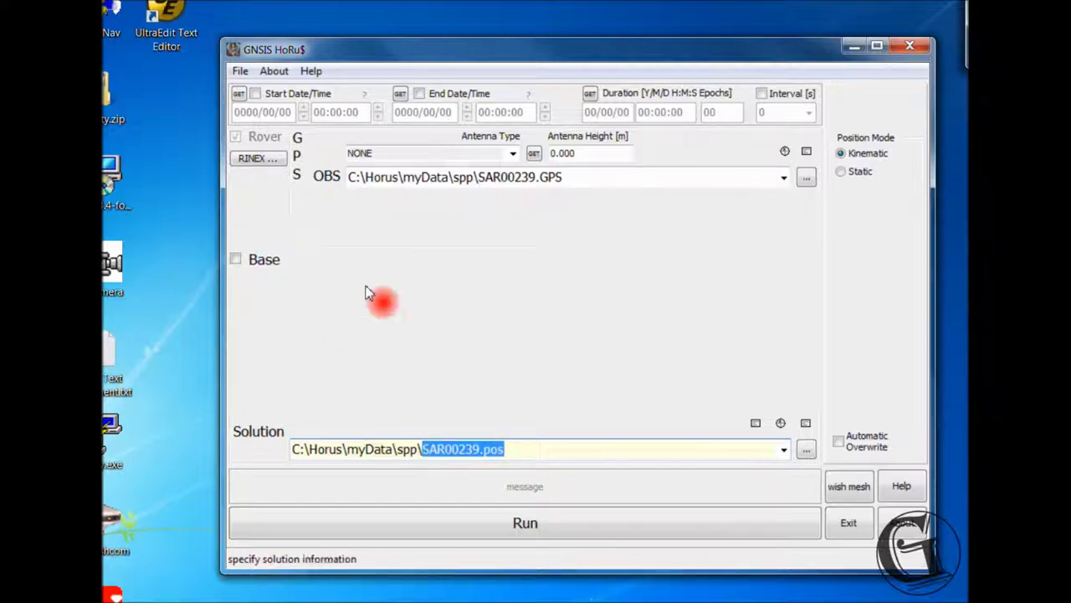
drag(565, 177, 387, 135)
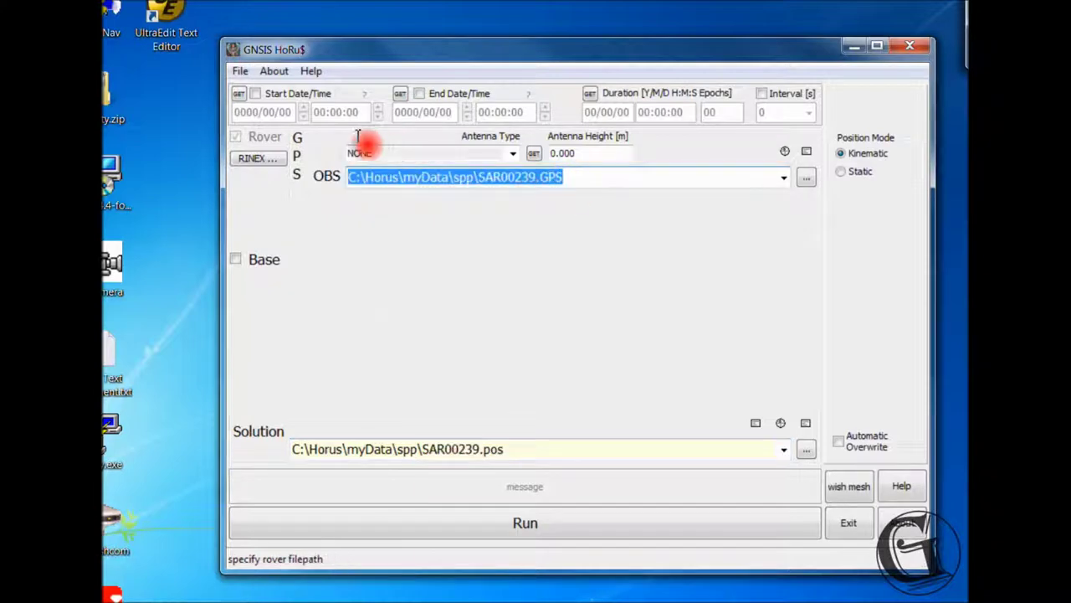
key(End)
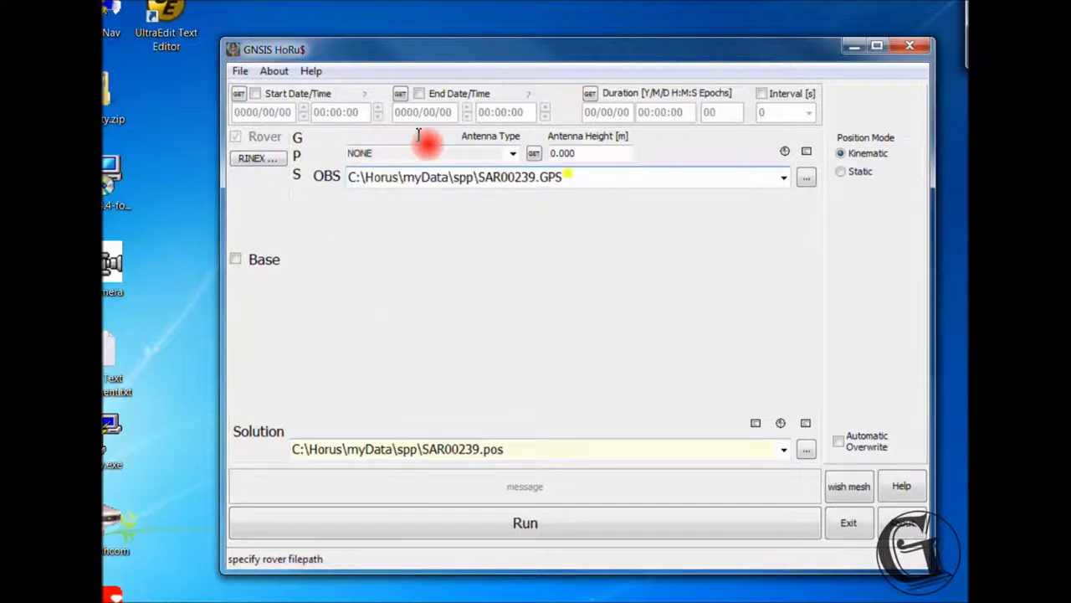
click(528, 450)
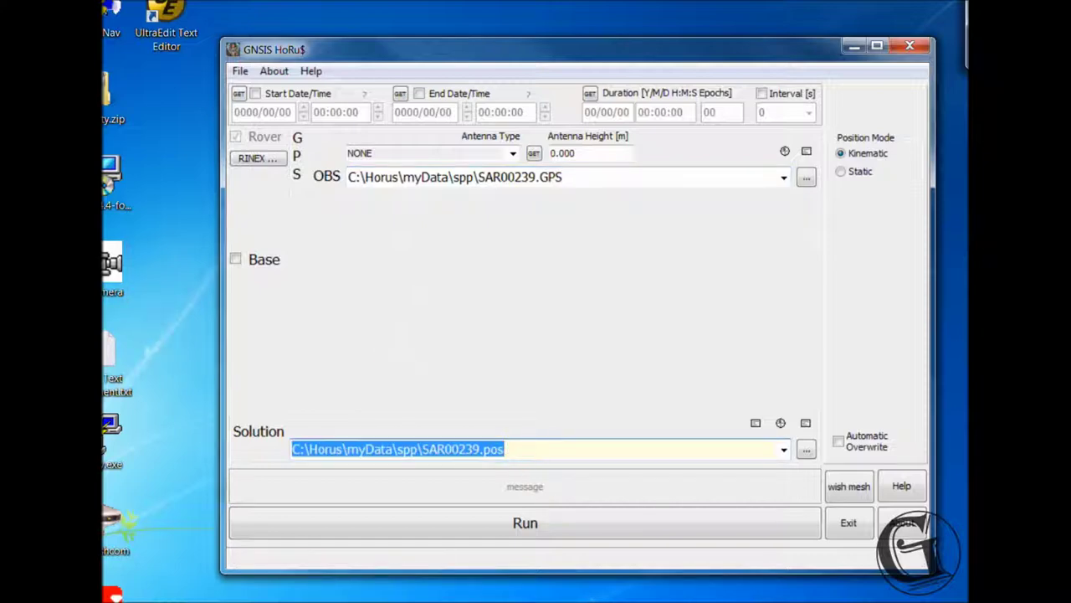
click(168, 369)
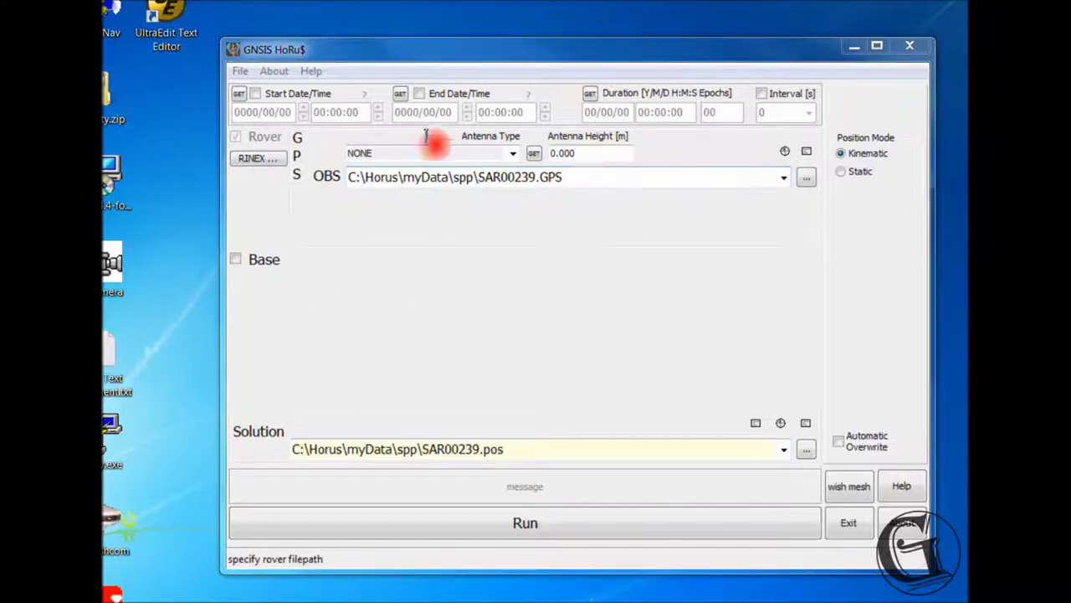
Check the rover's antenna type options, keeping NONE, and set the rover antenna height to 1.500 m
click(375, 152)
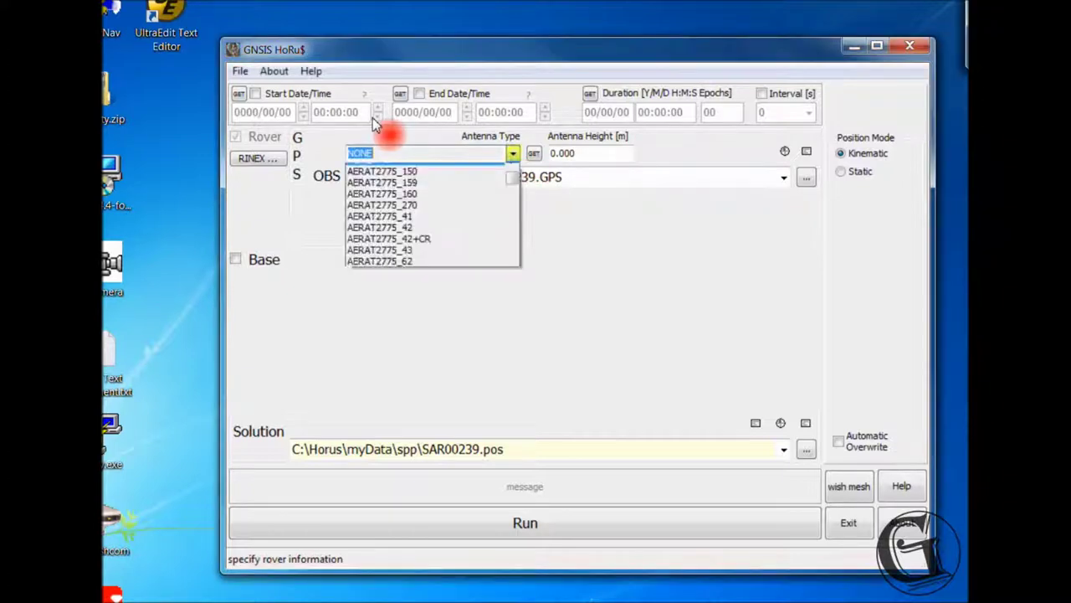
click(375, 124)
click(513, 154)
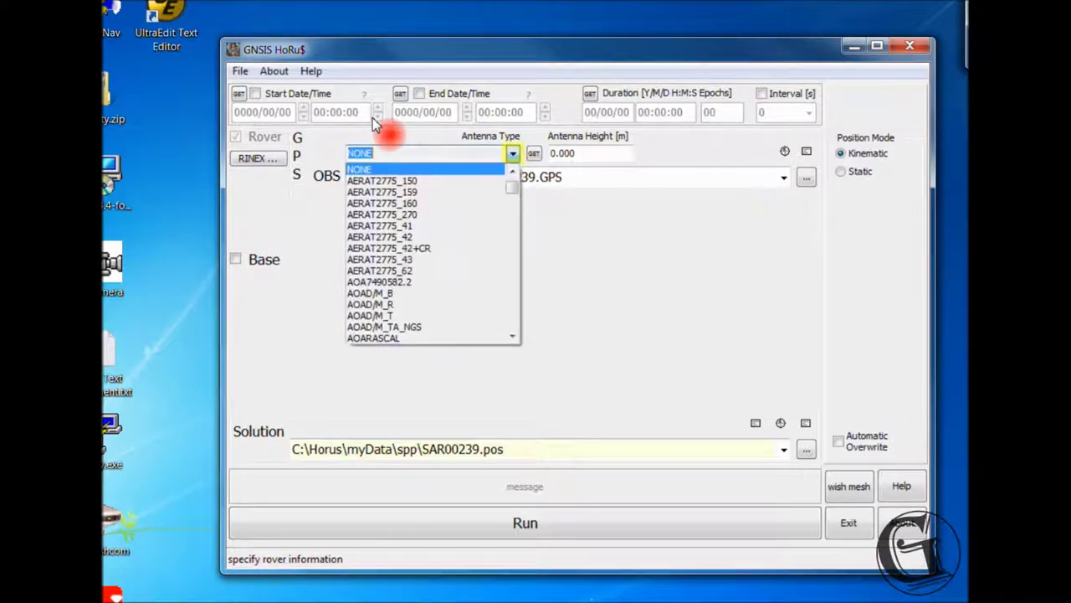
click(513, 154)
click(582, 154)
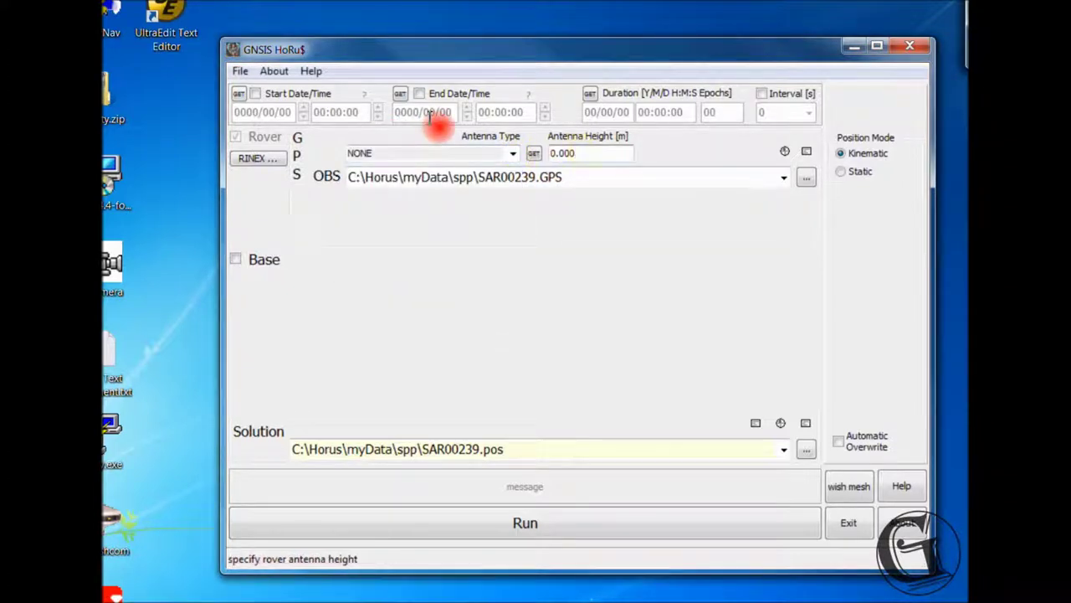
key(BackSpace)
key(BackSpace)
text(1.500)
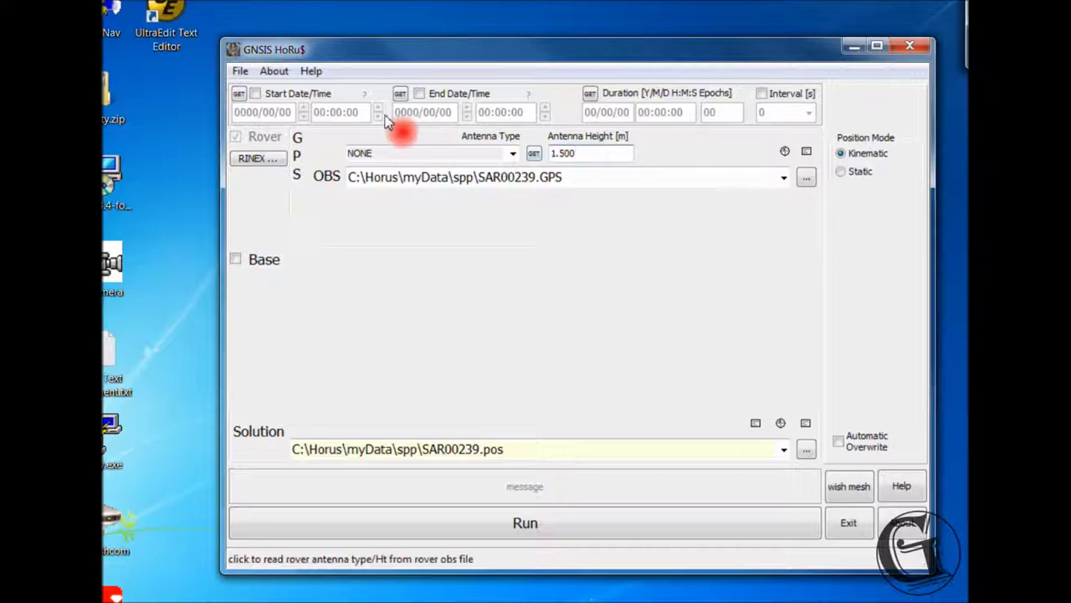
Browse the available antenna models for the rover without choosing a different one
click(513, 154)
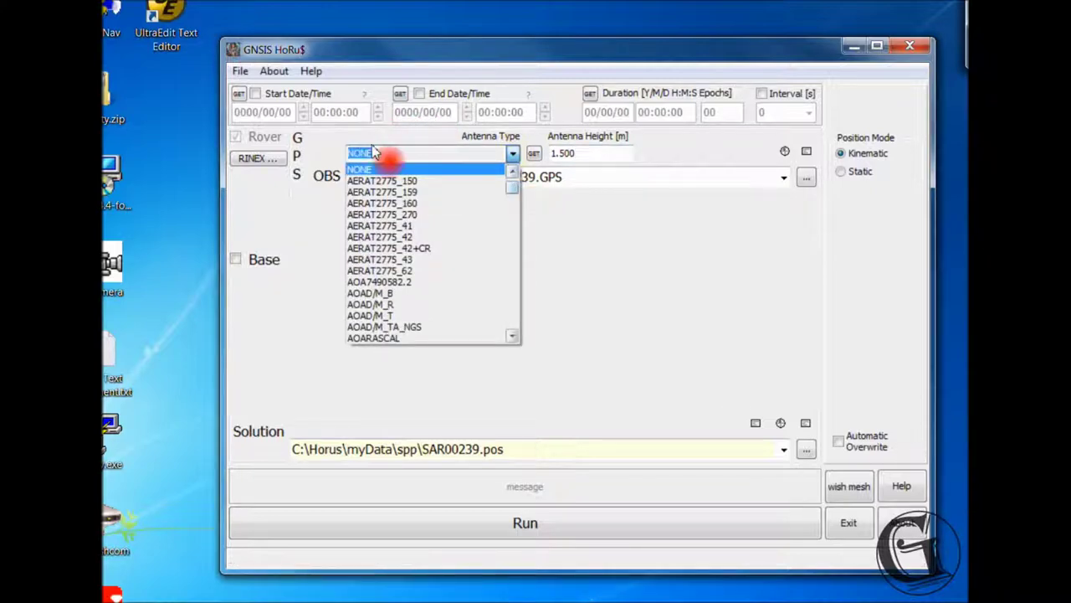
scroll(373, 176, down, 10)
scroll(393, 216, down, 7)
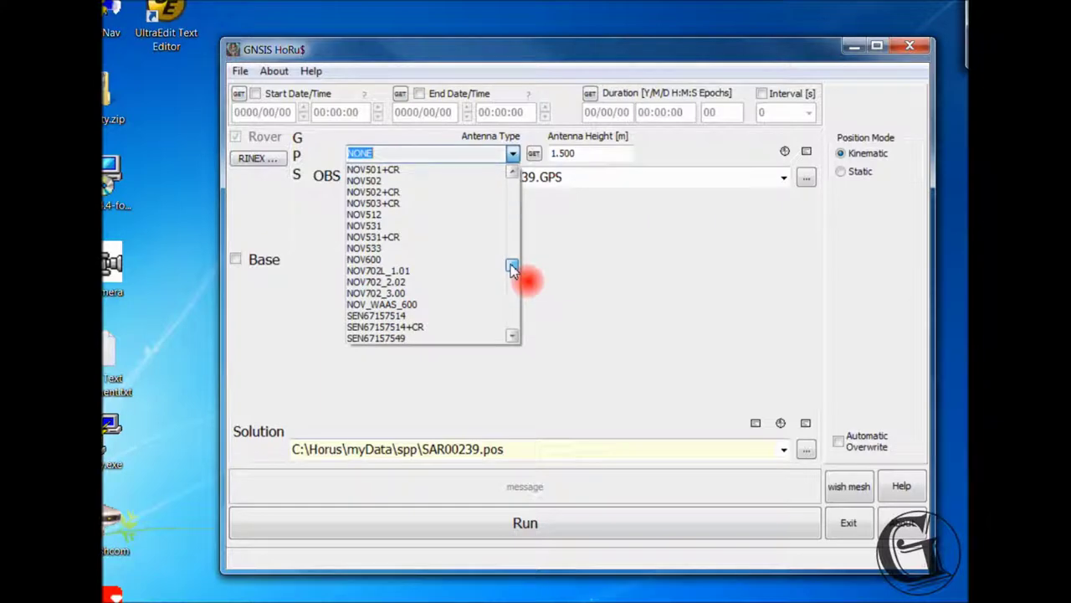
scroll(399, 196, up, 17)
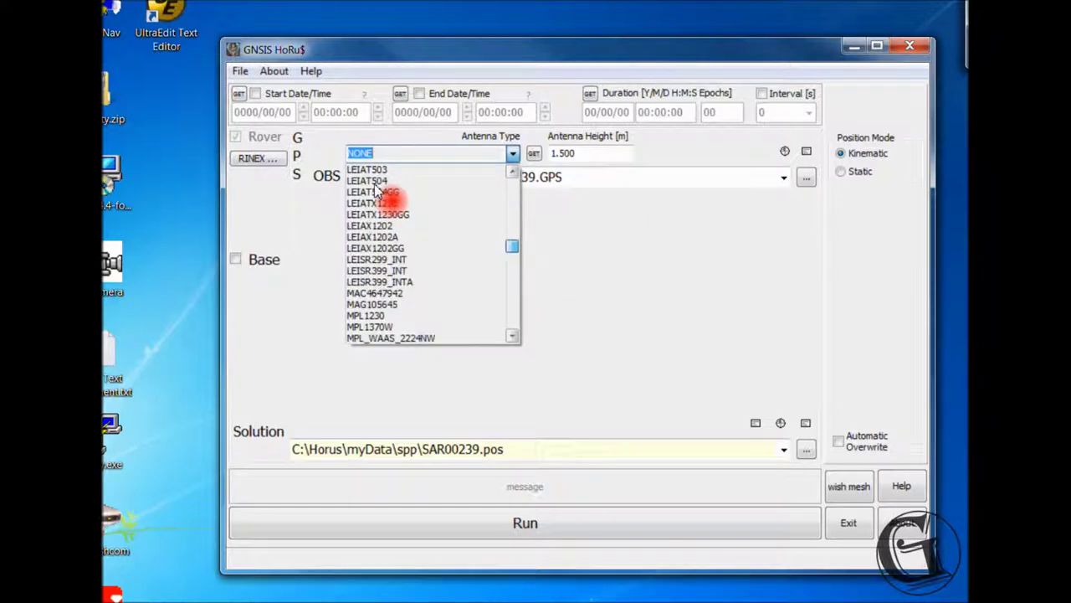
click(372, 119)
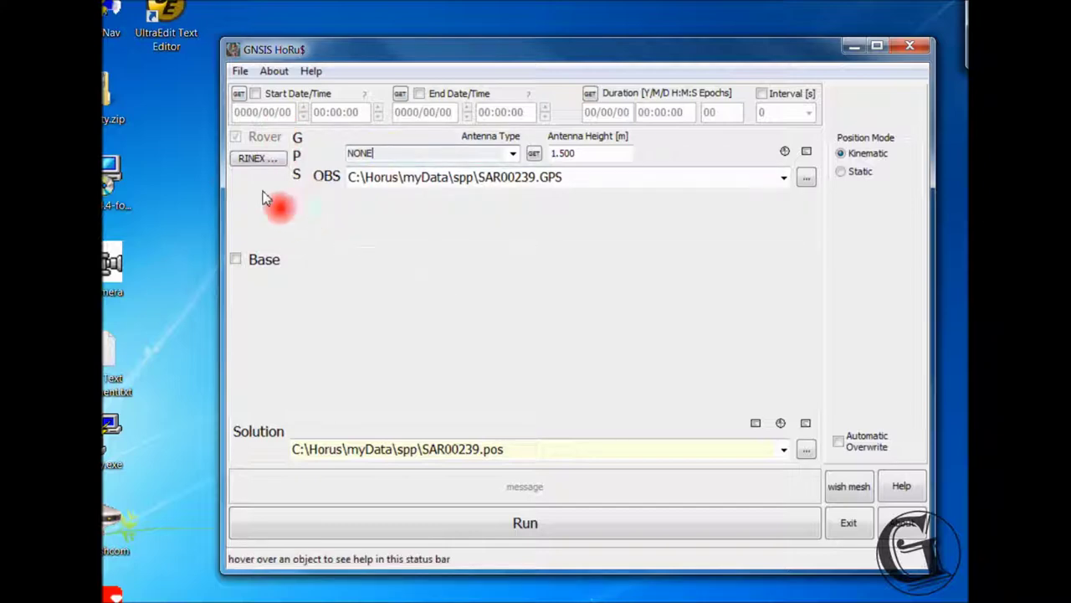
Set the observer in the rover's RINEX conversion options to the same initials as the run-by entry, and accept the options
click(258, 158)
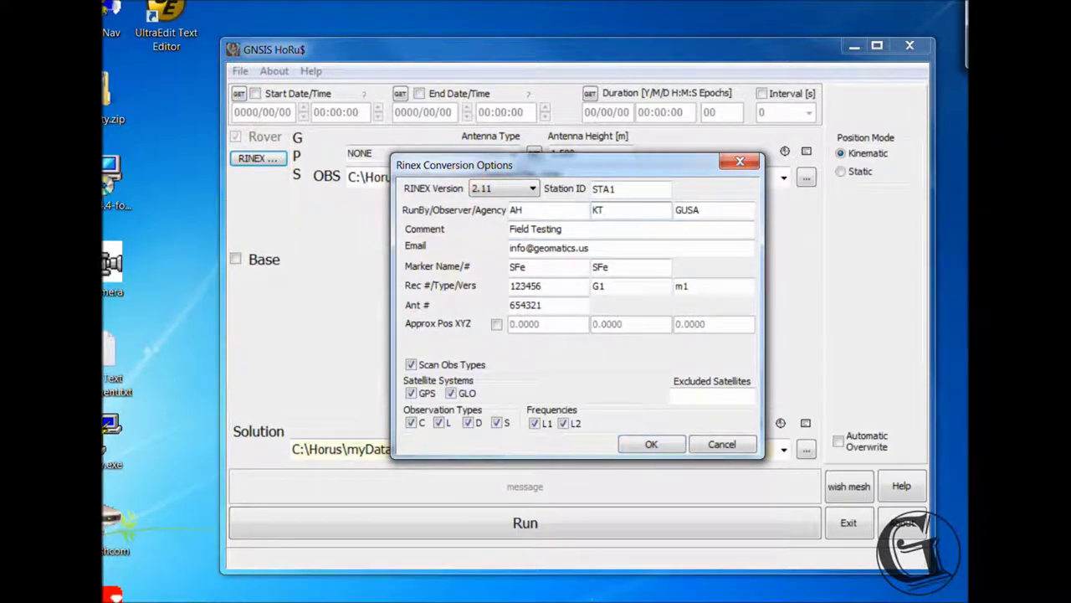
click(463, 147)
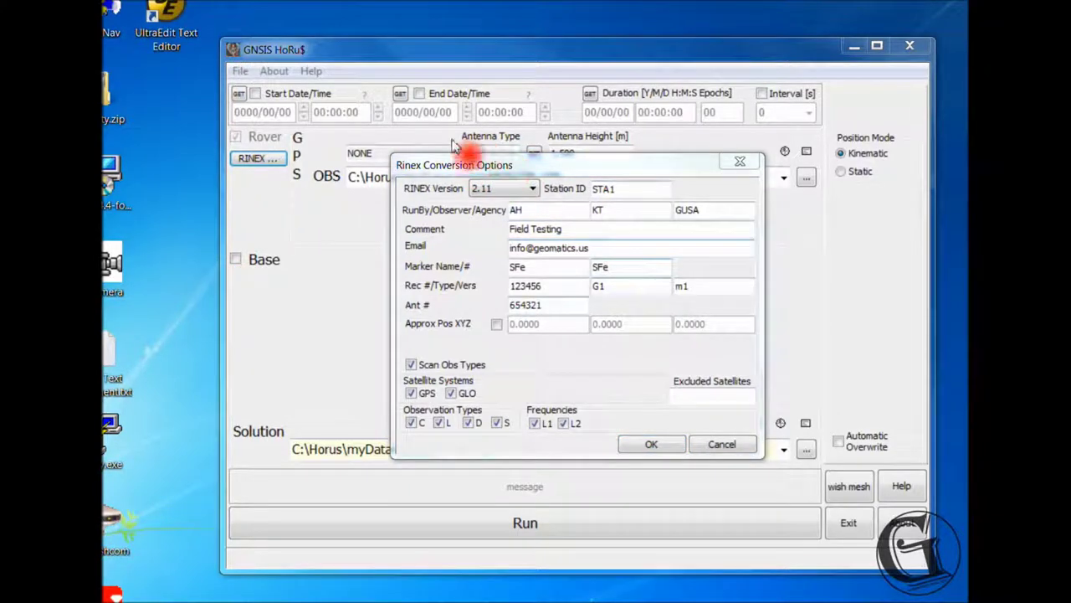
drag(612, 163, 591, 159)
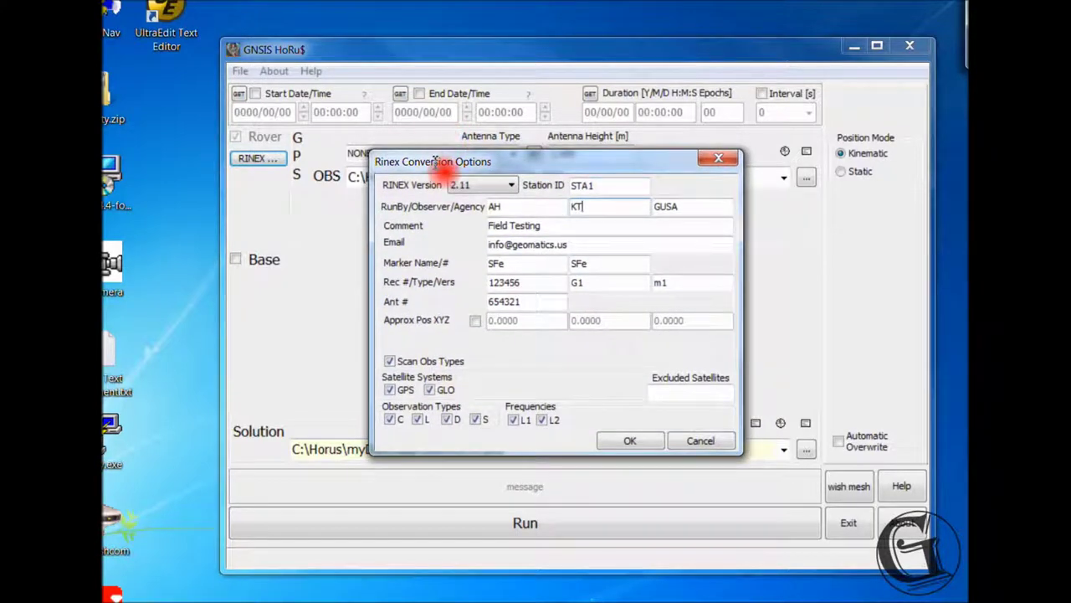
text(AH)
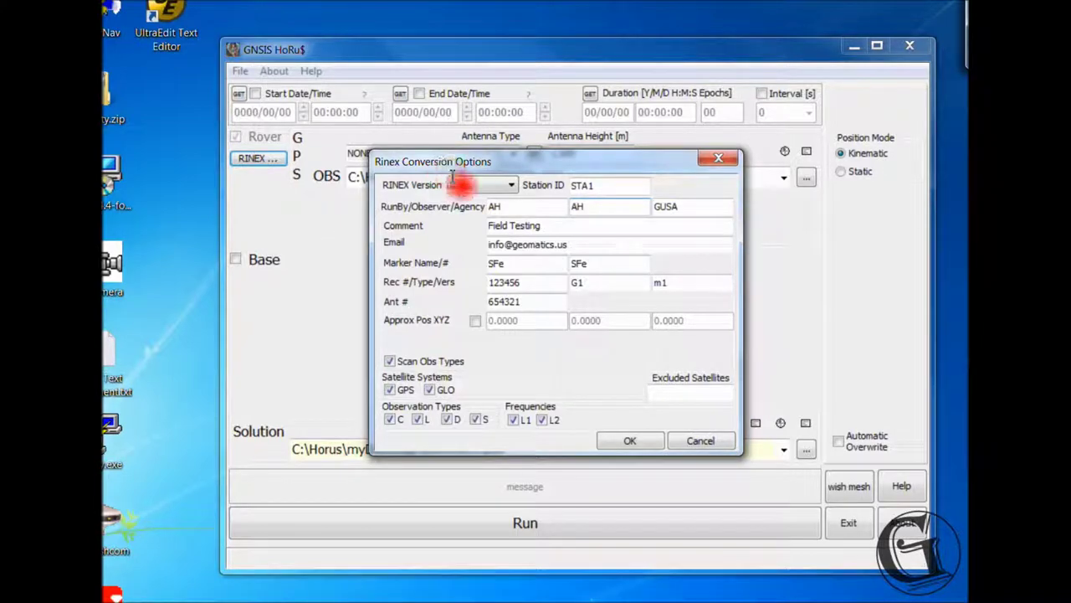
click(541, 302)
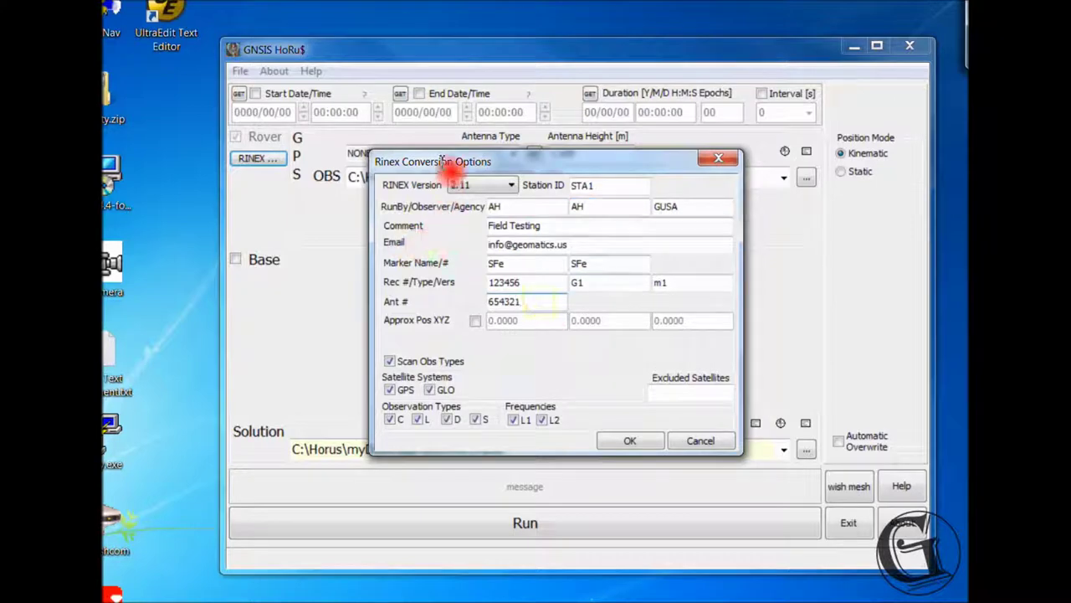
click(636, 442)
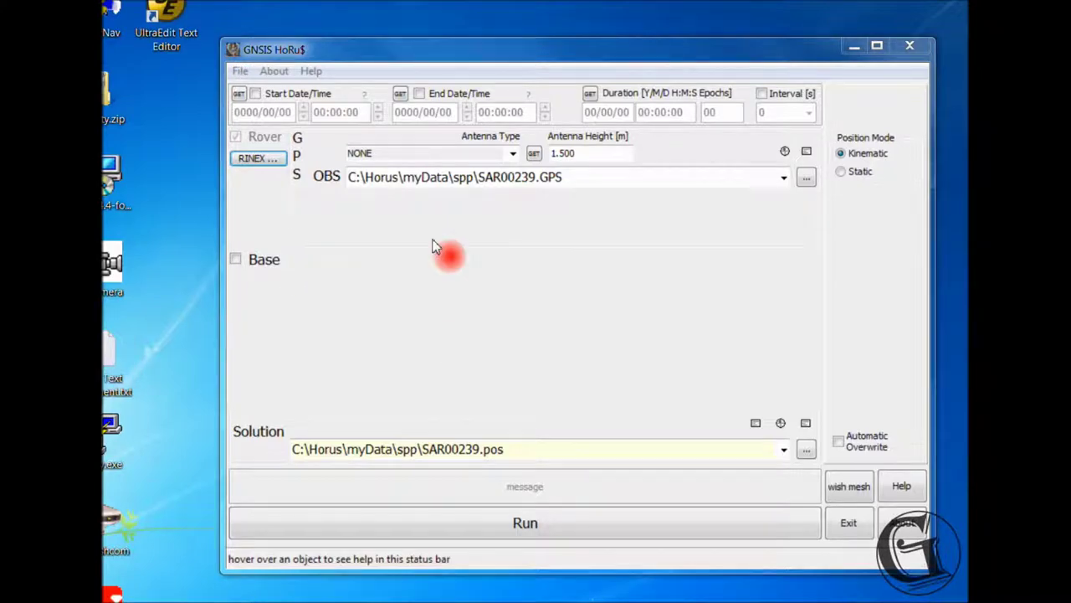
Try the Static position mode, return to Kinematic, and run the processing of the rover file
click(867, 267)
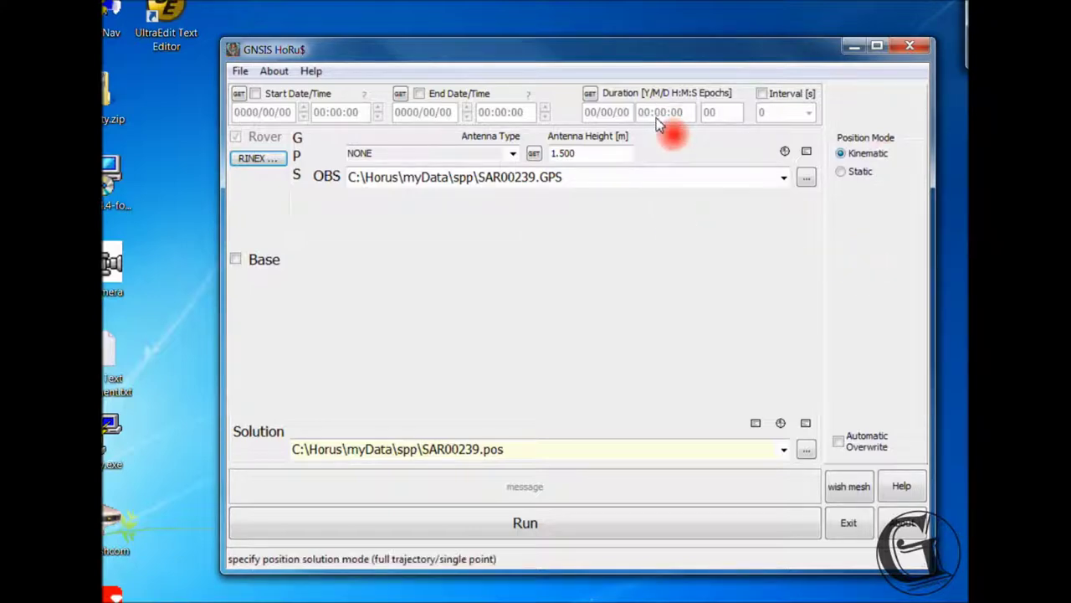
click(855, 171)
click(853, 153)
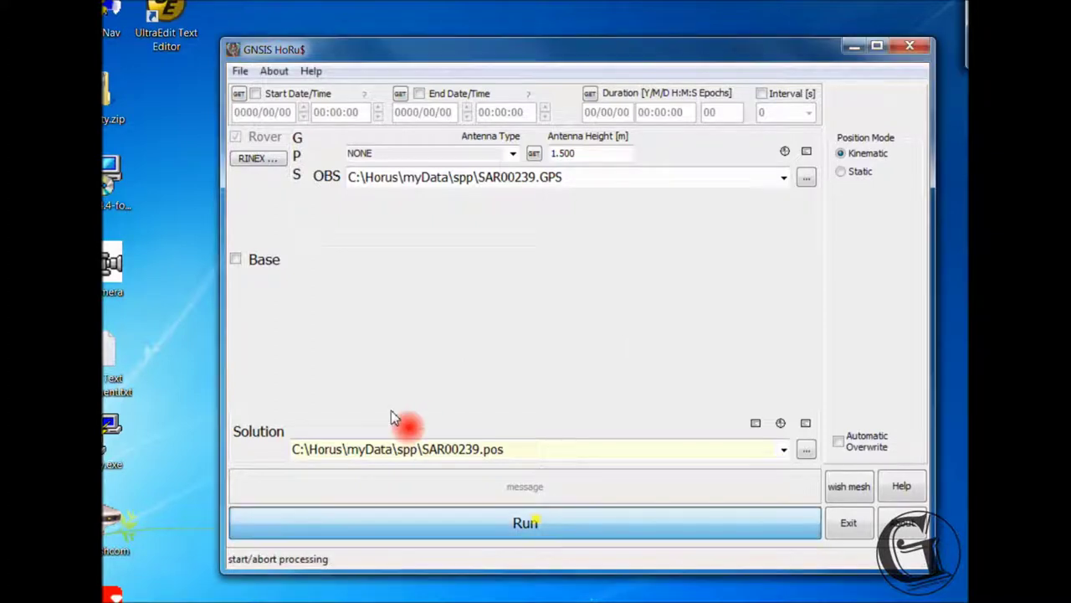
click(535, 522)
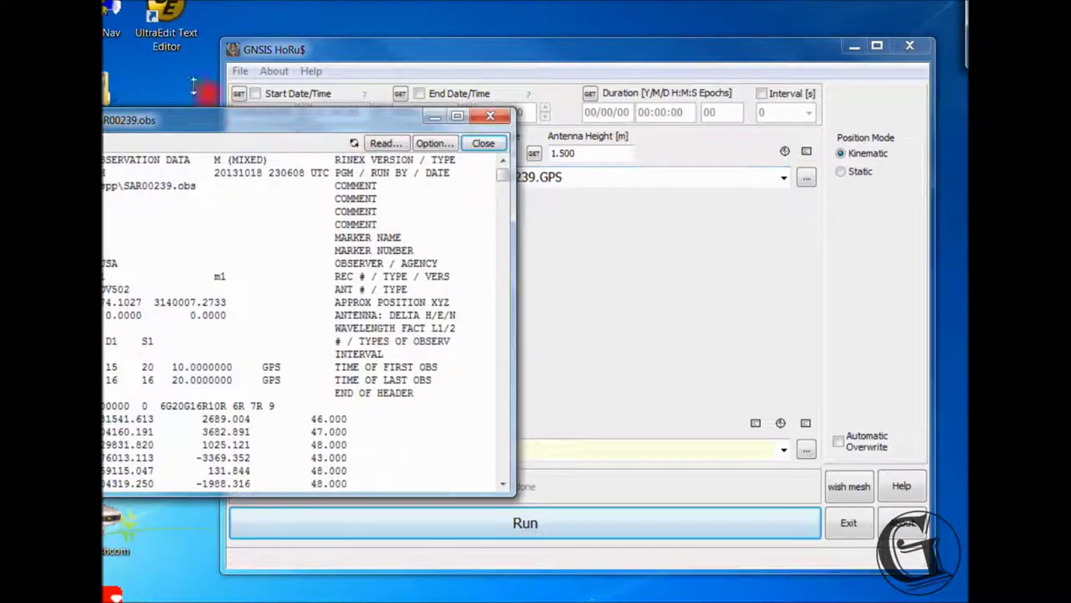
Examine the header fields and the epoch records in the converted SAR00239.obs file, and close the file view
drag(265, 126, 389, 168)
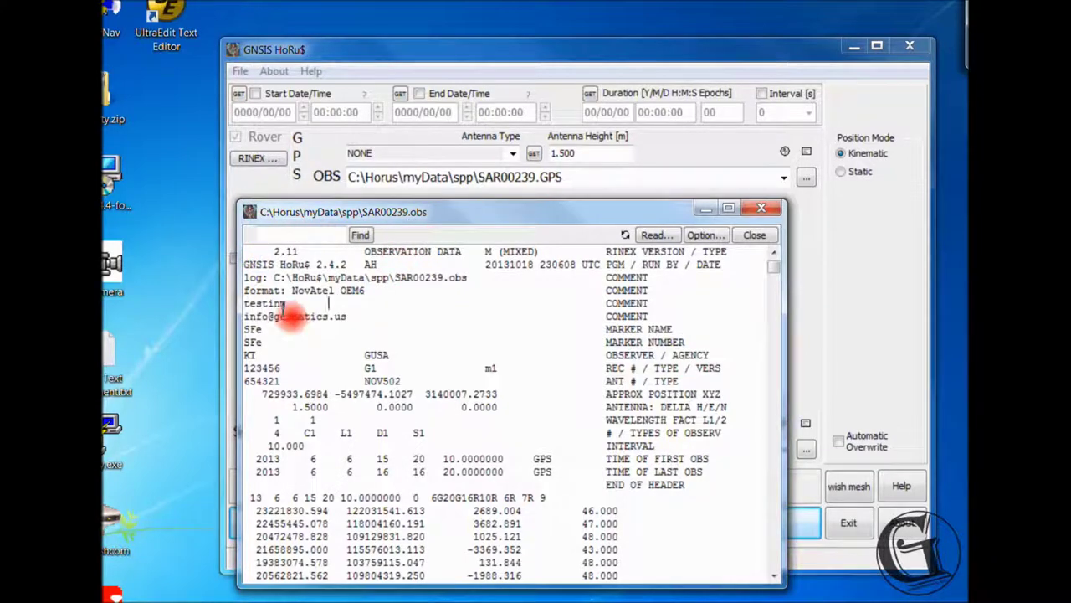
click(391, 393)
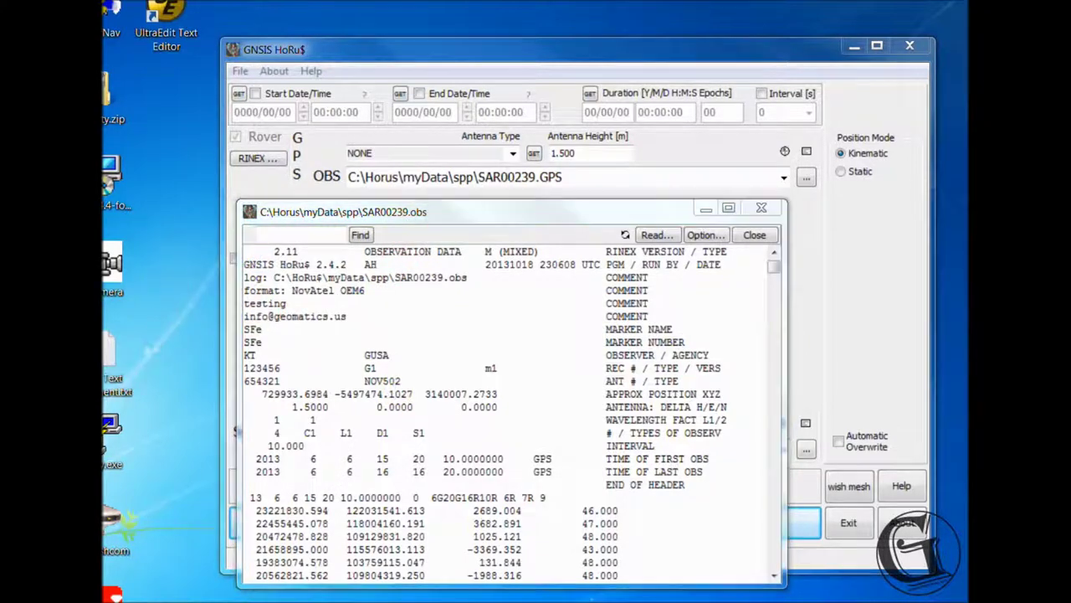
click(352, 358)
scroll(459, 440, down, 2)
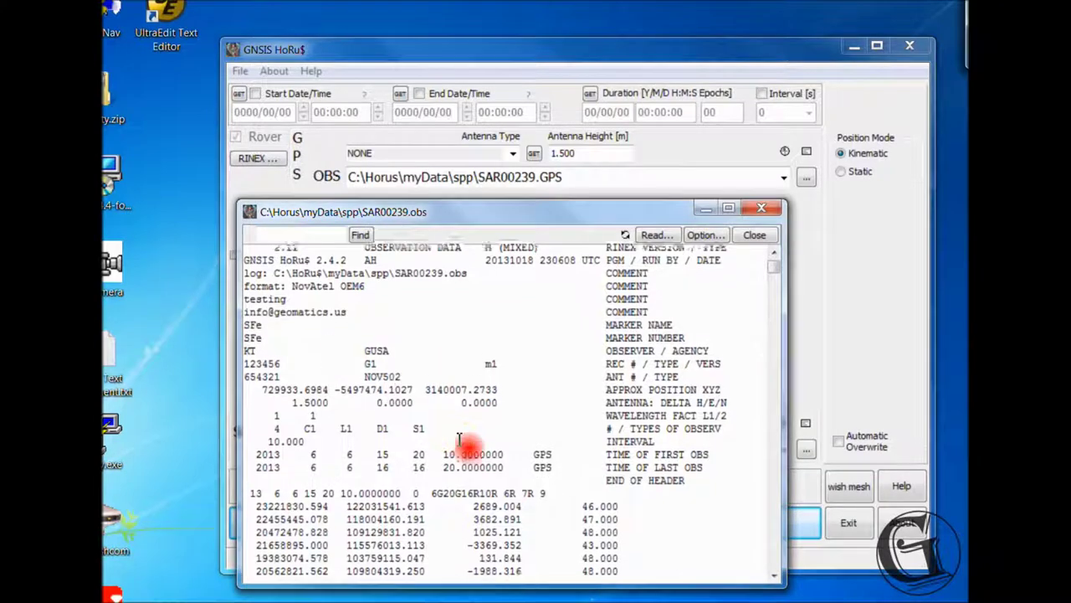
scroll(461, 441, down, 2)
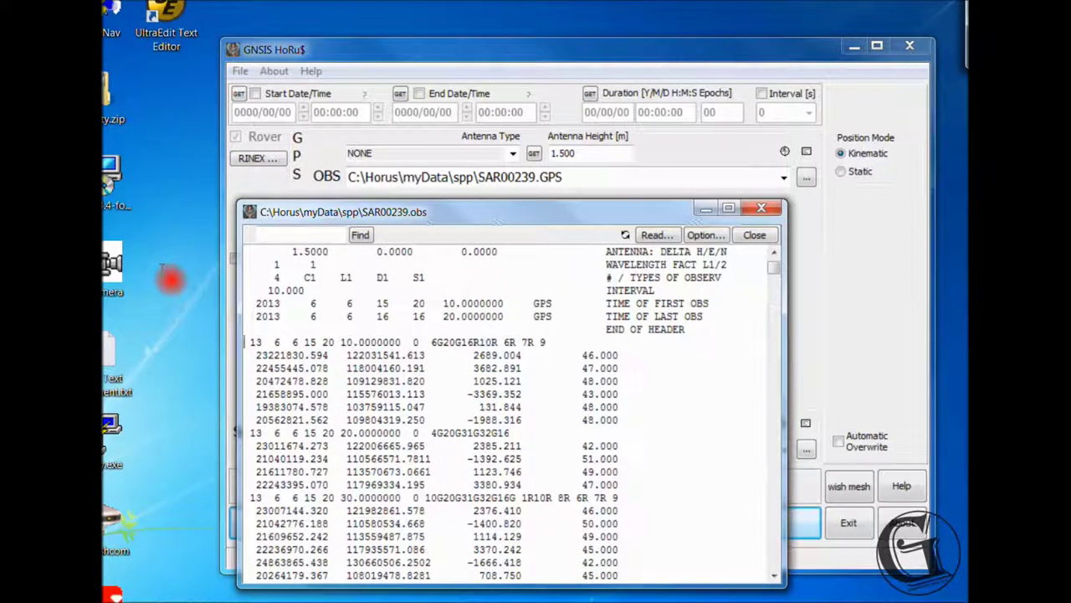
drag(245, 342, 544, 511)
click(524, 368)
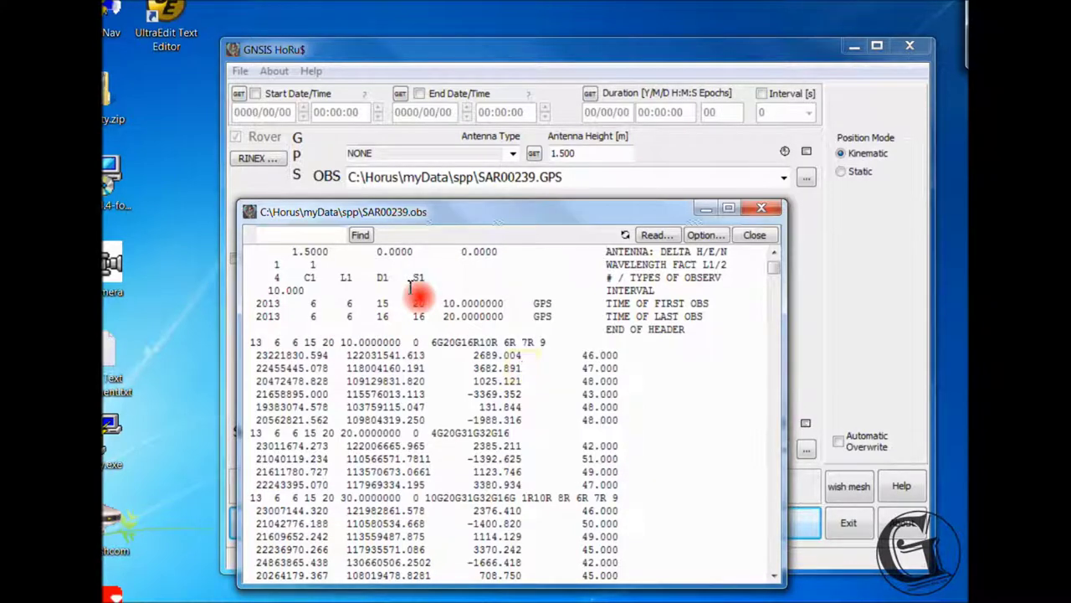
scroll(410, 287, up, 2)
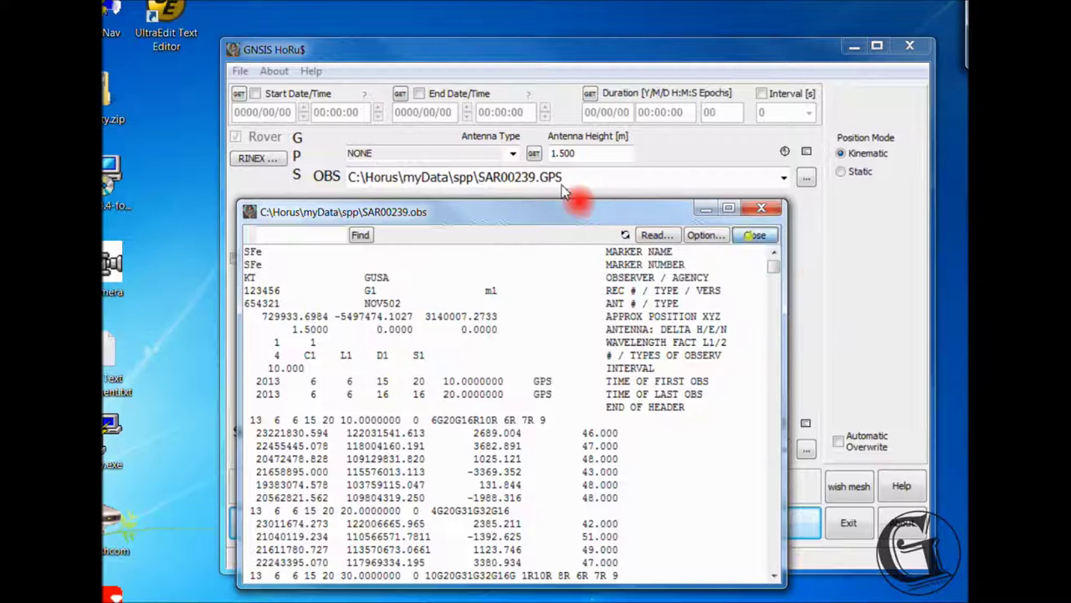
click(751, 236)
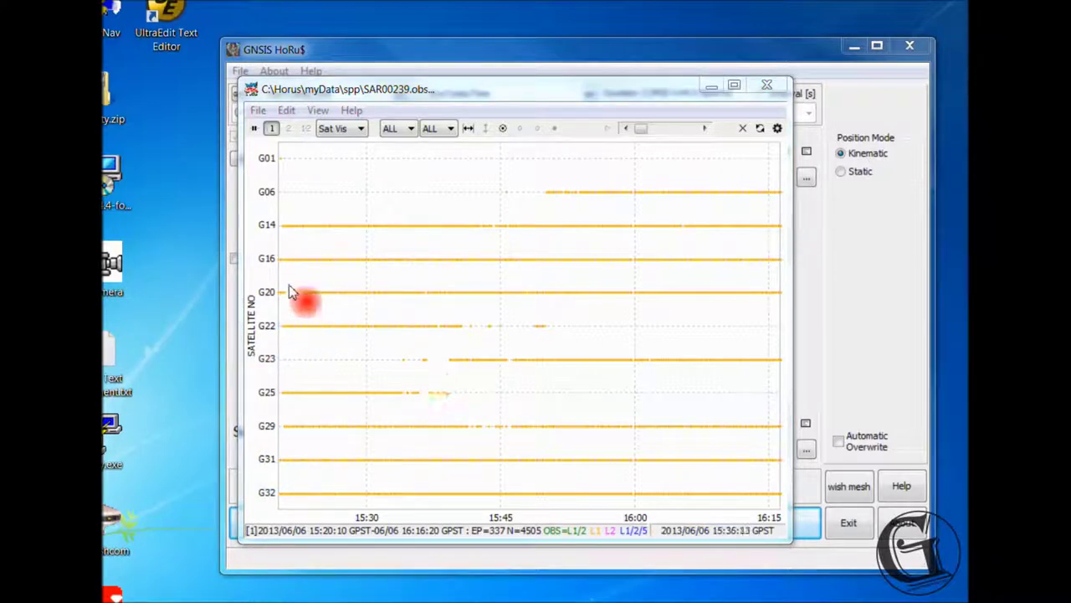
Examine the satellite visibility plot of SAR00239.obs for gaps in the tracking of satellites such as G23 and G25
click(402, 360)
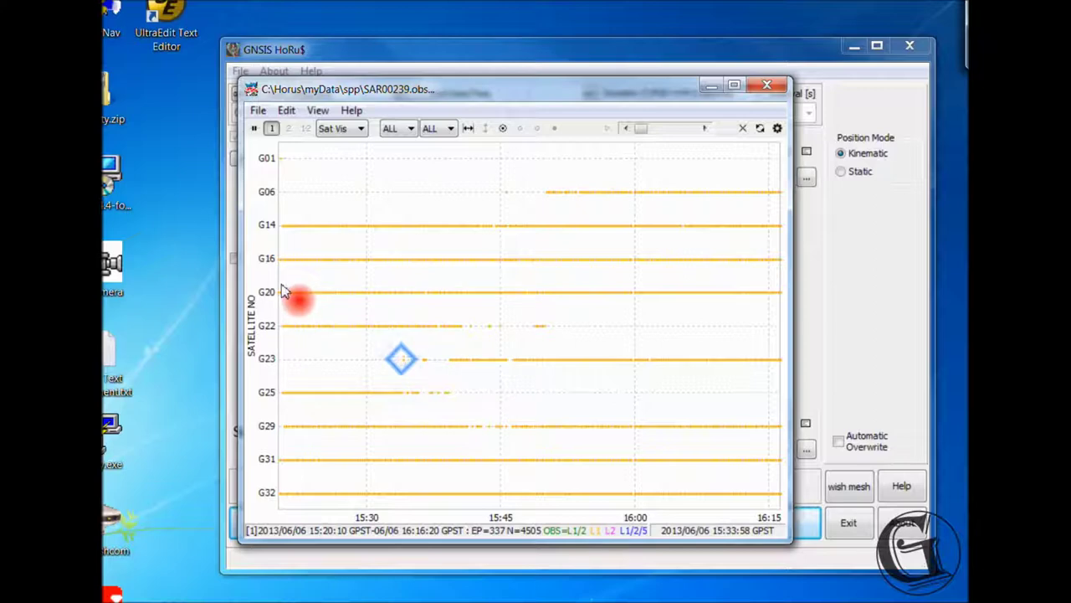
click(411, 360)
click(411, 360)
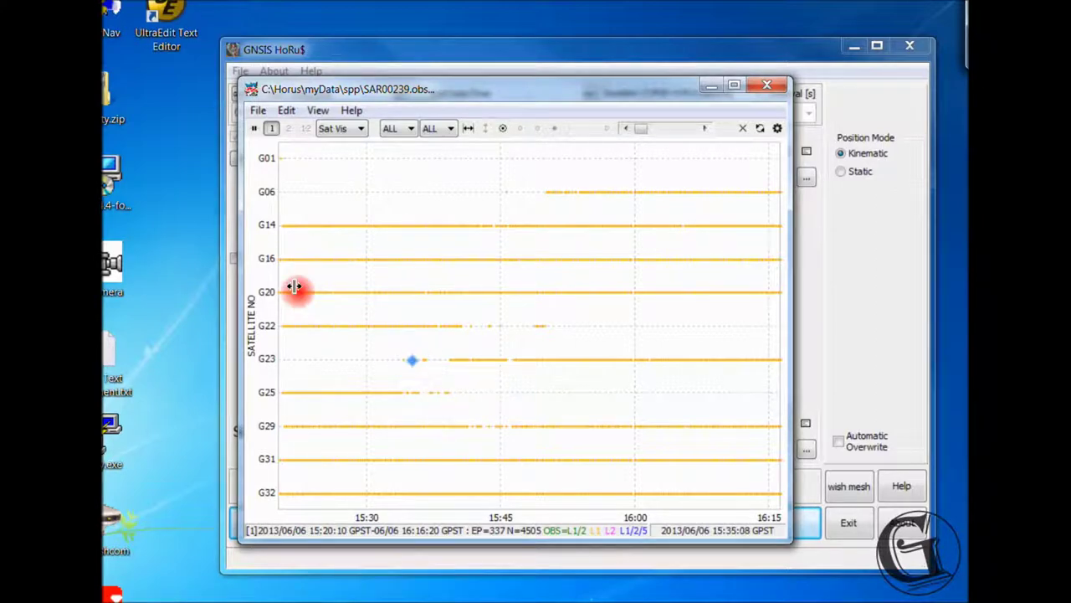
click(315, 361)
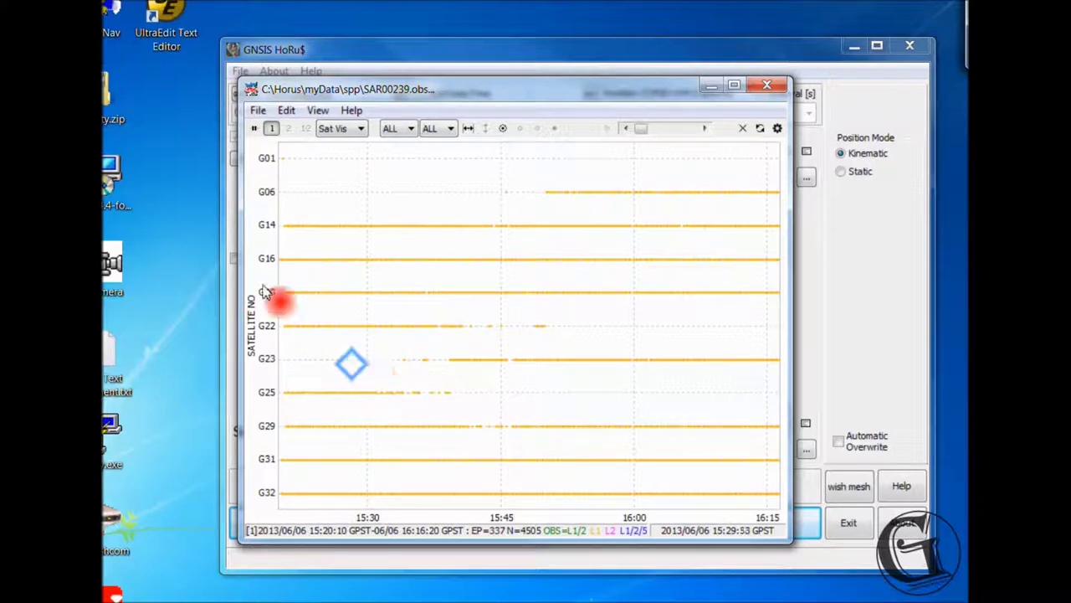
click(497, 397)
scroll(502, 400, up, 1)
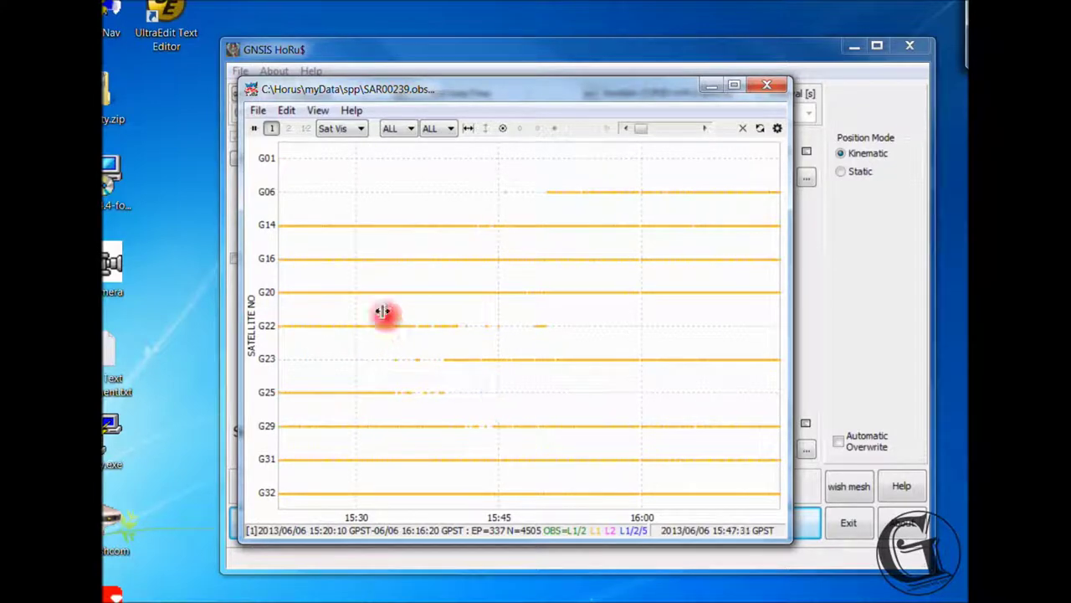
click(523, 392)
mouse_move(376, 315)
mouse_down()
mouse_move(362, 315)
mouse_move(259, 158)
mouse_move(256, 95)
mouse_up()
View the satellite tracks of SAR00239.obs as a Skyplot, and switch the plot to DOP/NSat
click(361, 128)
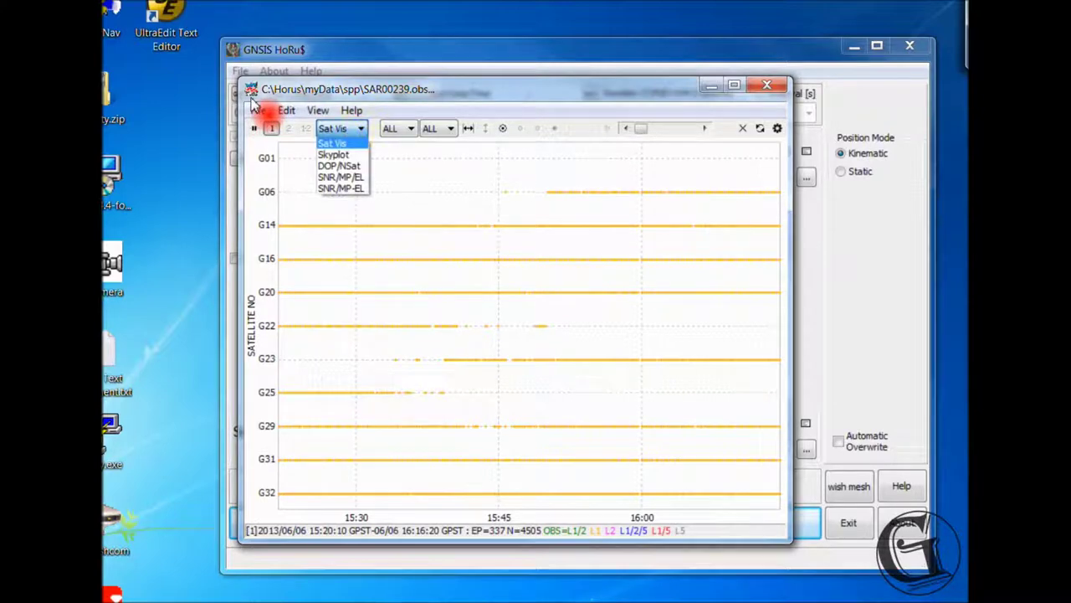
click(344, 155)
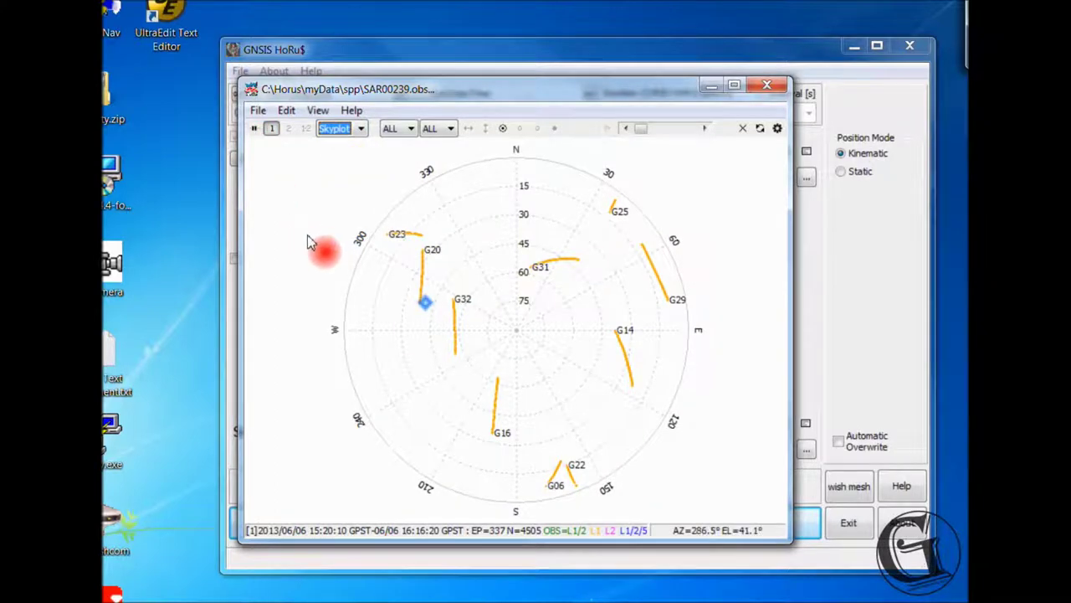
mouse_move(307, 242)
mouse_down()
mouse_move(305, 209)
mouse_move(317, 200)
mouse_move(332, 241)
mouse_move(132, 349)
mouse_up()
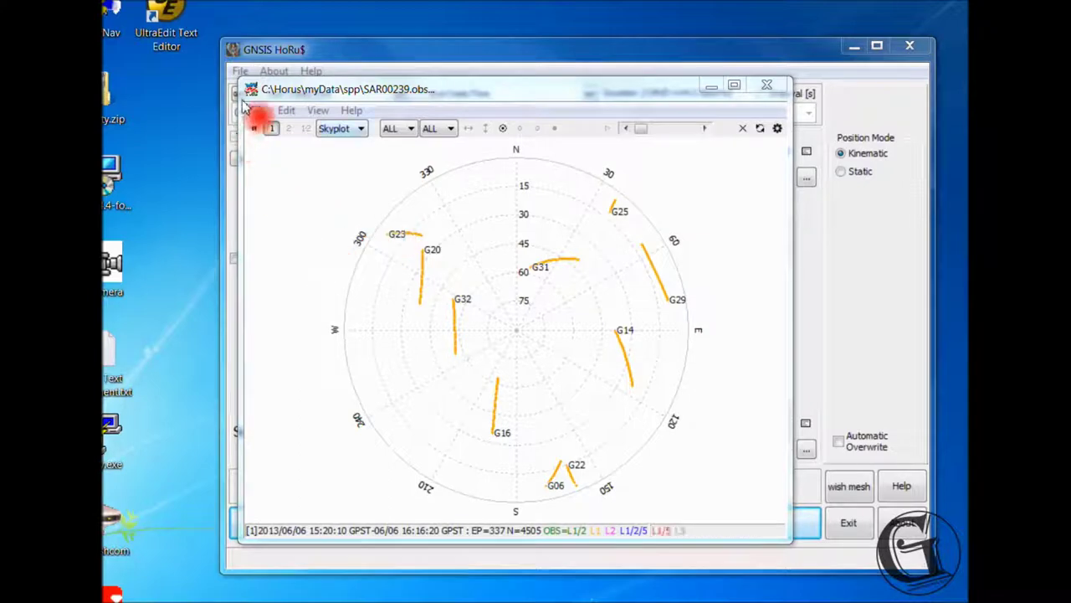
click(357, 129)
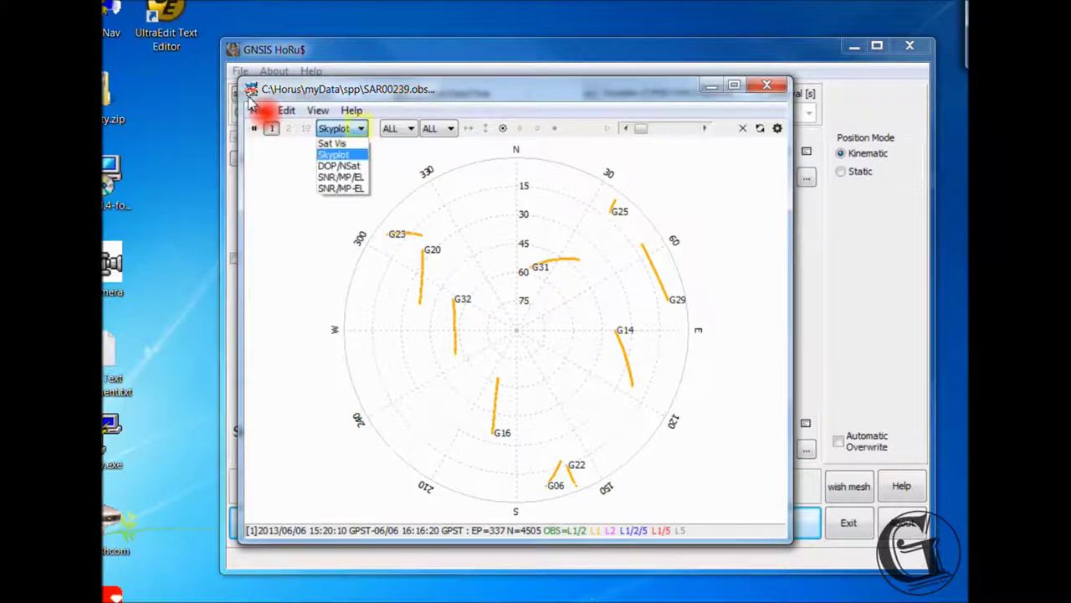
click(347, 166)
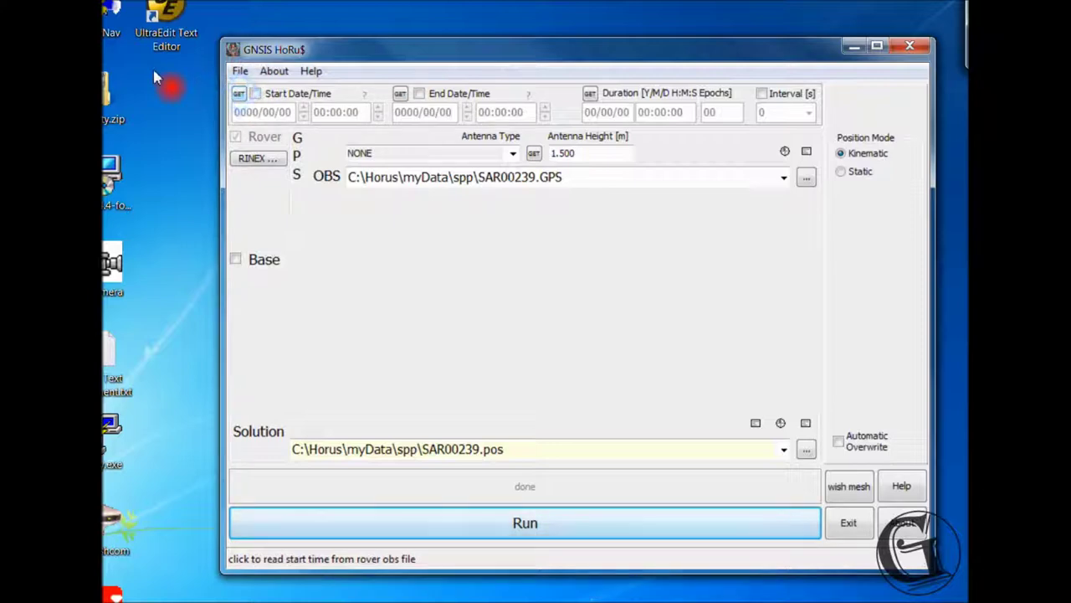
Get the start and end date/time from the rover file, set a 1 s processing interval, and compute the duration
click(238, 94)
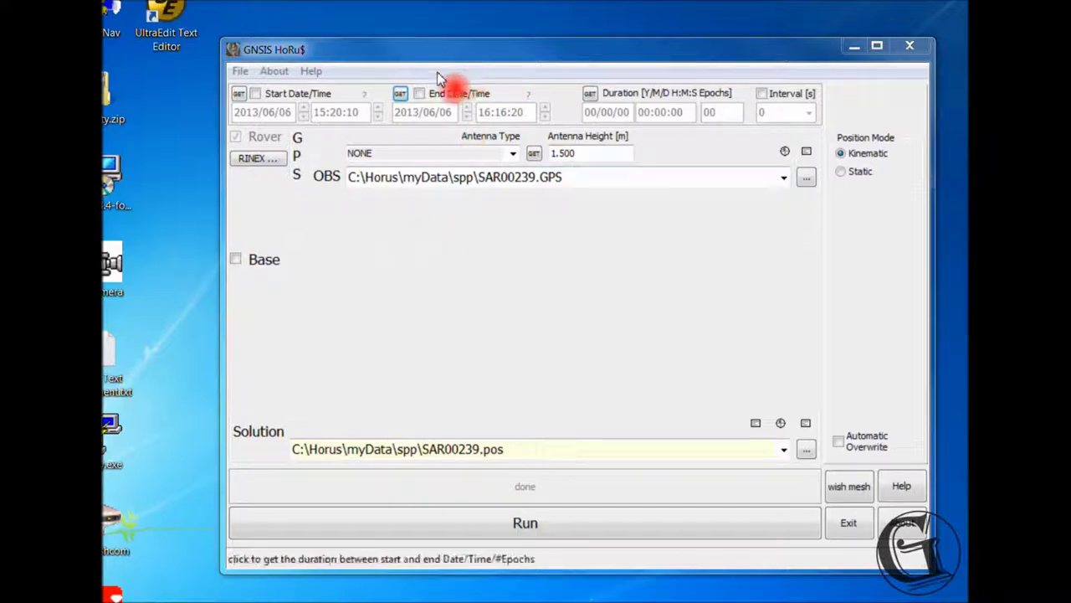
click(590, 93)
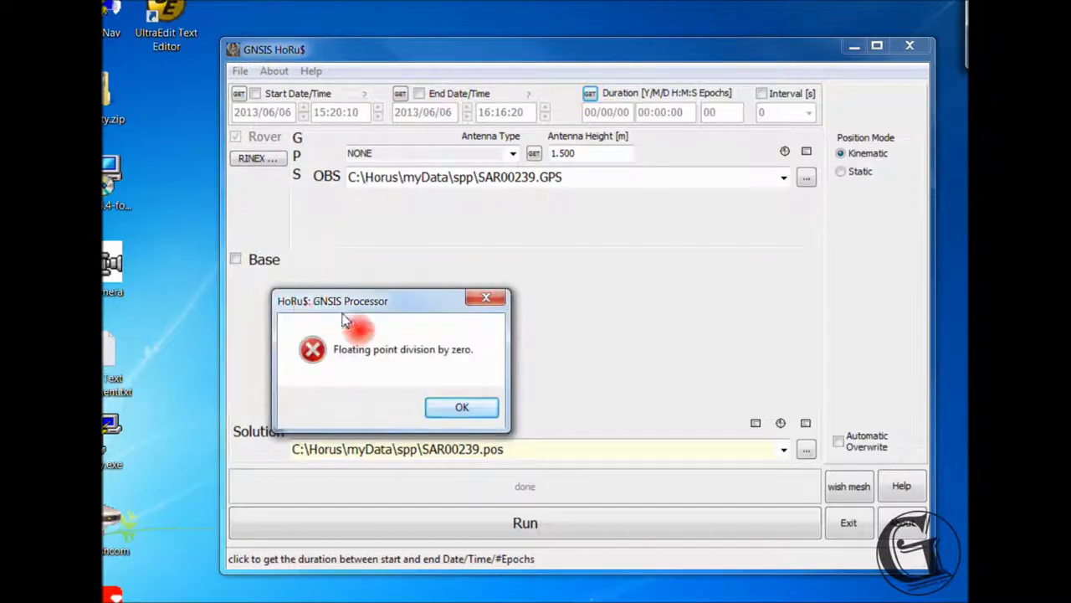
key(Return)
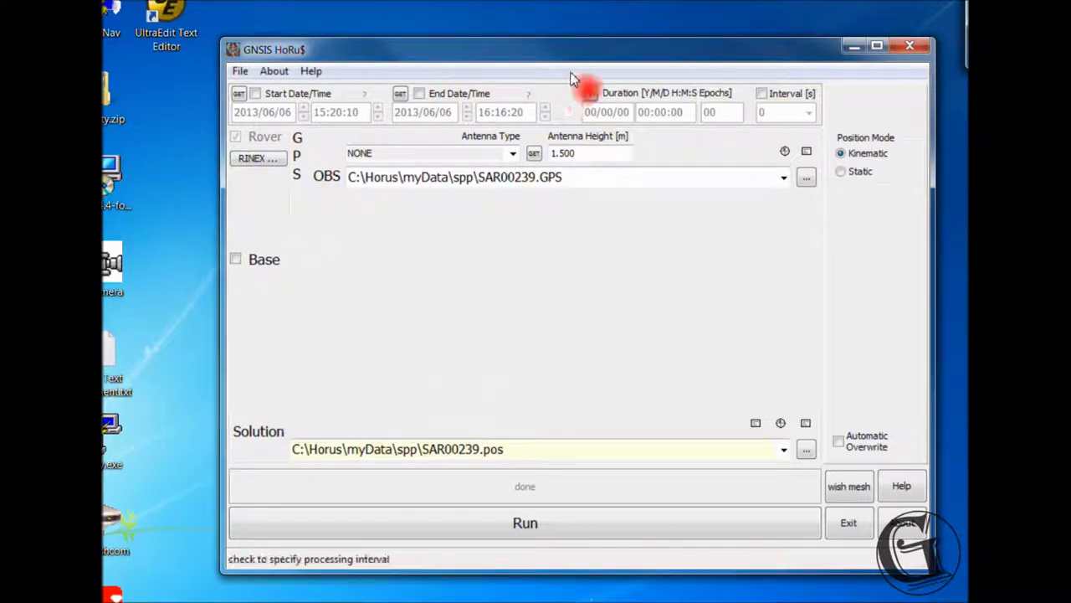
click(809, 112)
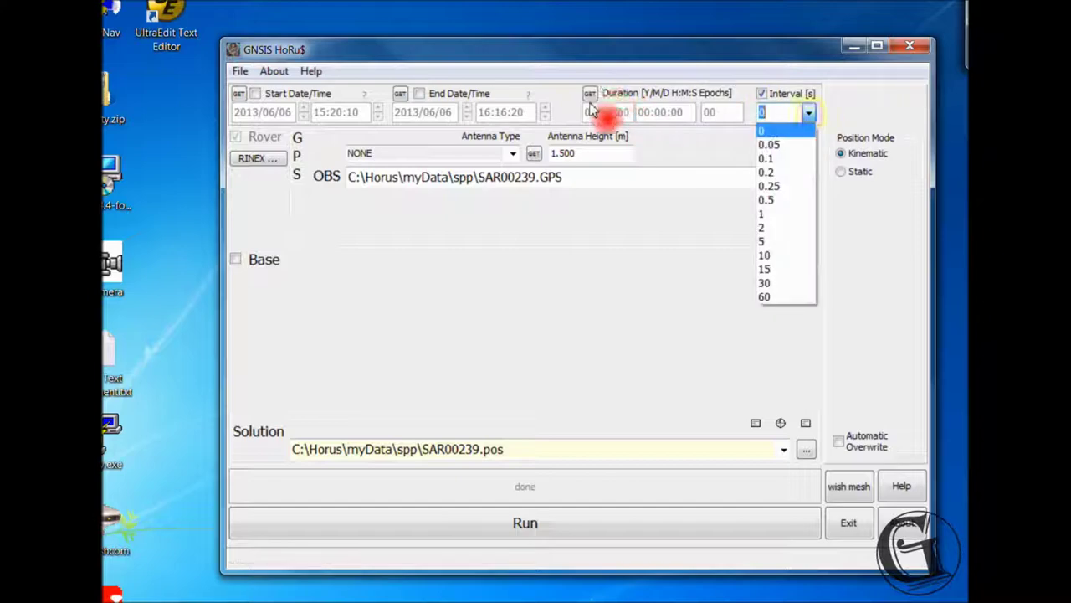
key(Return)
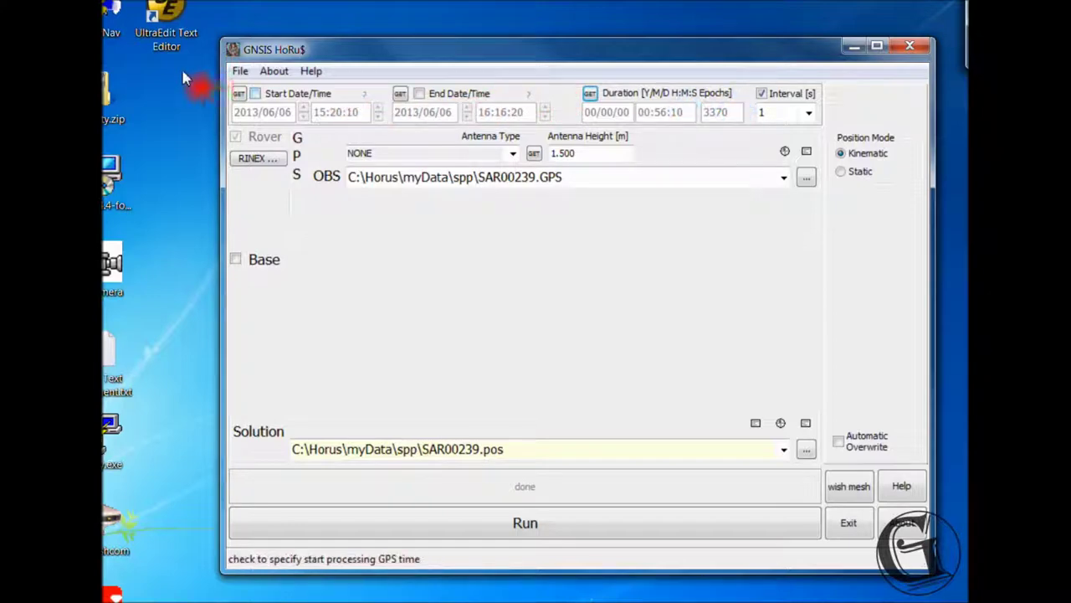
Enable the start and end date/time limits, and set the start time to 15:26:10 and the end time to 16:08:20
click(255, 93)
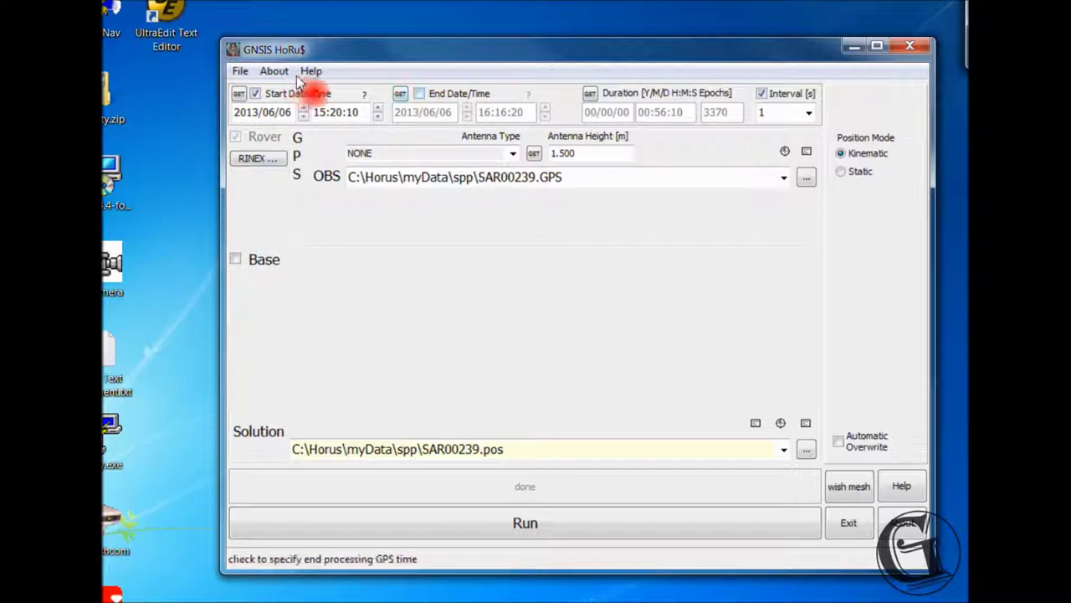
click(420, 93)
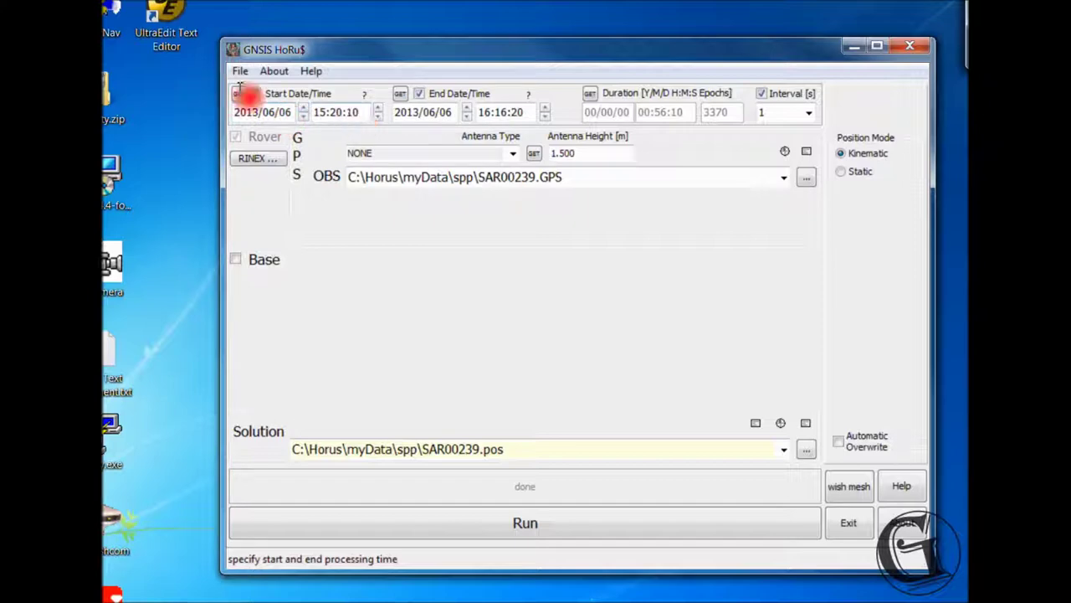
click(338, 112)
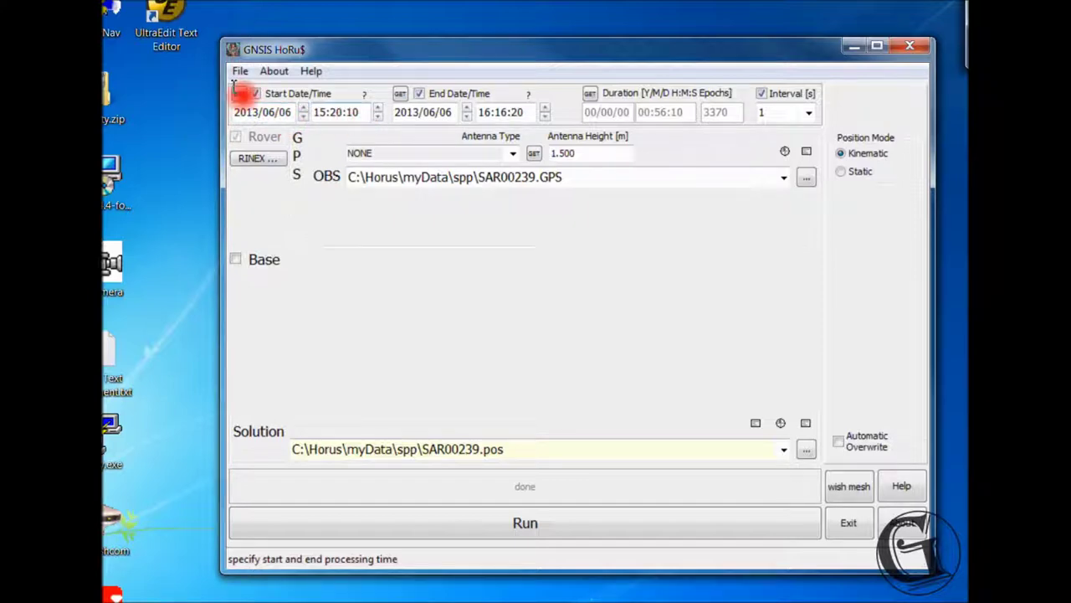
click(378, 115)
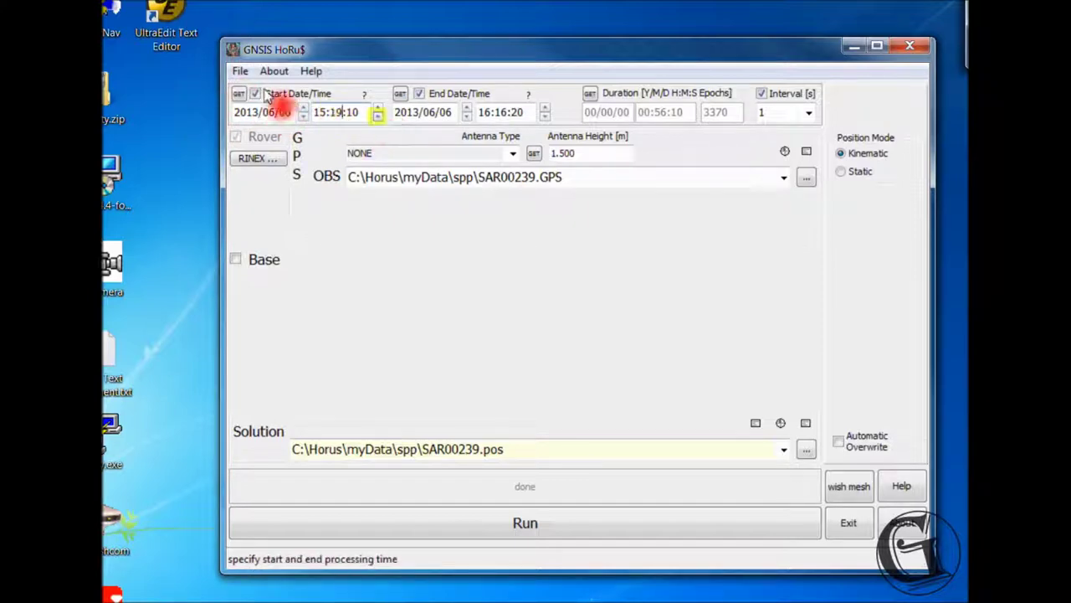
key(Up)
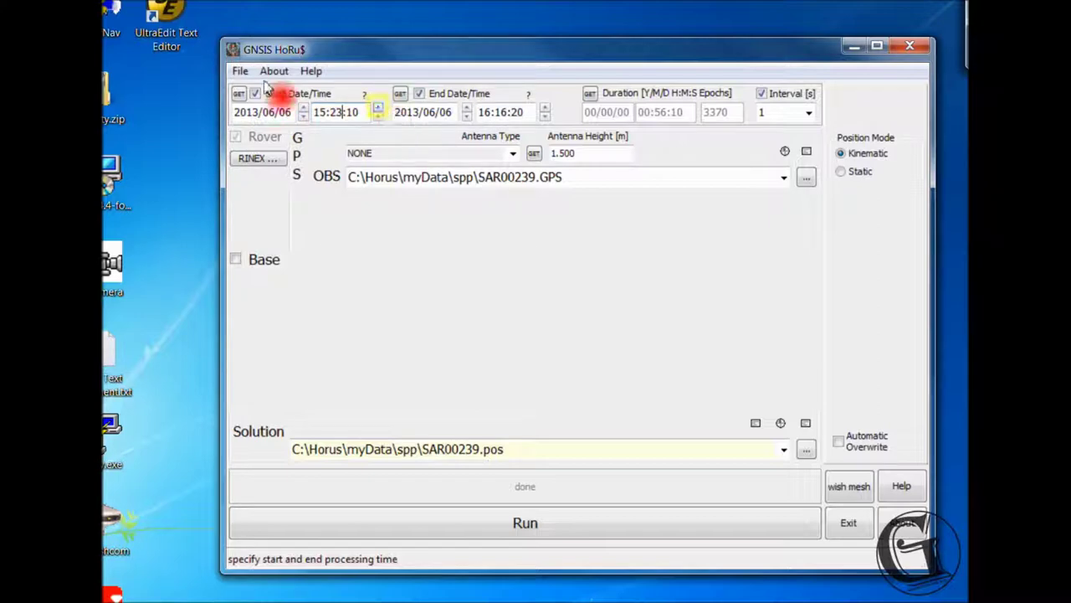
key(Up)
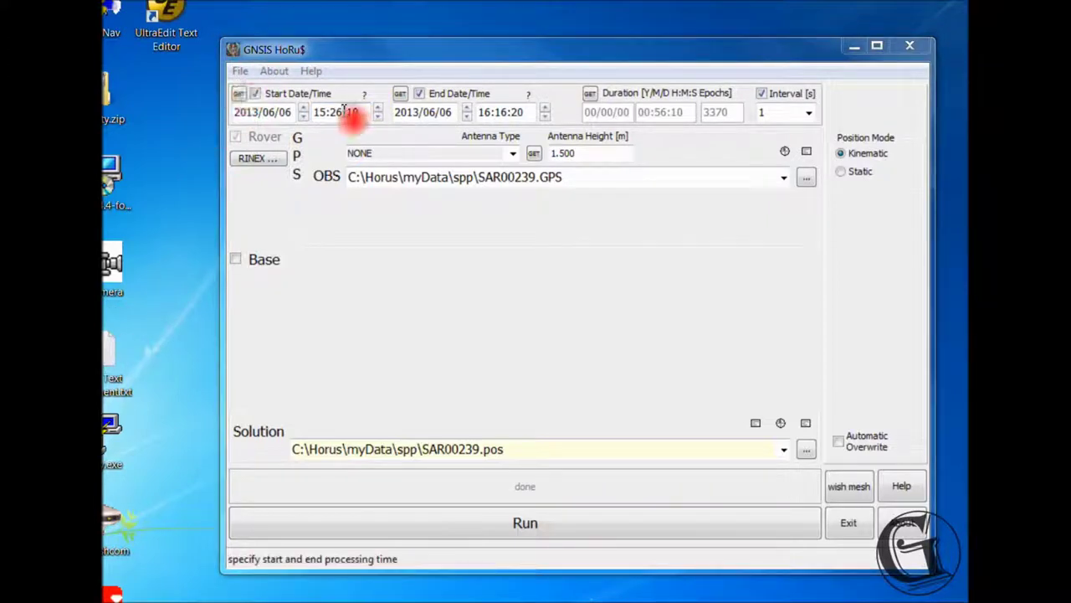
click(238, 91)
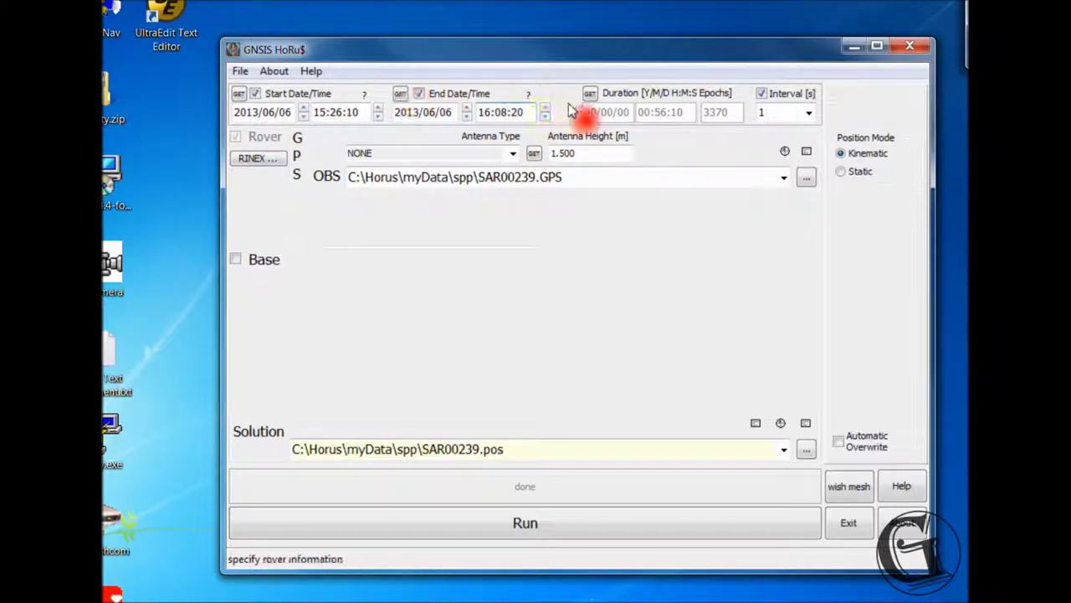
Try a processing interval of 10 s
right_click(788, 109)
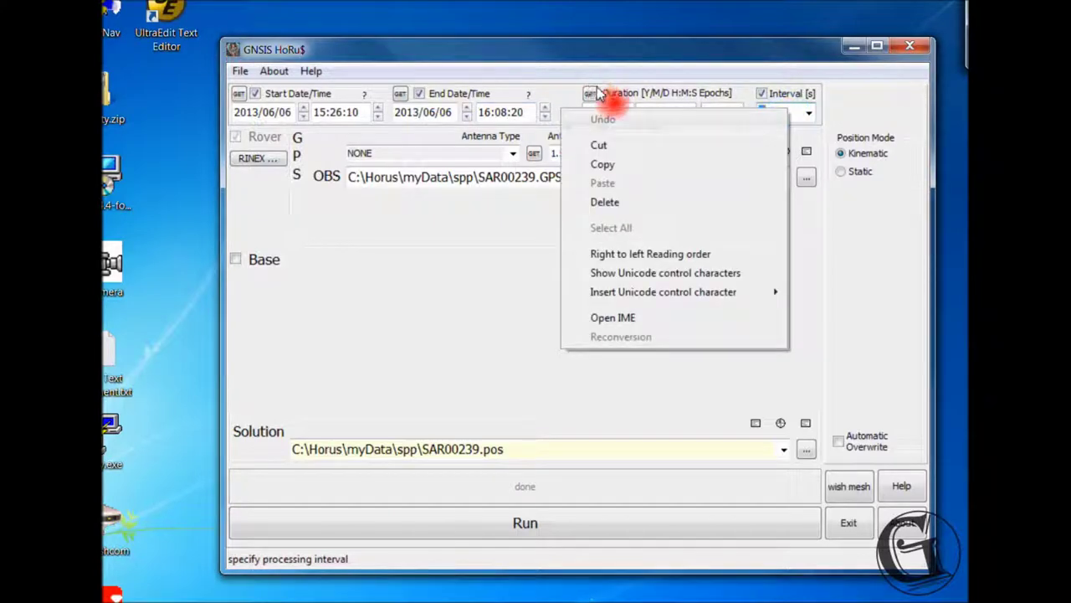
right_click(794, 114)
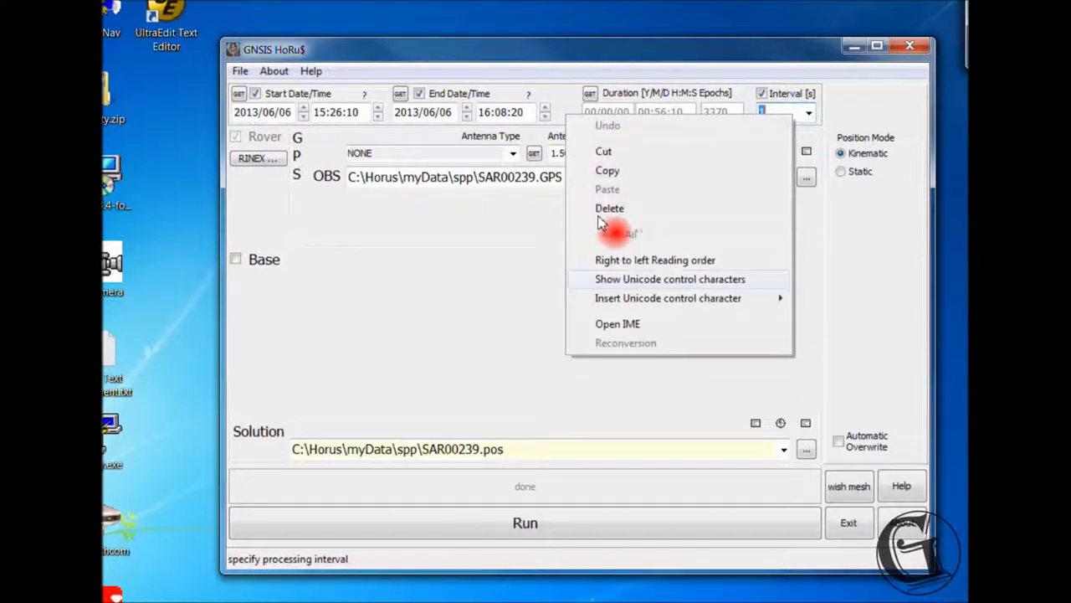
click(812, 271)
click(809, 113)
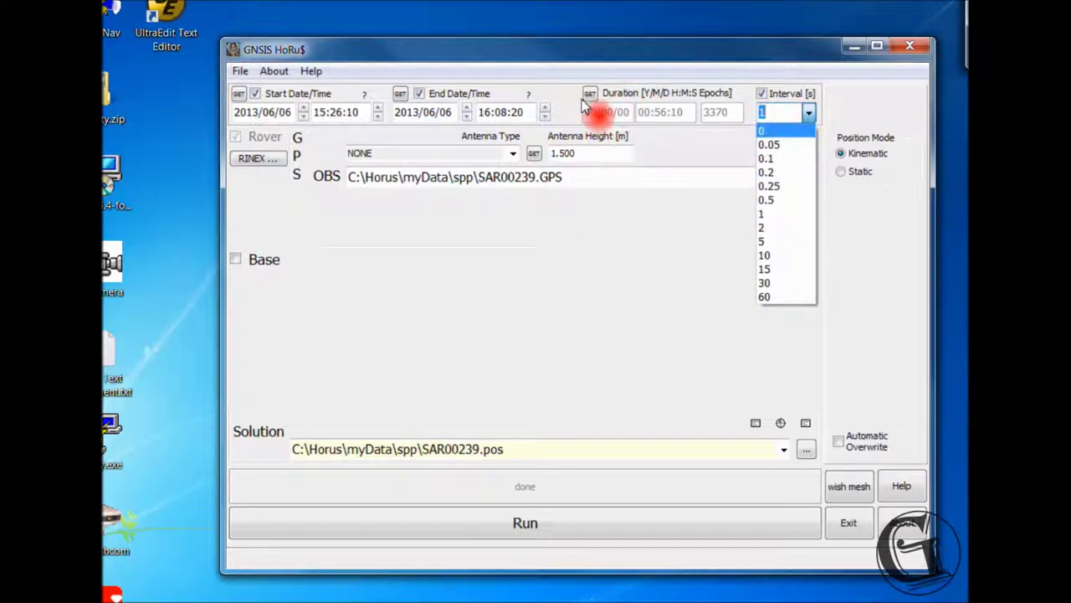
key(Down)
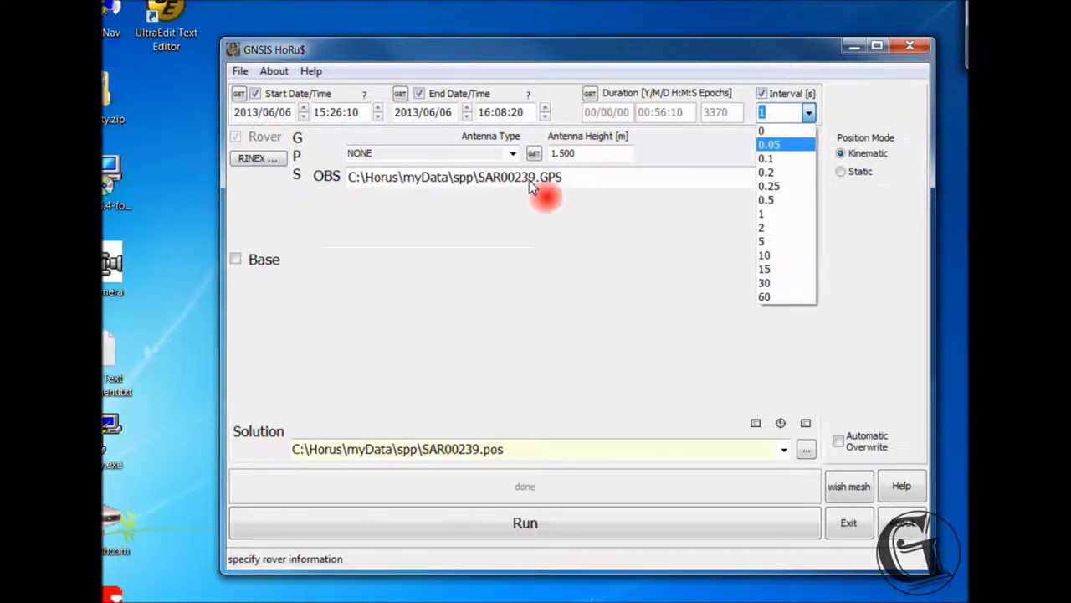
key(Down)
key(Down)
key(Down)
key(Down)
key(Down)
key(Down)
key(Down)
key(Down)
key(Return)
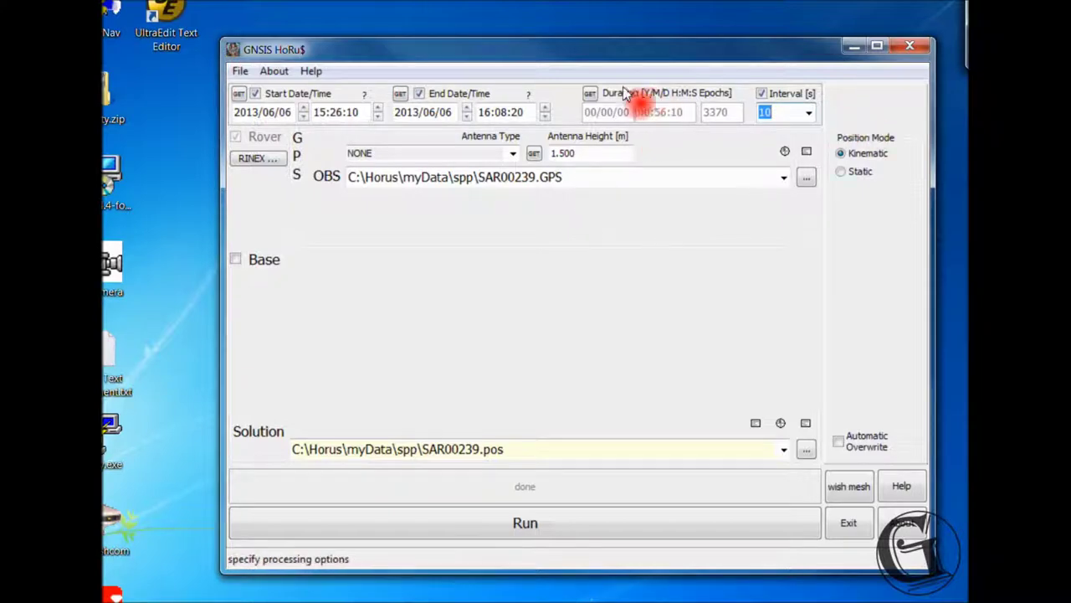
Set the processing interval to 5 s, and get the duration and number of epochs again
key(alt+Down)
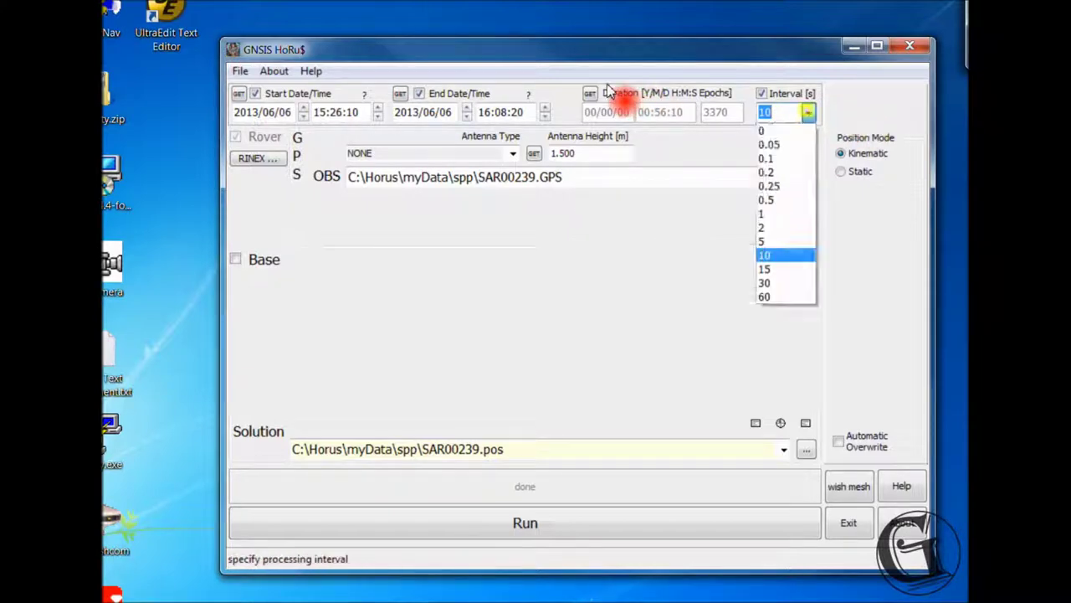
click(772, 239)
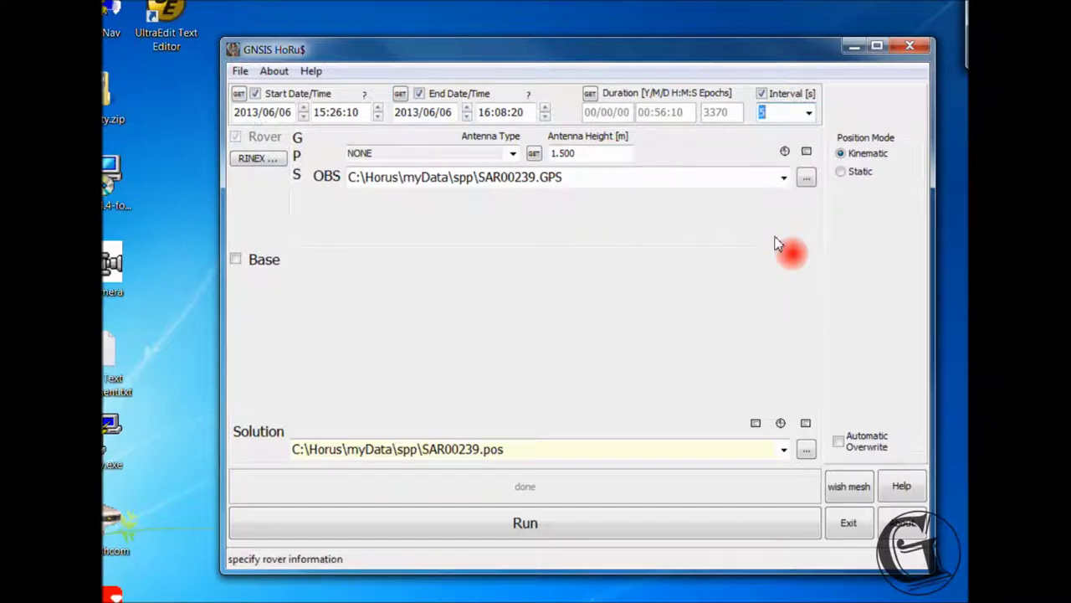
click(103, 98)
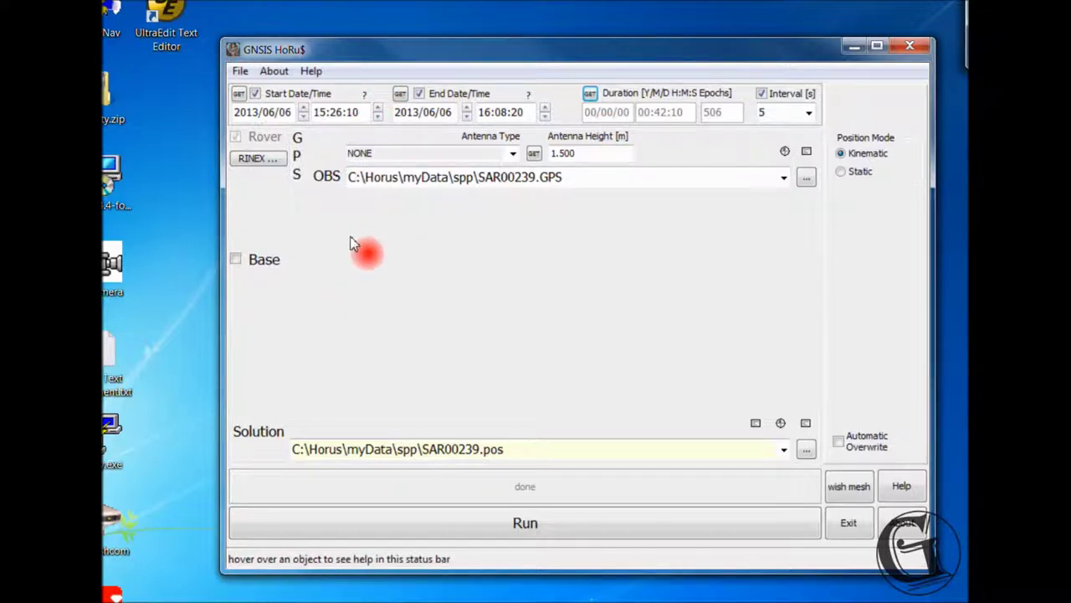
Run the processing for the limited time span, keeping the existing rover obs file and overwriting SAR00239.pos
click(542, 526)
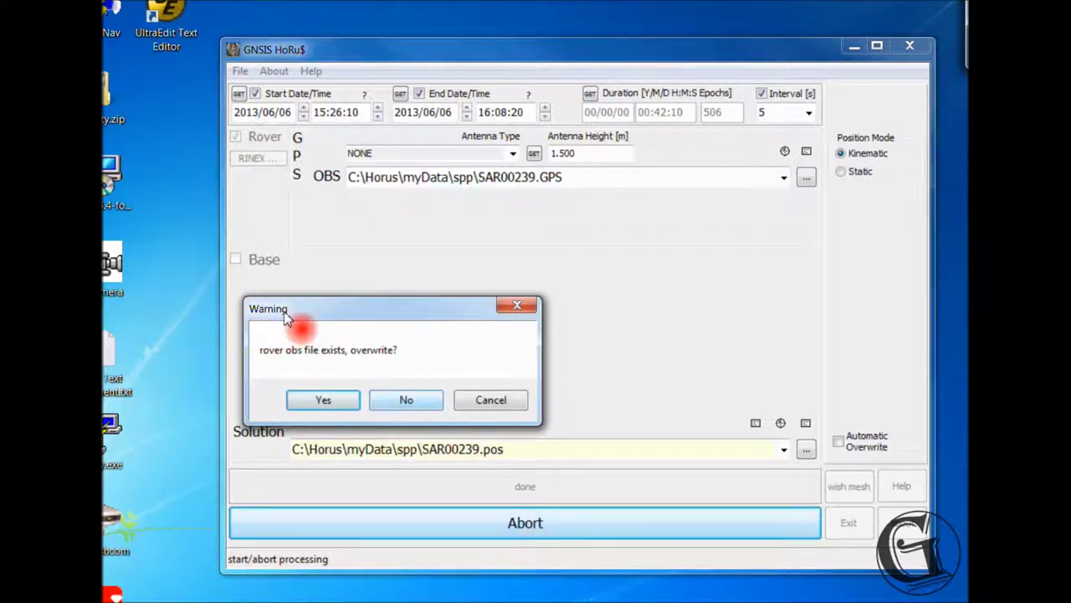
key(Return)
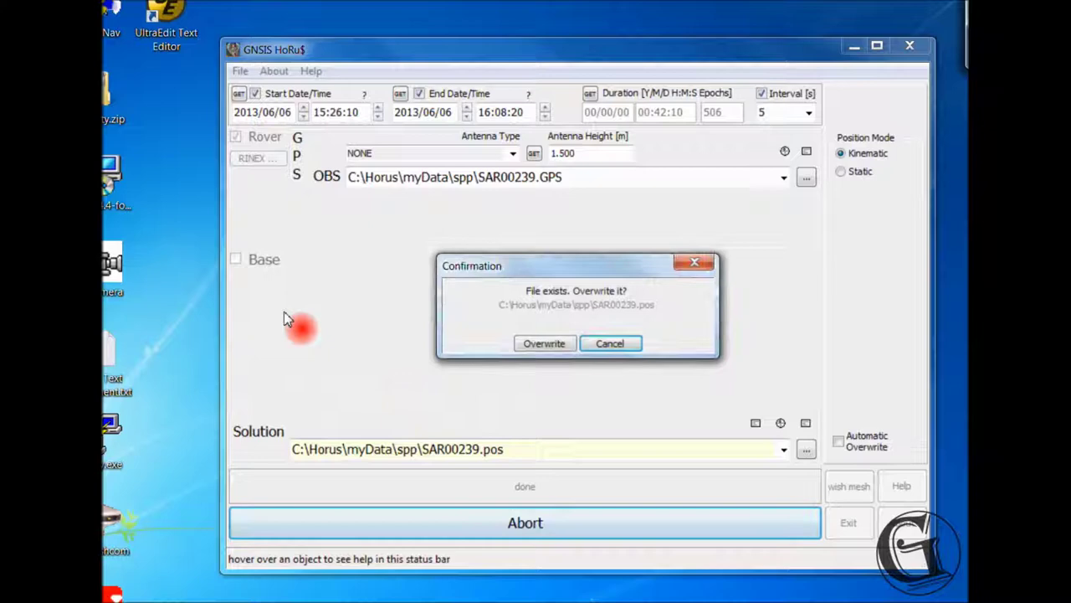
click(542, 345)
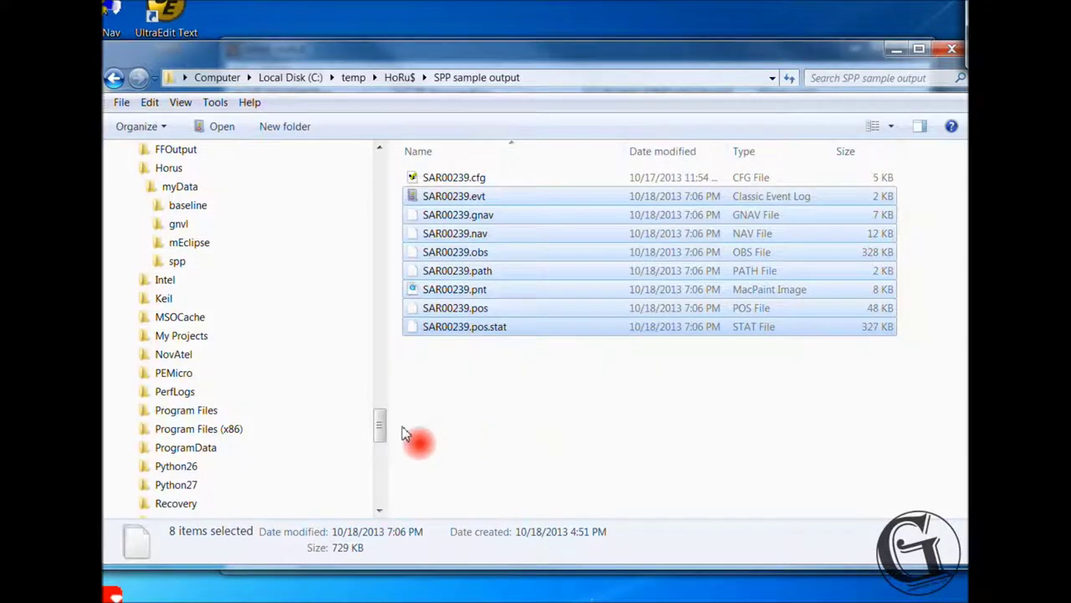
Switch to Windows Explorer, open C:\Horus\myData\spp, and review the generated files by selecting all except SAR00239.GPS
mouse_move(381, 431)
mouse_down()
mouse_move(377, 340)
mouse_move(380, 414)
mouse_up()
click(184, 393)
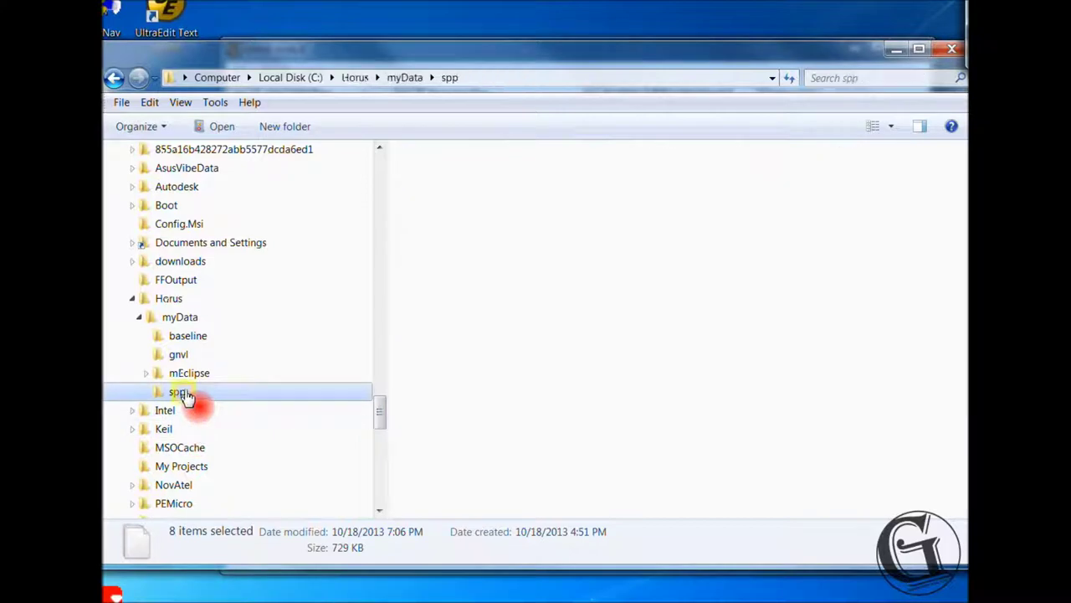
click(456, 360)
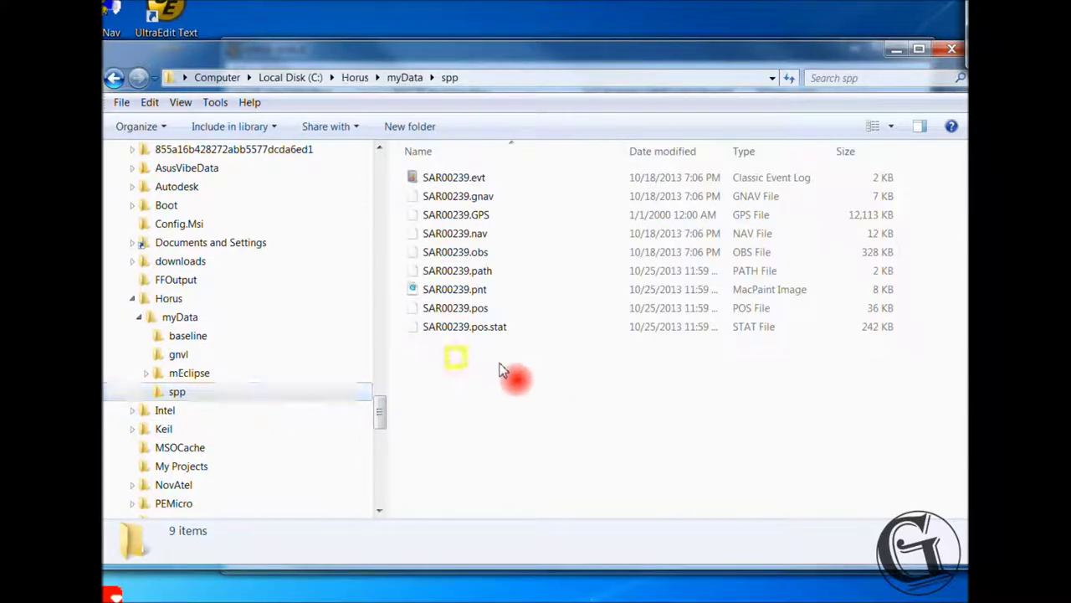
drag(518, 356, 450, 178)
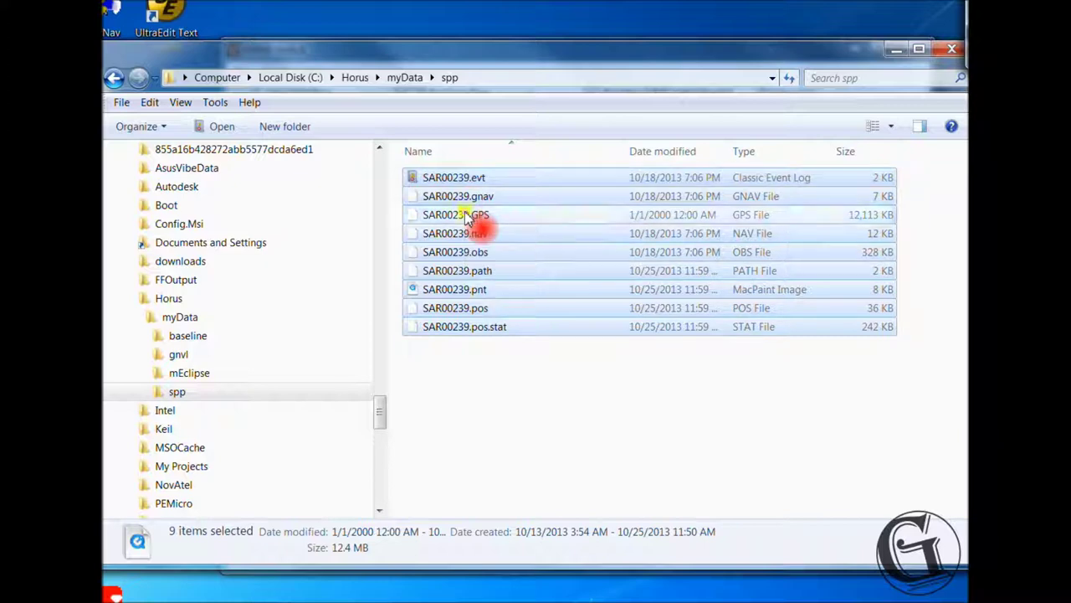
ctrl+click(467, 218)
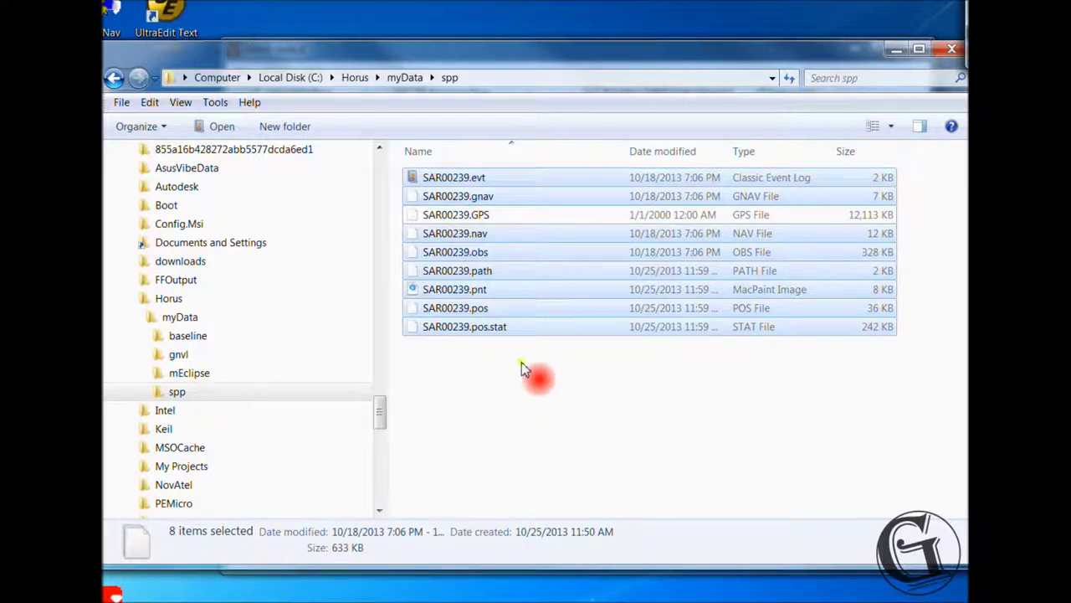
click(520, 369)
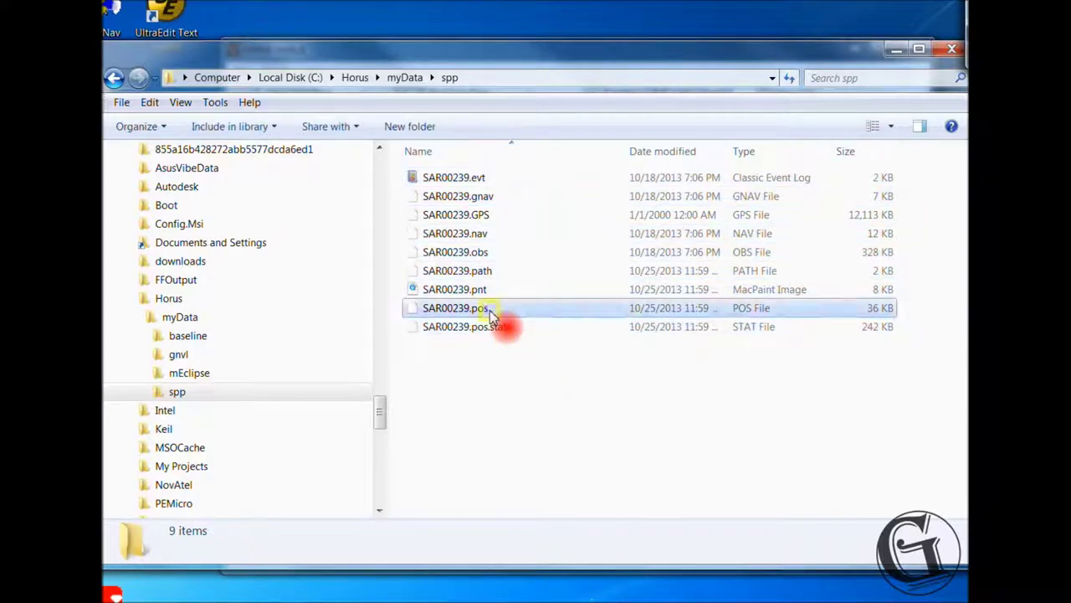
Single out the solution file SAR00239.pos in the spp folder, check its file options, and deselect it
click(492, 311)
right_click(550, 314)
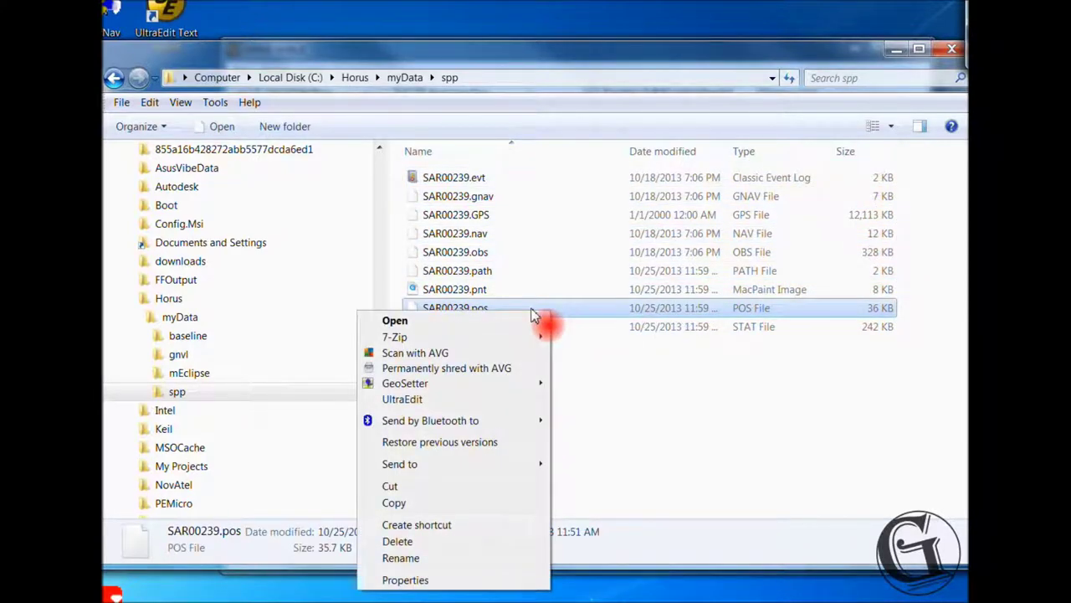
click(552, 314)
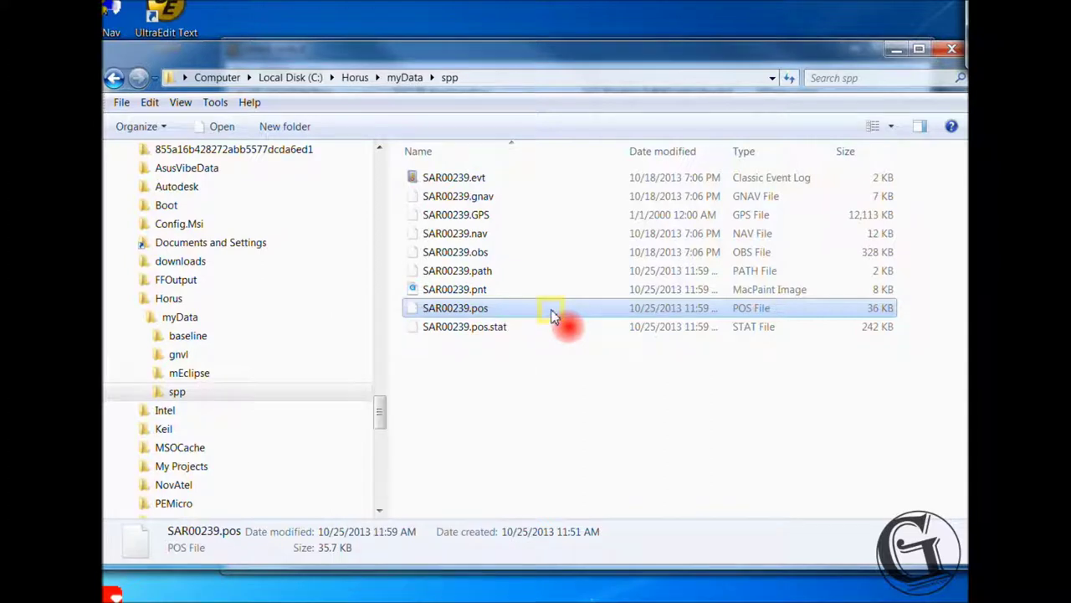
click(552, 314)
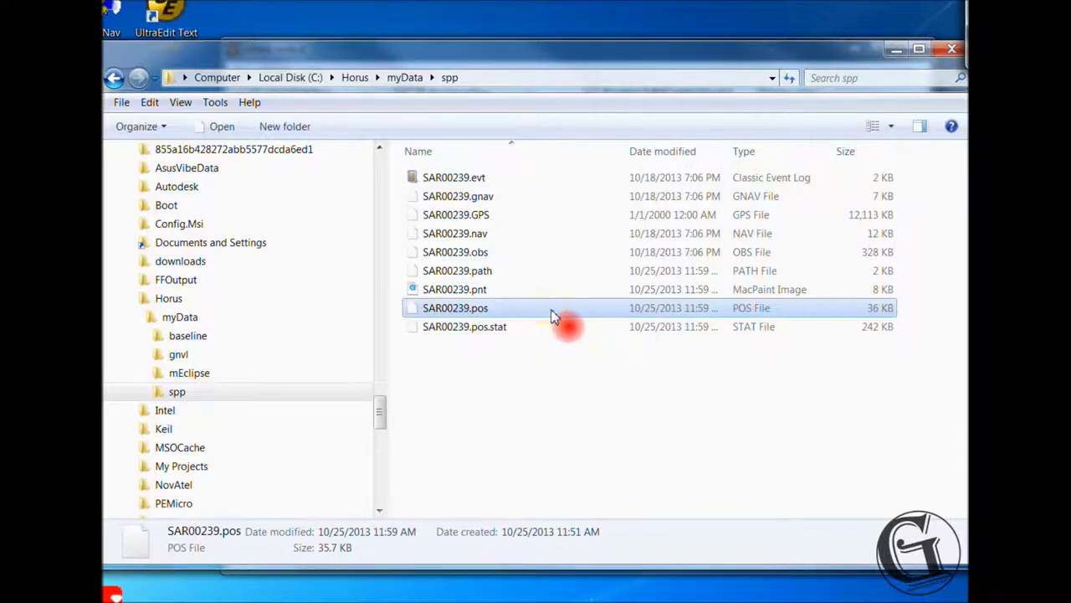
click(527, 385)
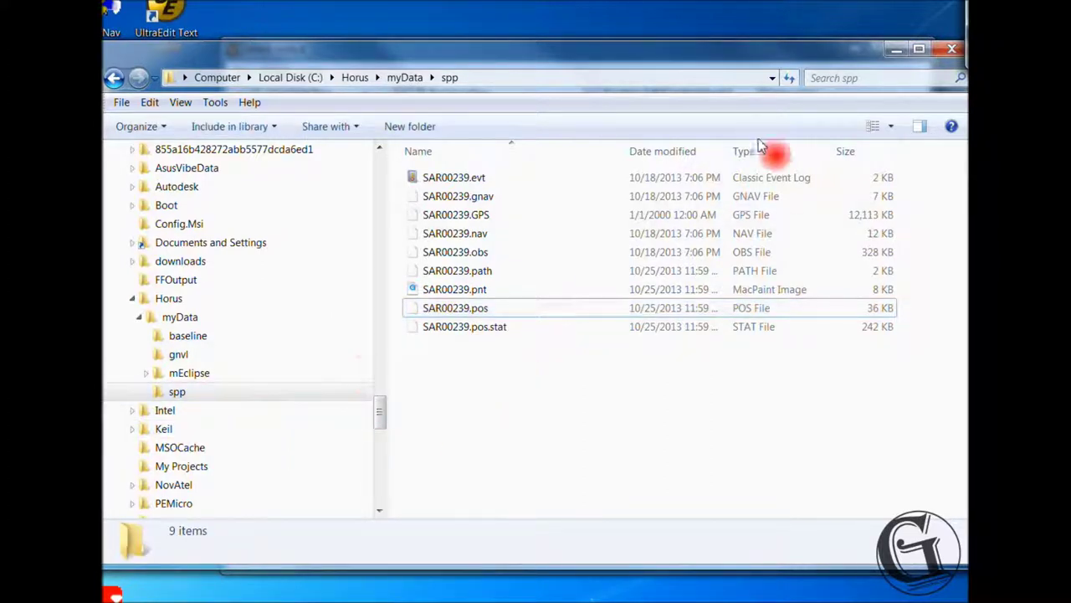
Return to the GNSIS HoRu$ window, view the solution file SAR00239.pos as text, and bring its viewer window fully into sight
click(896, 49)
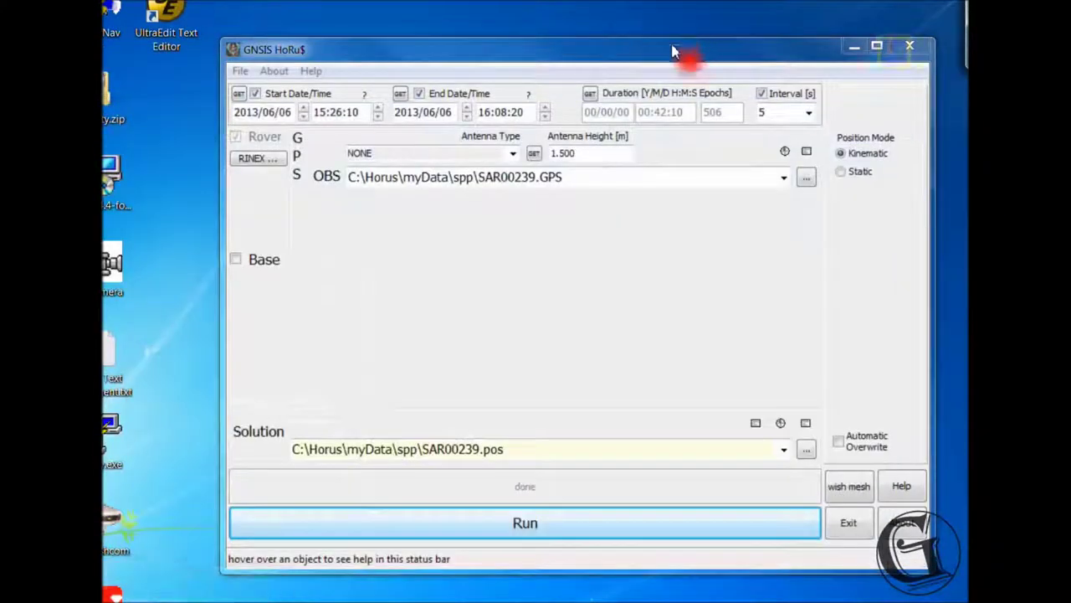
click(609, 340)
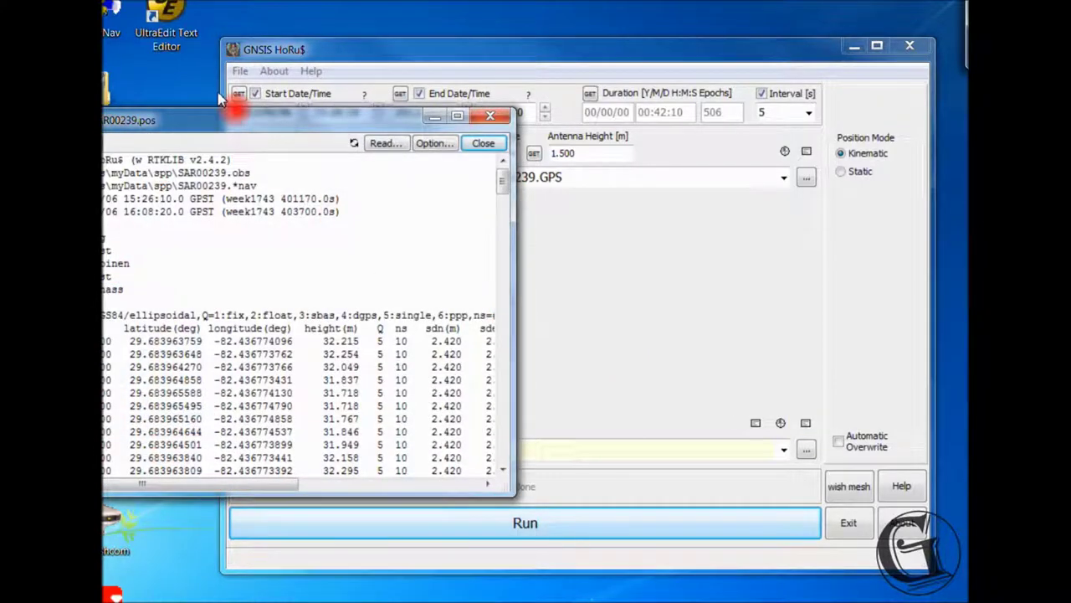
drag(219, 99, 575, 90)
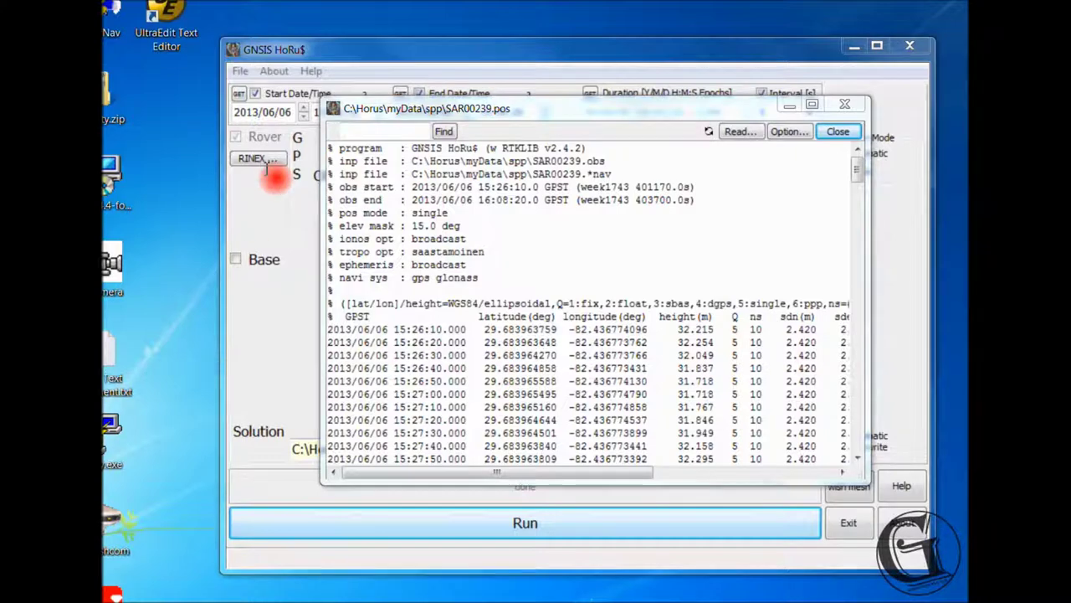
Highlight the header lines of SAR00239.pos in the text viewer and examine the header and the first solution records below it
click(416, 191)
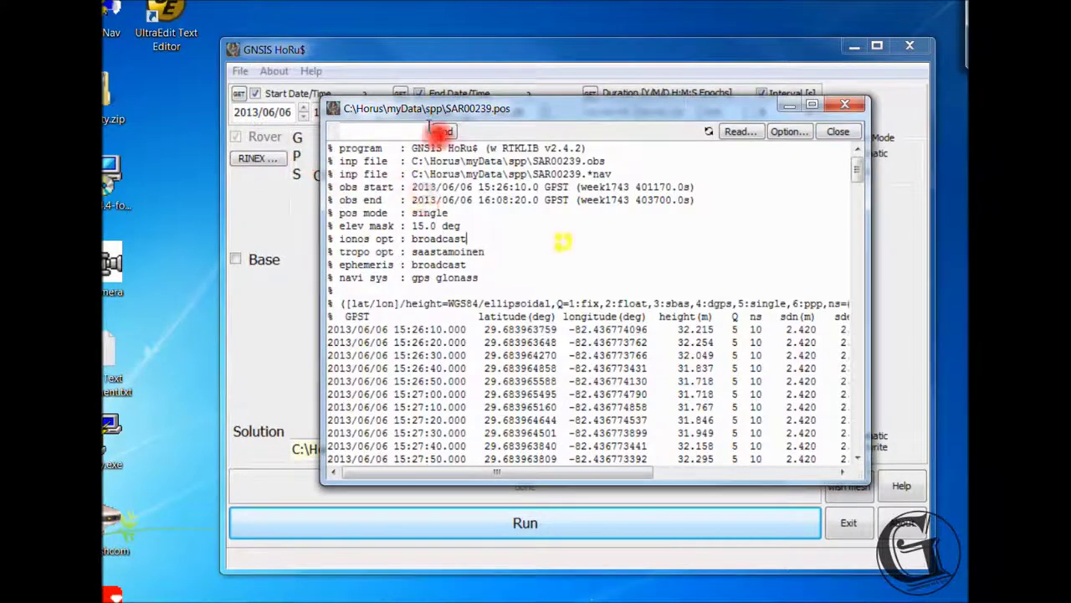
drag(593, 111, 576, 103)
drag(421, 78, 414, 75)
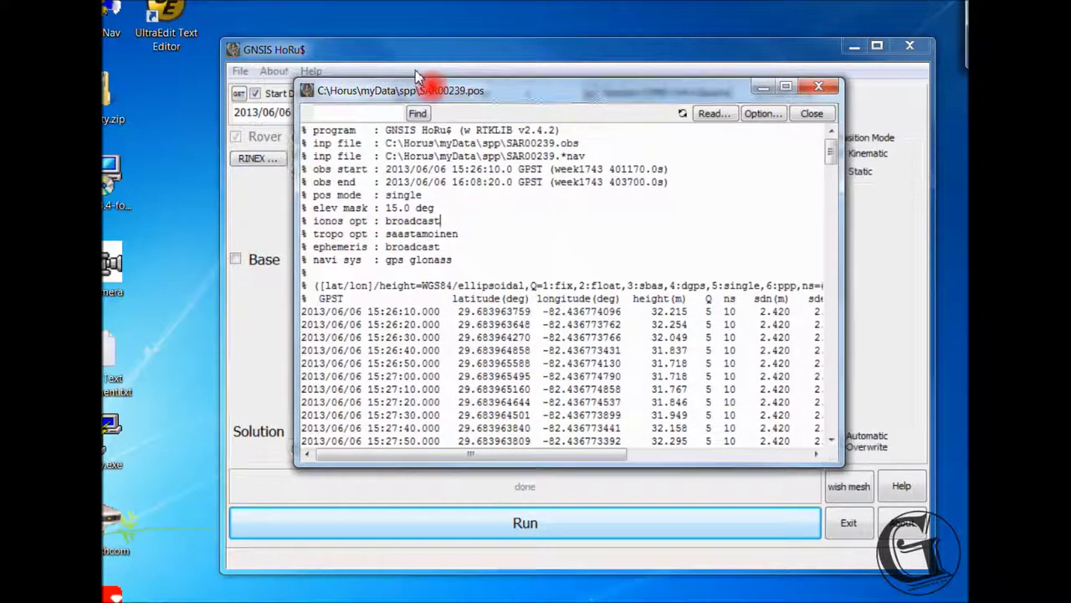
drag(339, 207, 203, 103)
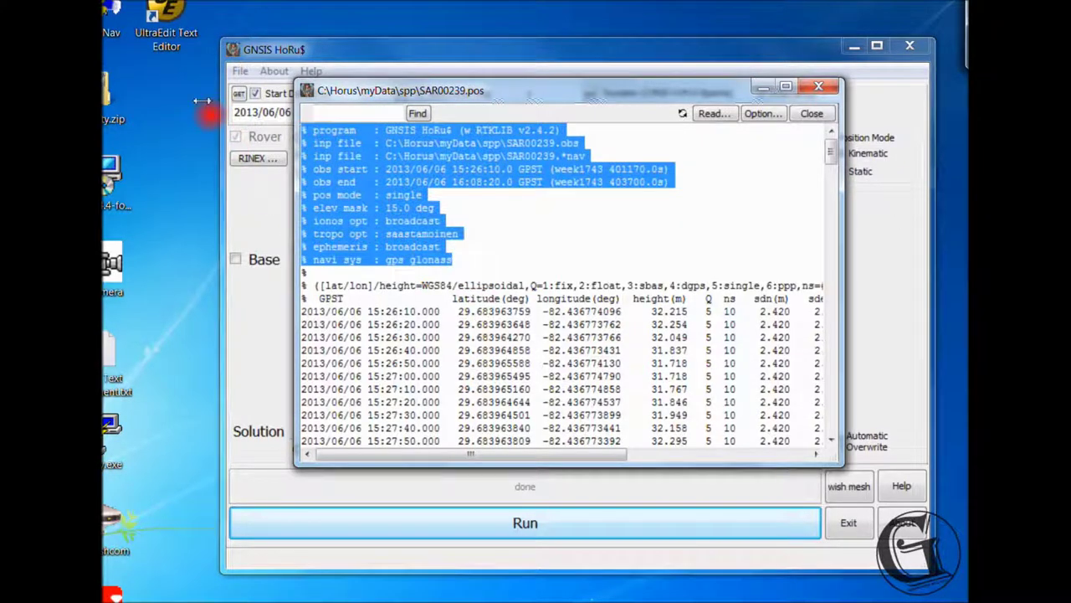
click(343, 199)
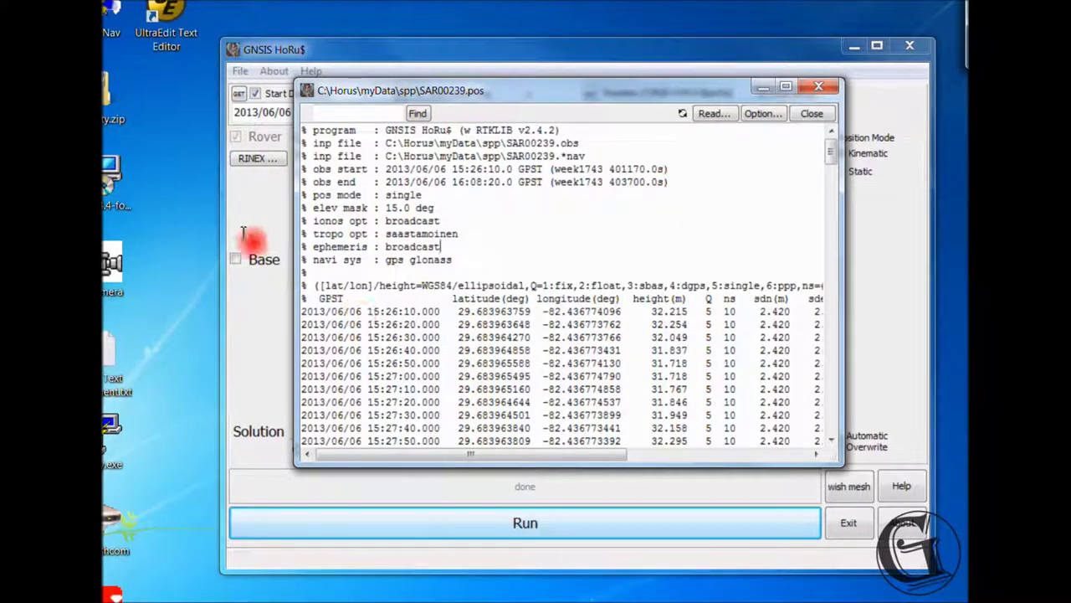
drag(244, 234, 203, 105)
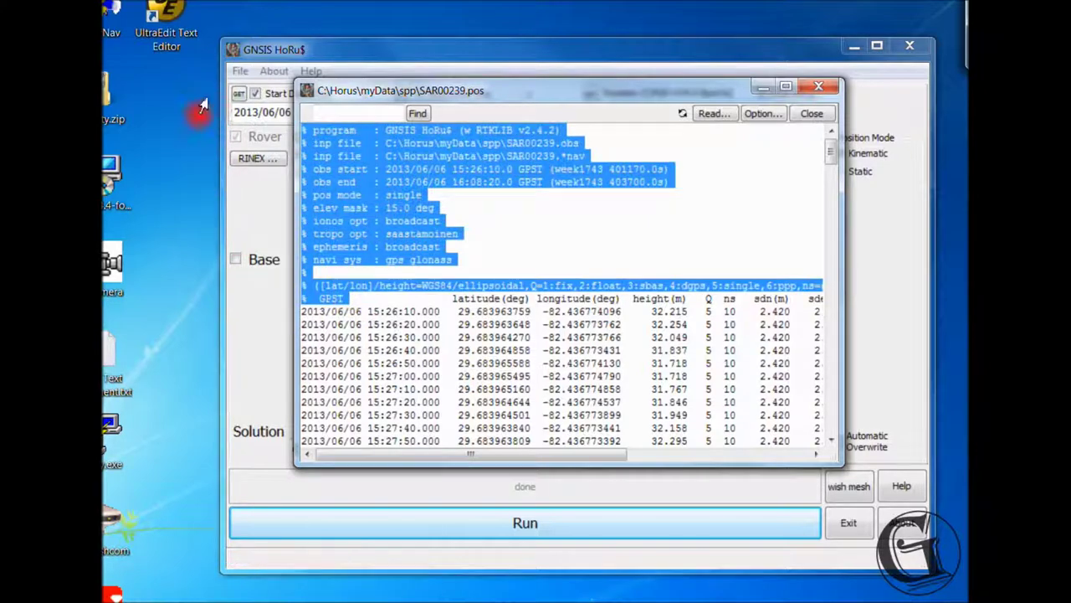
click(491, 267)
scroll(459, 298, down, 1)
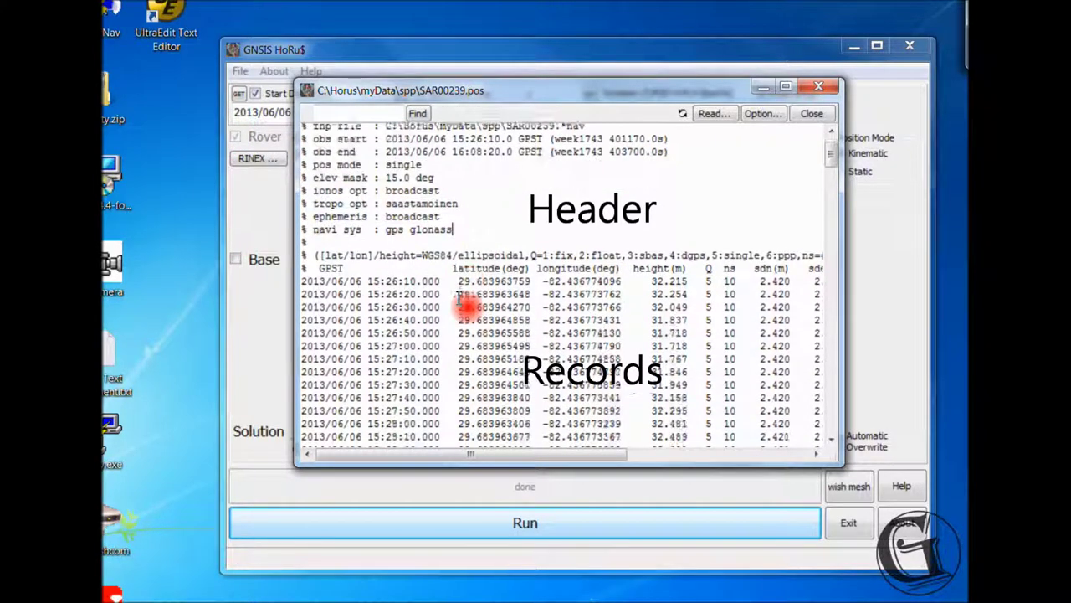
scroll(459, 298, down, 2)
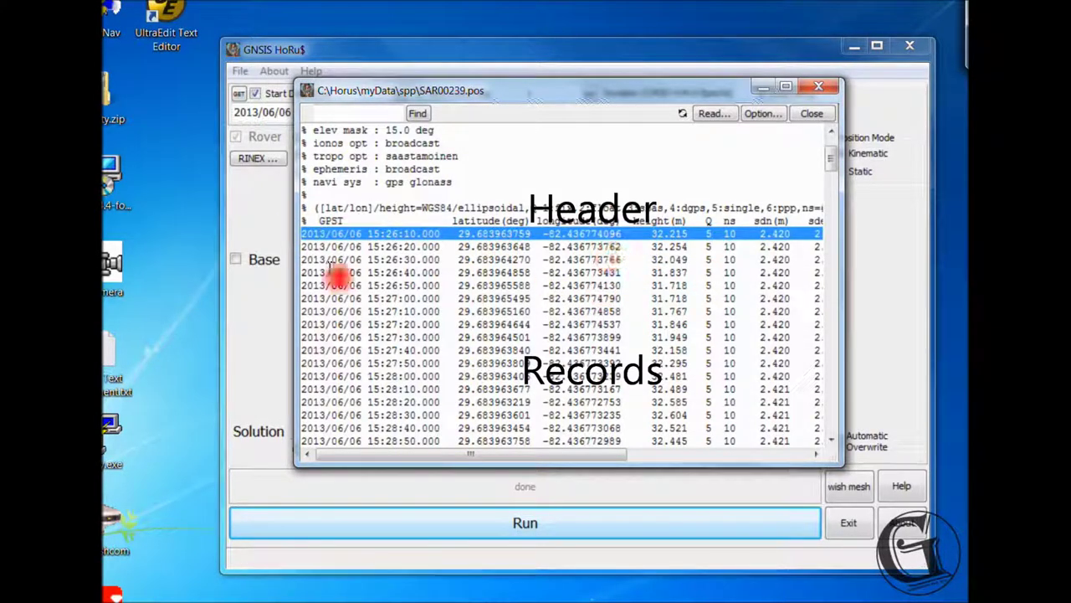
Widen the text viewer on both sides so more solution columns fit, and clear the highlighted record
drag(293, 266, 166, 260)
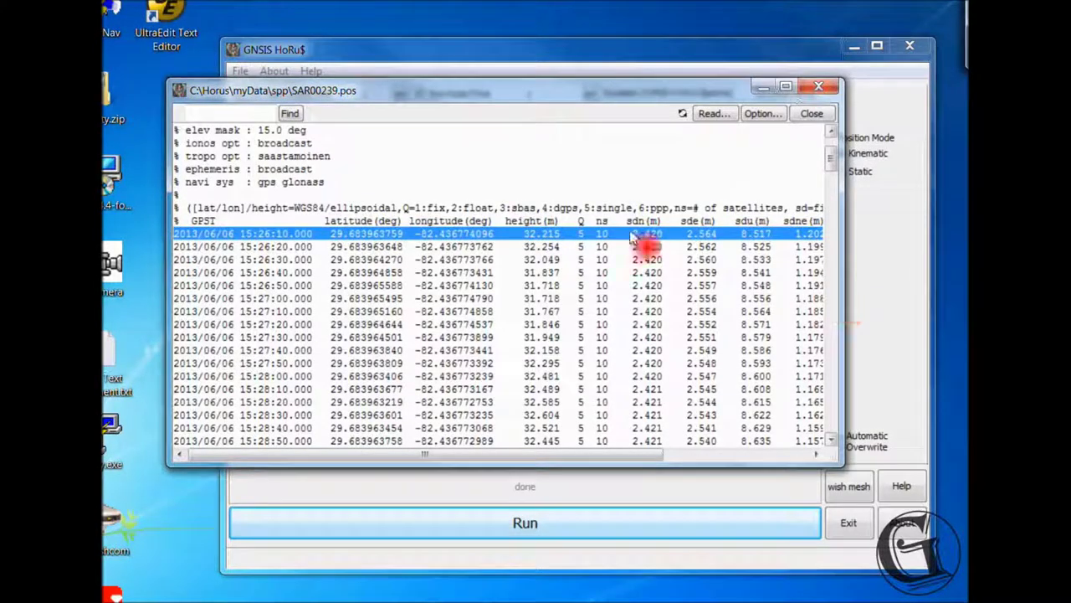
drag(842, 301, 912, 312)
click(530, 241)
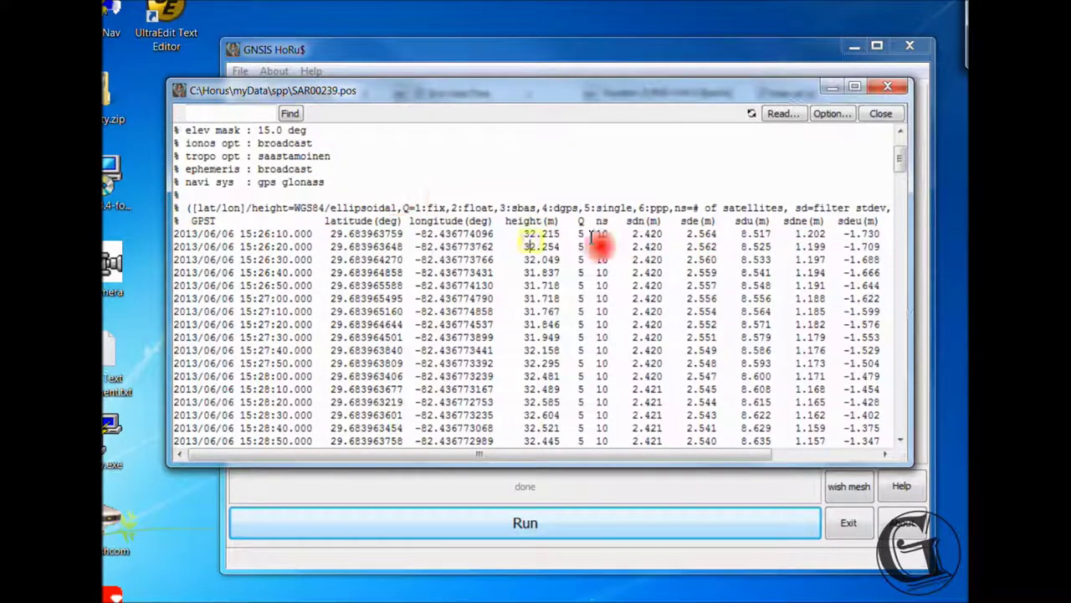
Examine the column definitions by highlighting the WGS84 and ellipsoidal notes, the Q flag, the standard deviation headings, and the age and ratio headings
mouse_move(408, 182)
mouse_down()
mouse_move(215, 179)
mouse_move(225, 165)
mouse_move(194, 163)
mouse_up()
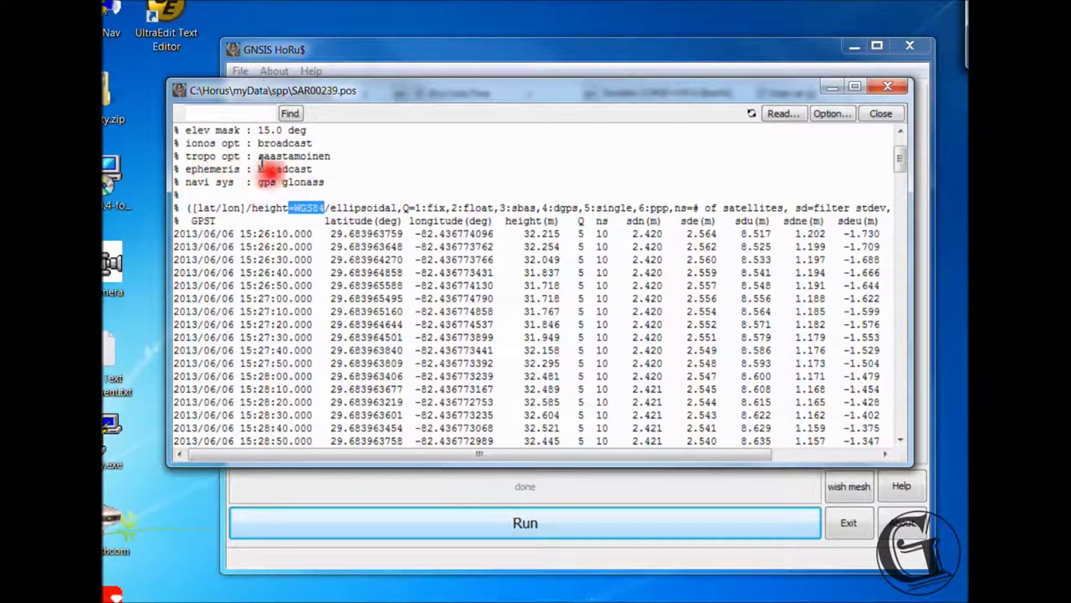
drag(277, 160, 243, 157)
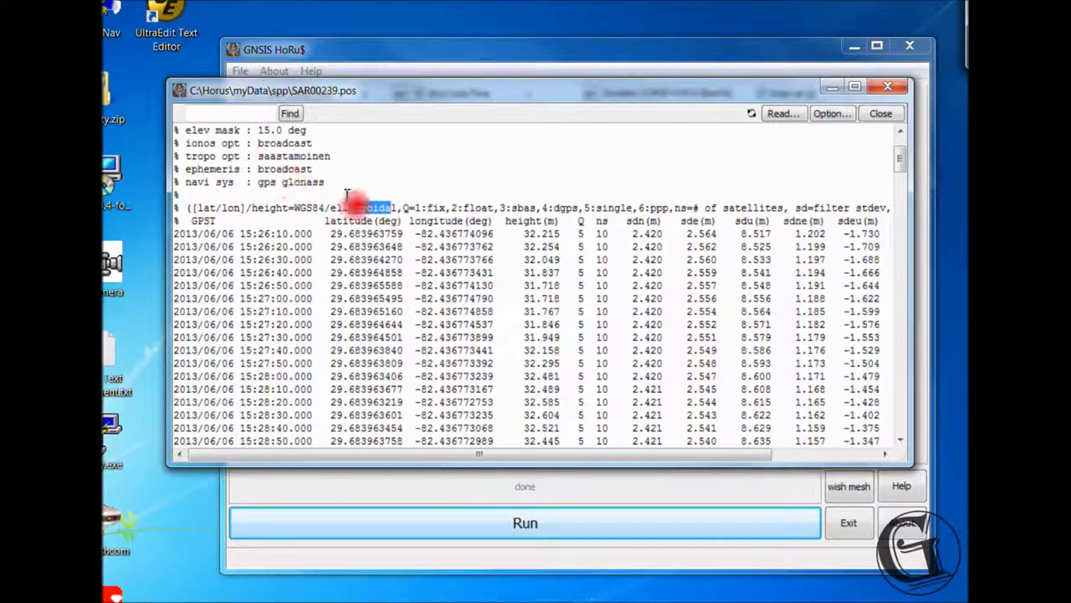
click(427, 176)
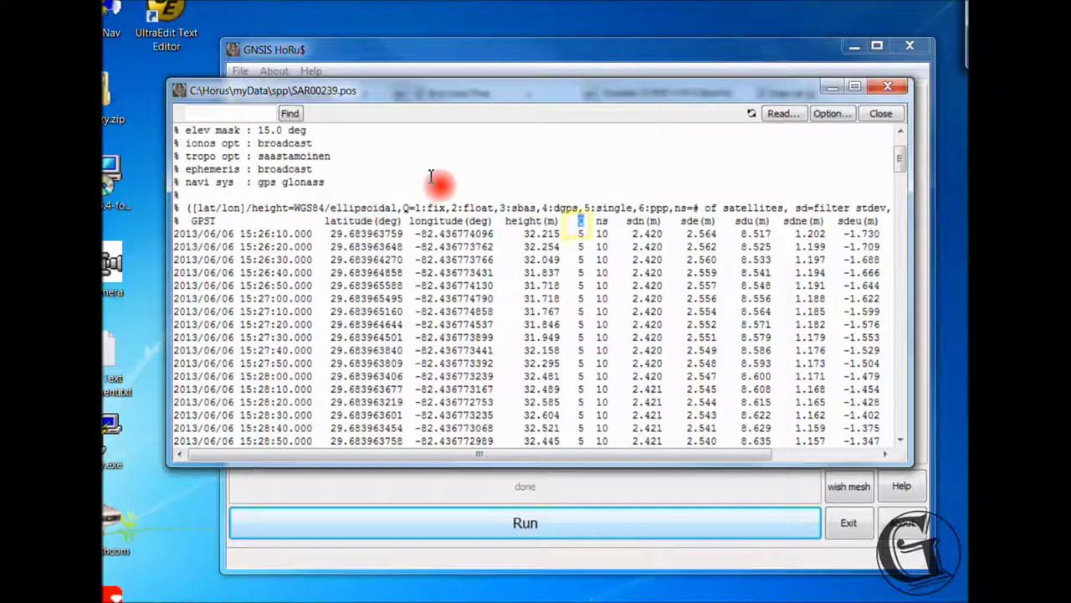
drag(450, 173, 657, 180)
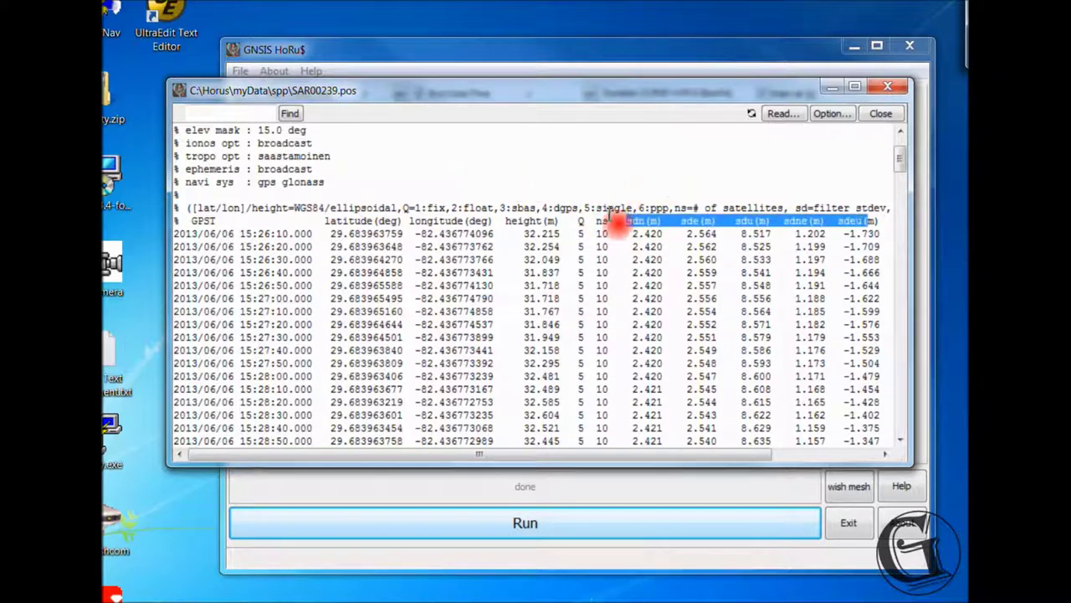
drag(703, 455, 808, 455)
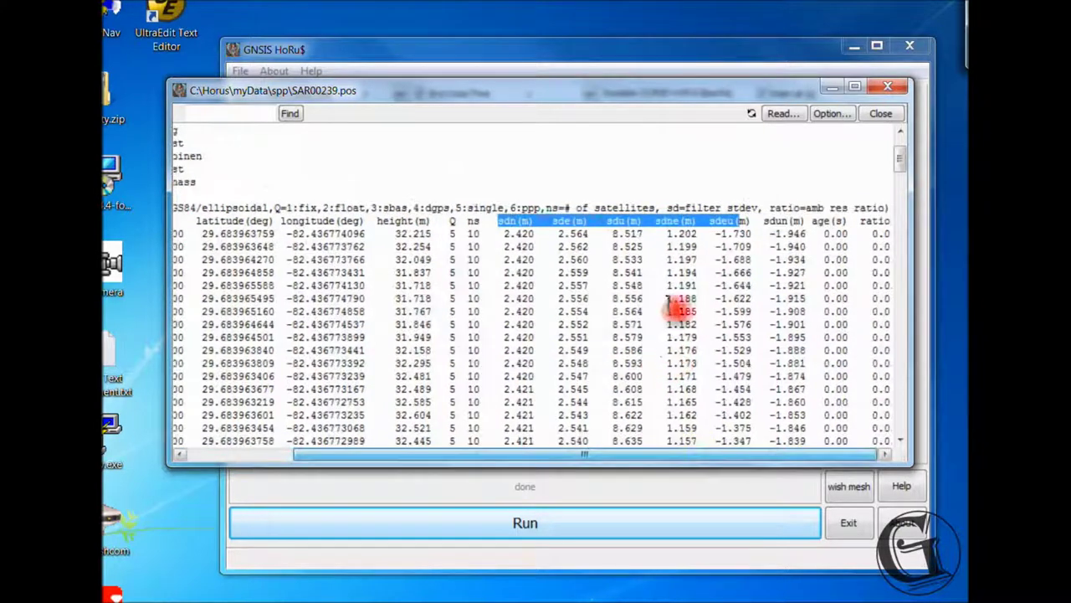
drag(812, 221, 903, 221)
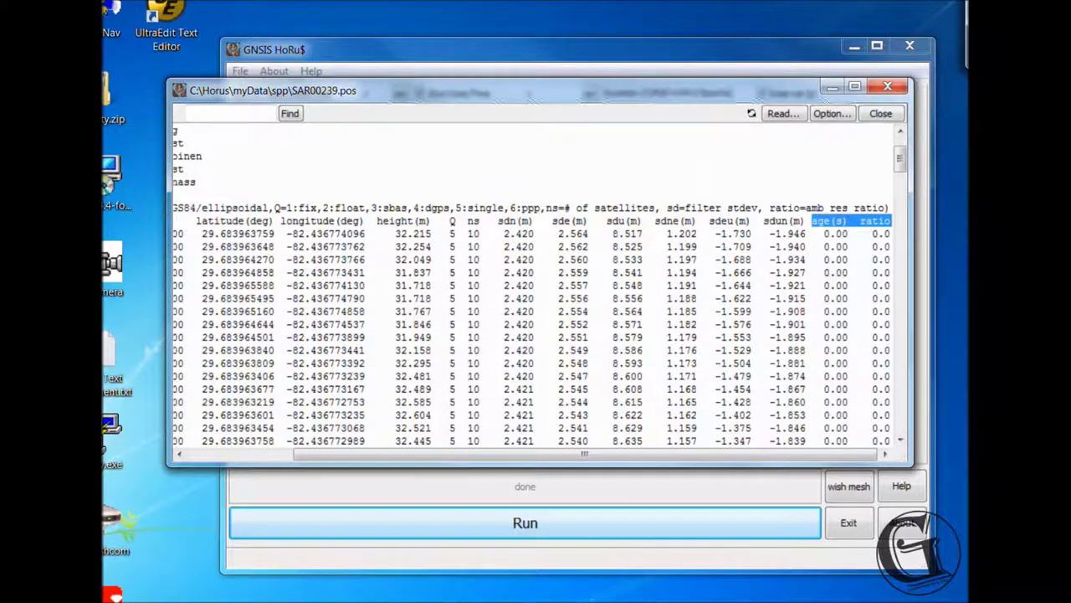
Close the text viewer, open the plot of SAR00239.pos, and bring the plot window fully into sight
click(592, 601)
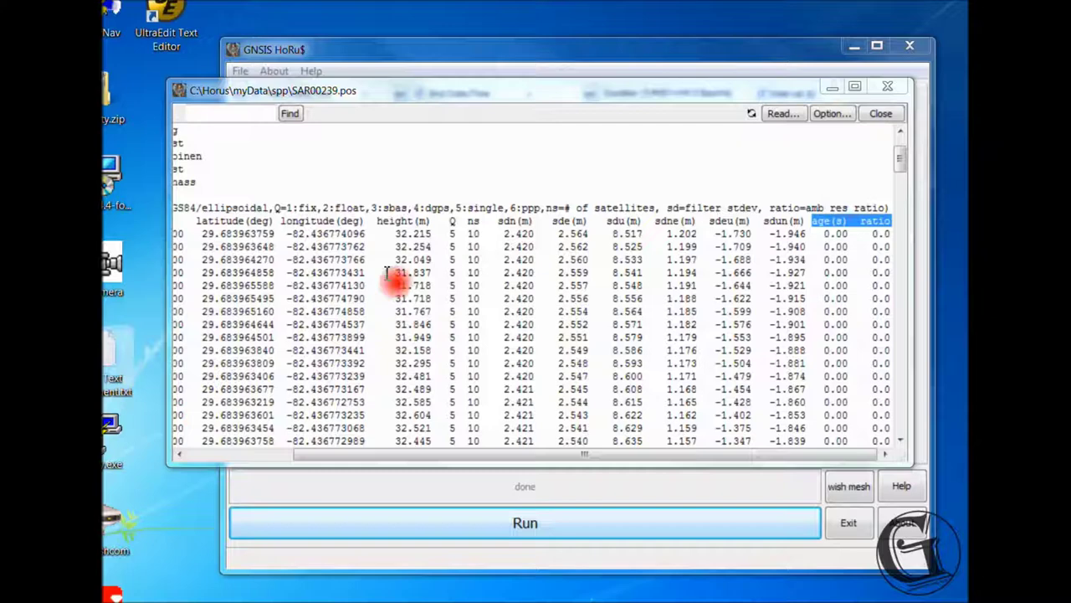
click(671, 91)
key(Escape)
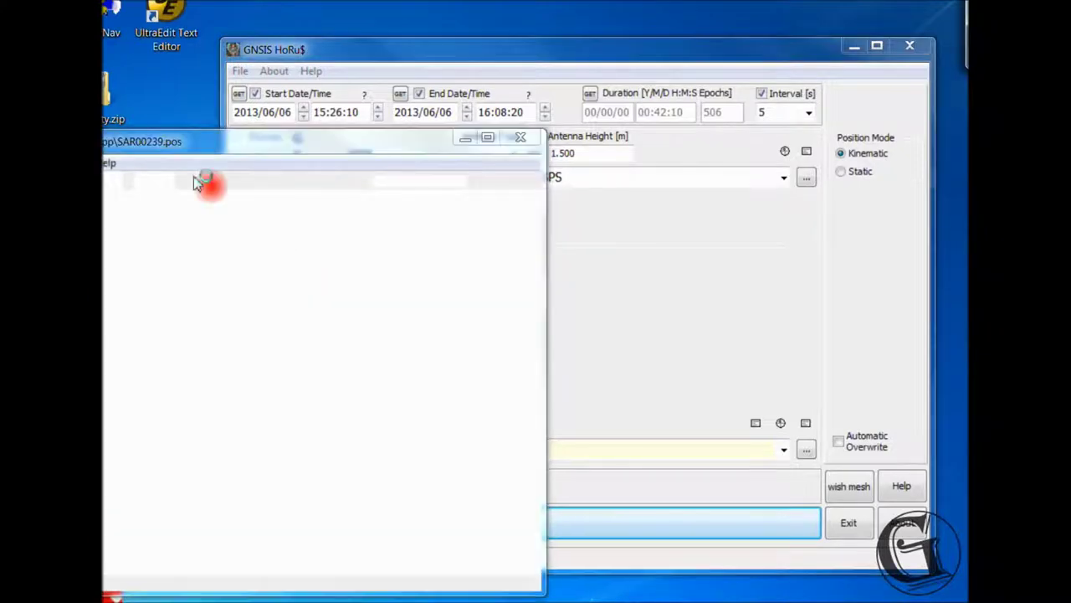
drag(252, 144, 490, 67)
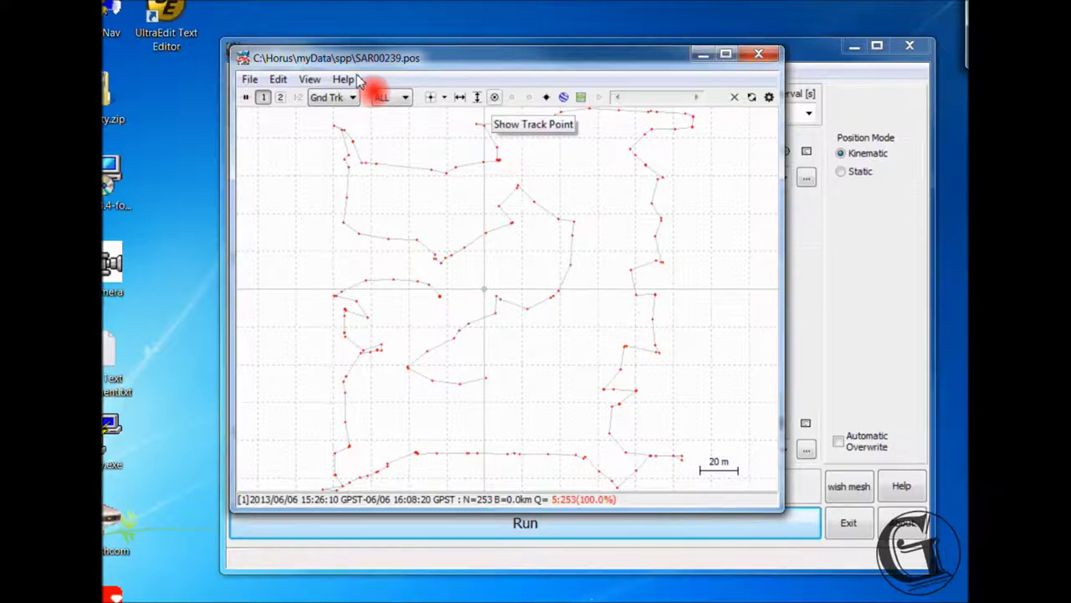
Show the track point on the ground track, animate it along the track, and replay the animation from the start
click(495, 97)
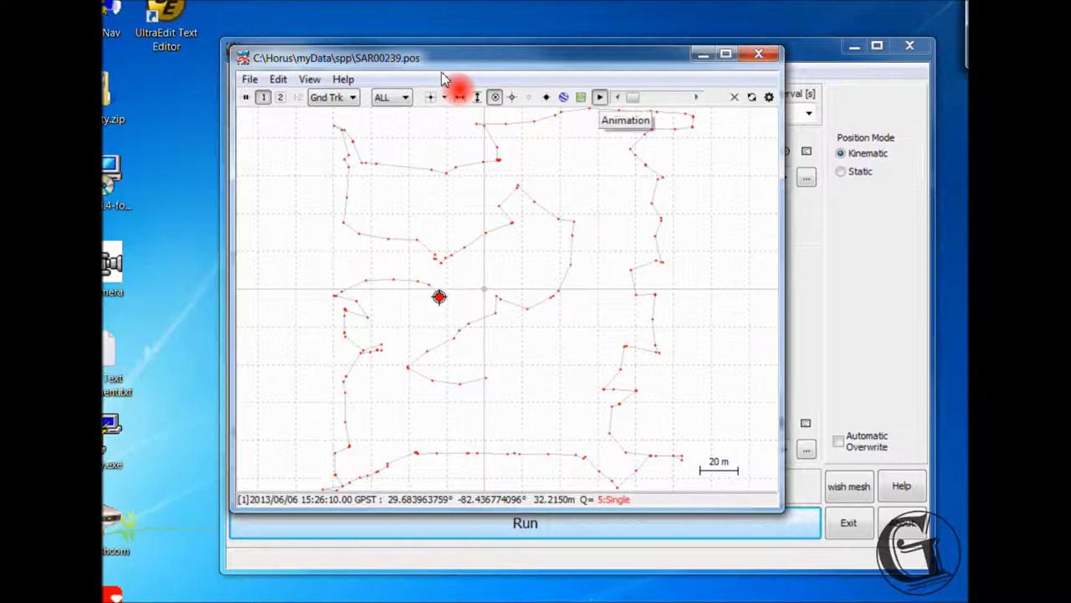
click(600, 97)
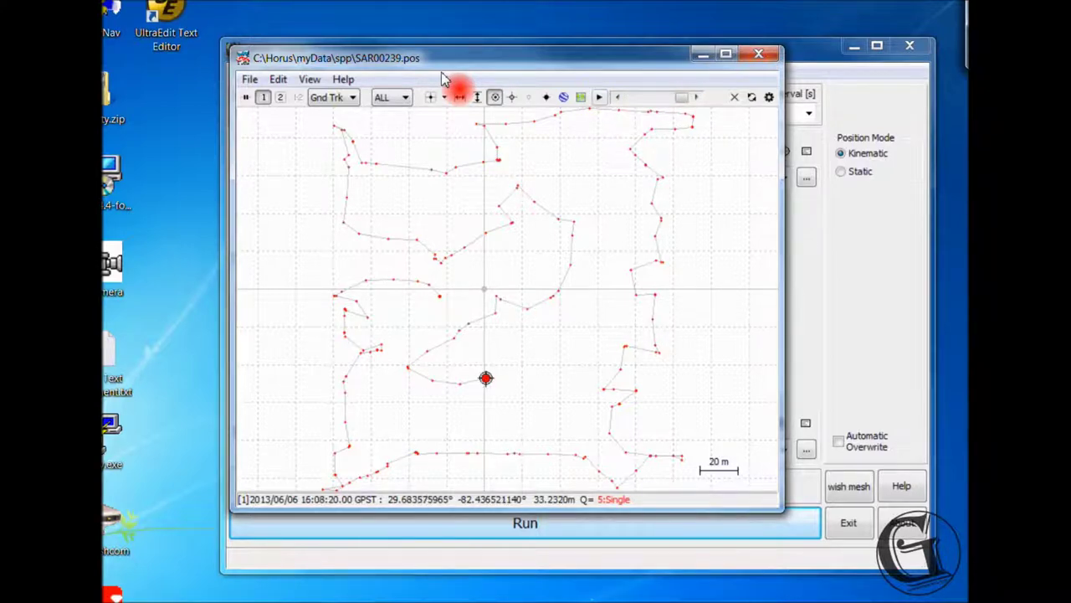
drag(683, 97, 622, 98)
click(599, 98)
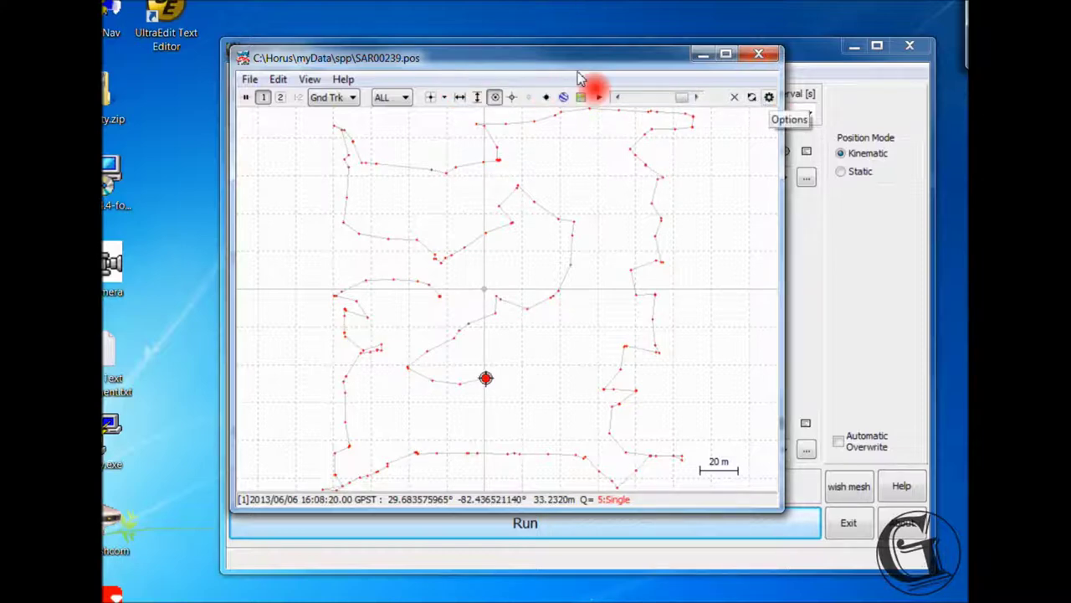
Set Show Statistics to ON in the plot options and apply the change
click(769, 97)
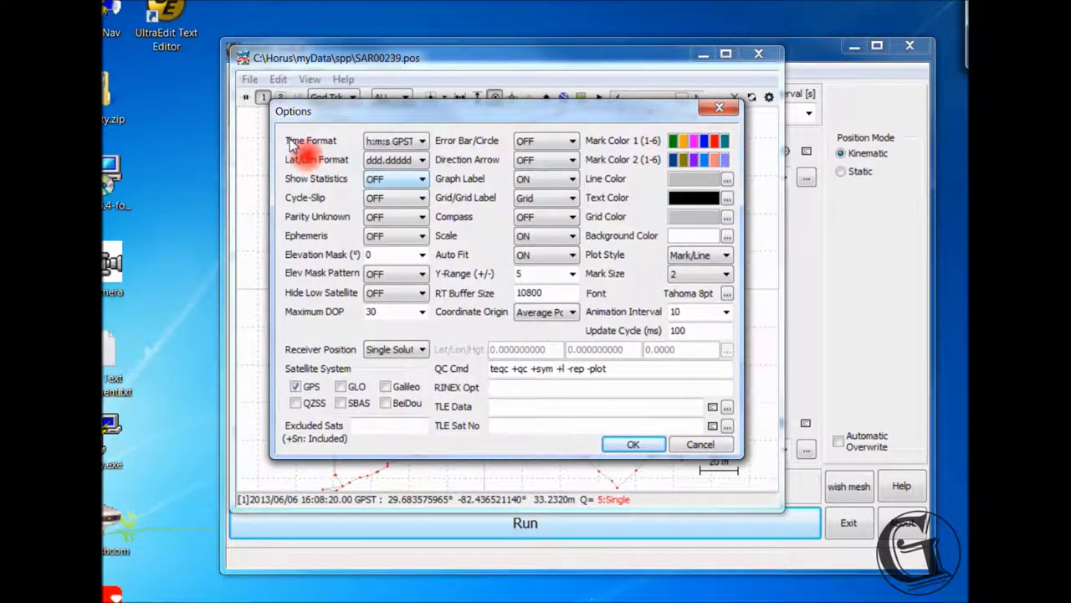
click(405, 179)
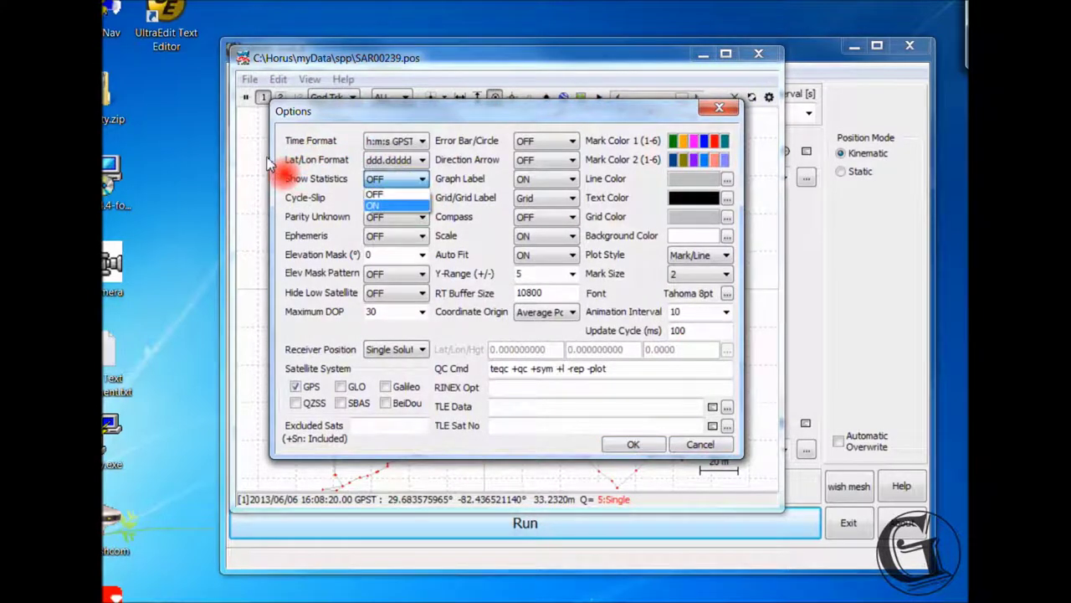
click(270, 164)
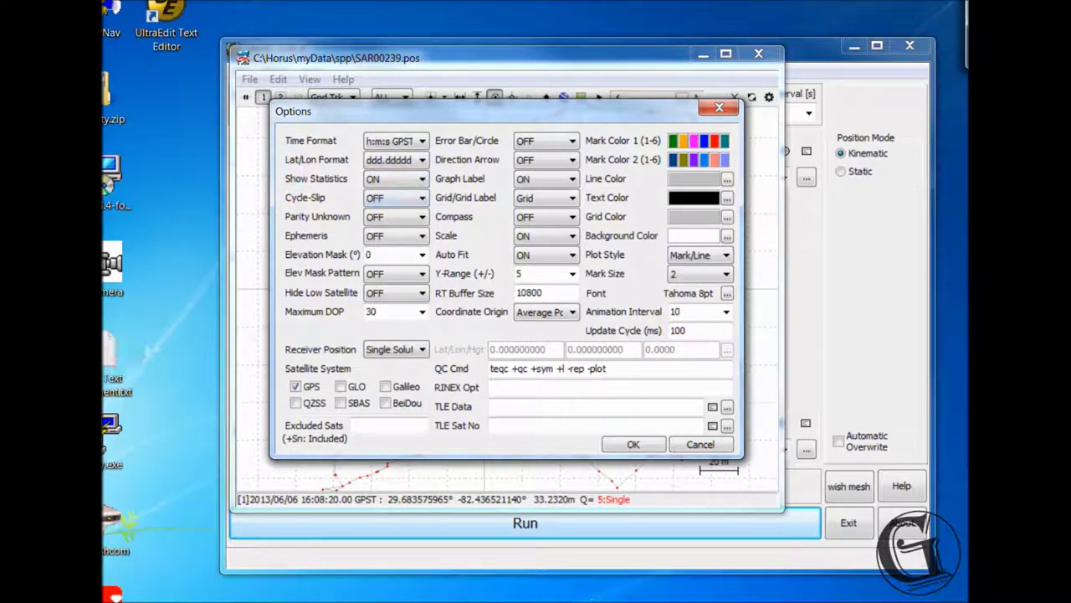
click(178, 343)
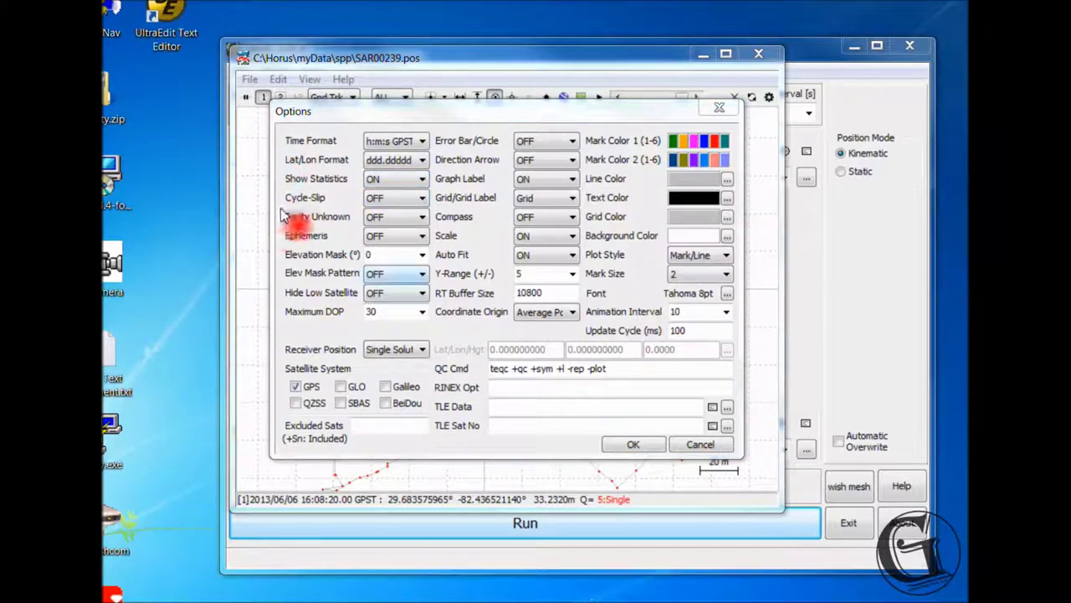
click(295, 142)
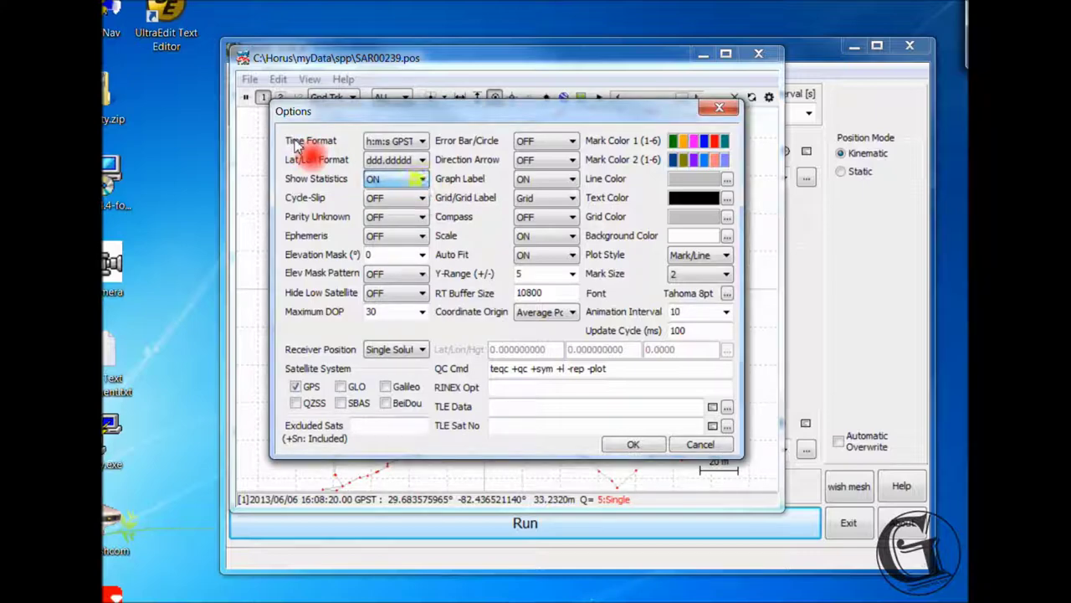
click(639, 448)
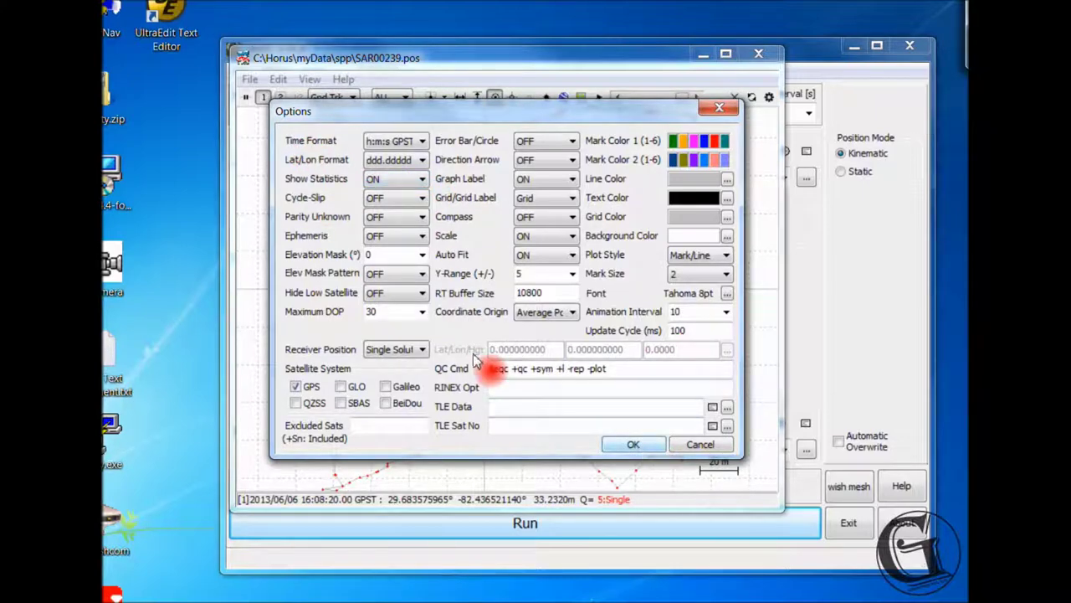
click(637, 446)
key(Return)
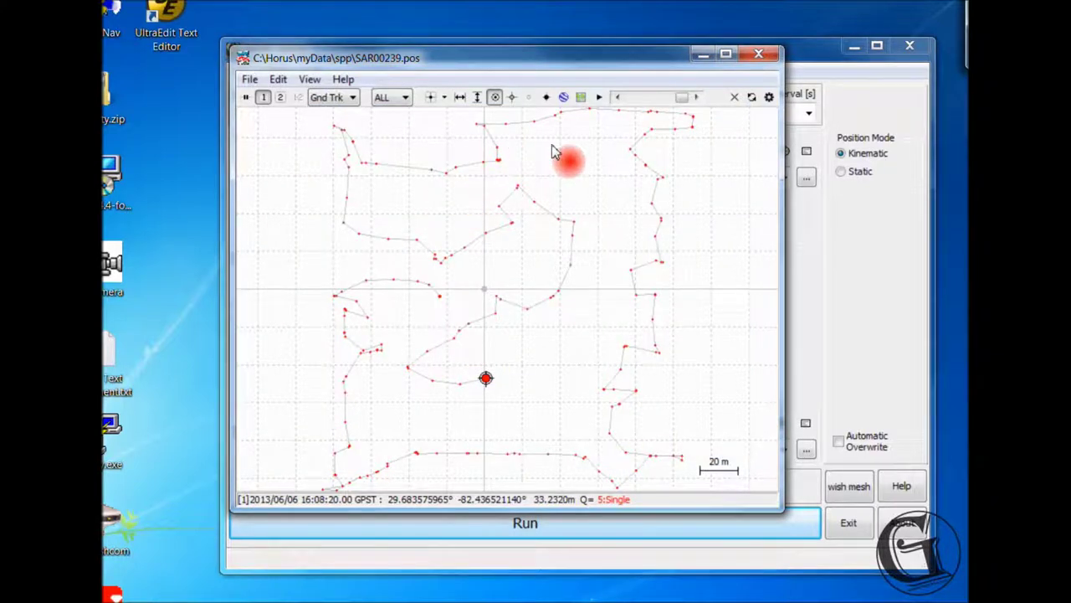
Widen the plot window and shift the ground track away from the statistics text to read it
drag(781, 177, 826, 177)
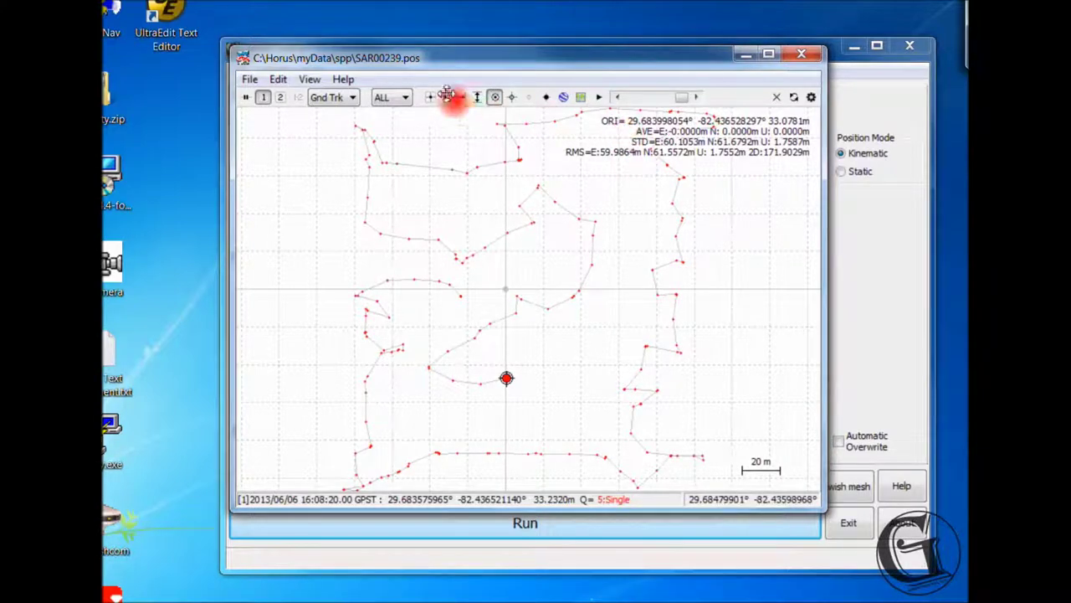
drag(447, 100, 360, 126)
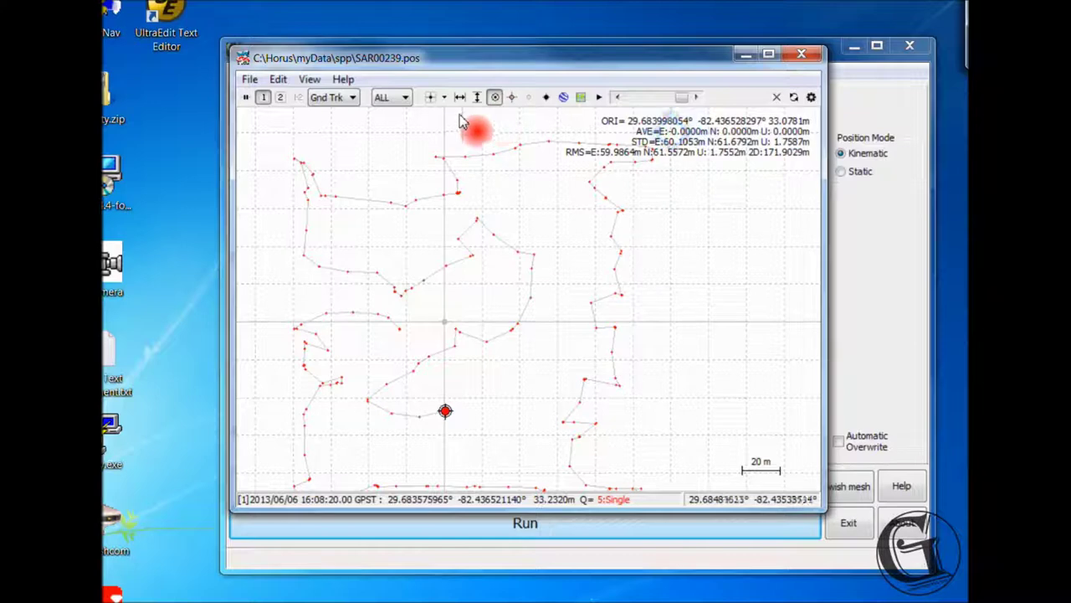
drag(483, 117, 484, 118)
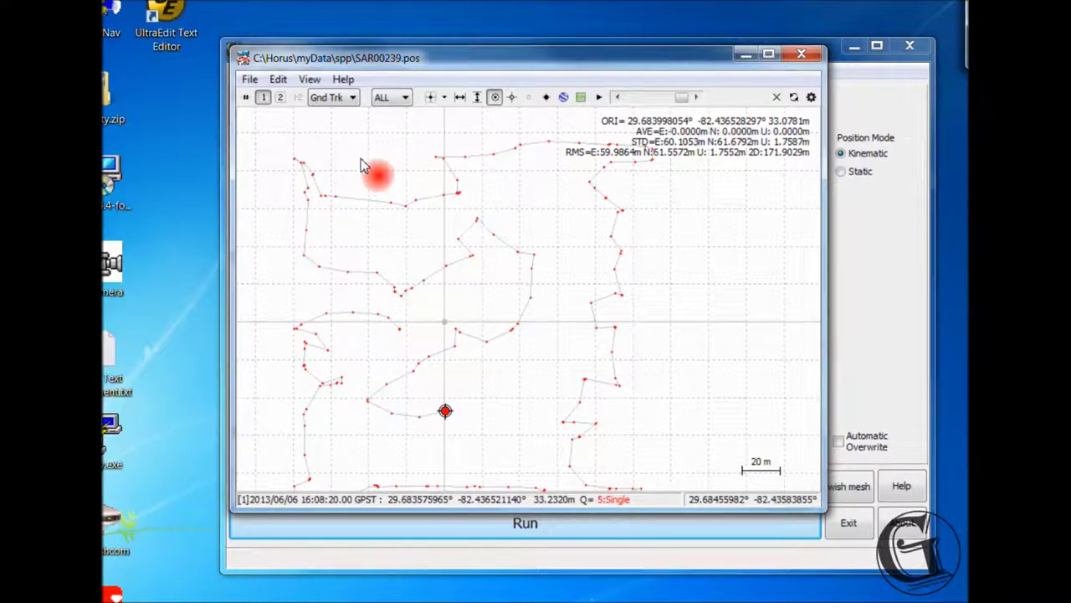
Examine the solution's Position plot and its Velocity plot, and close the plot window
click(350, 98)
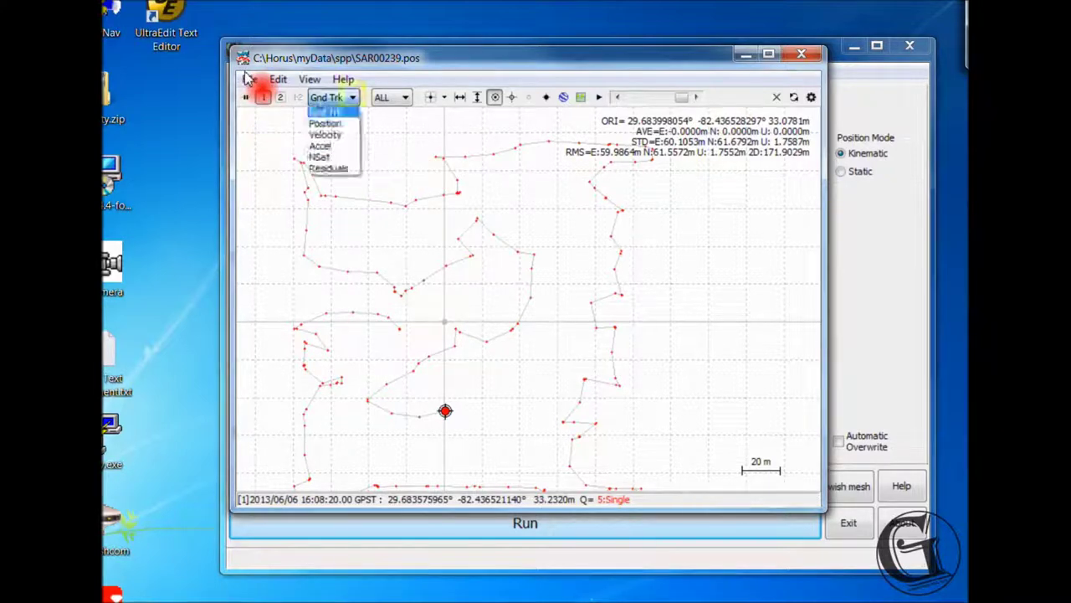
click(340, 123)
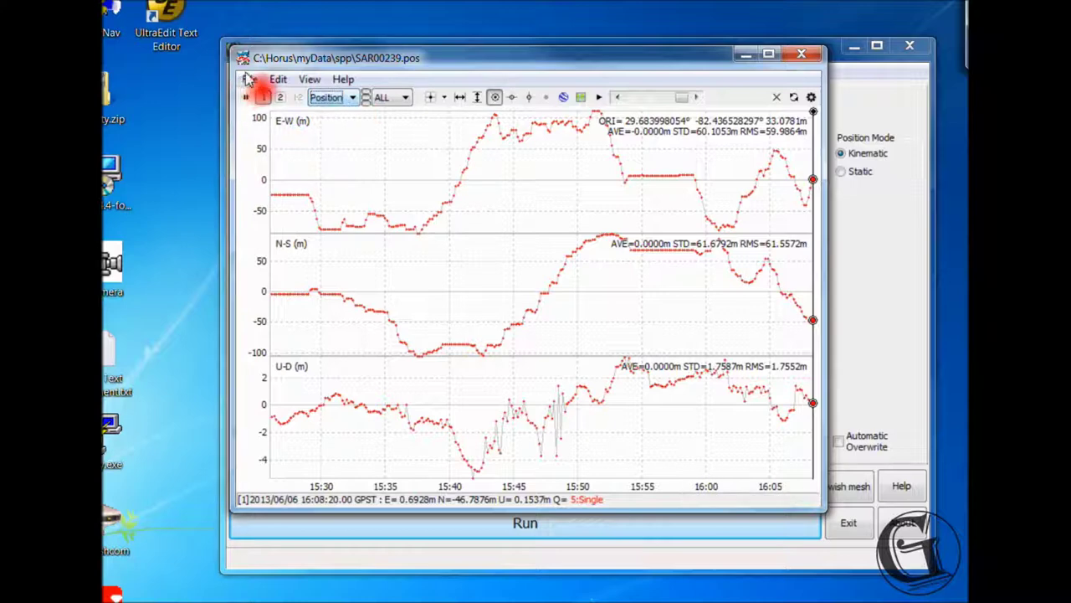
key(alt+Down)
key(Down)
key(Return)
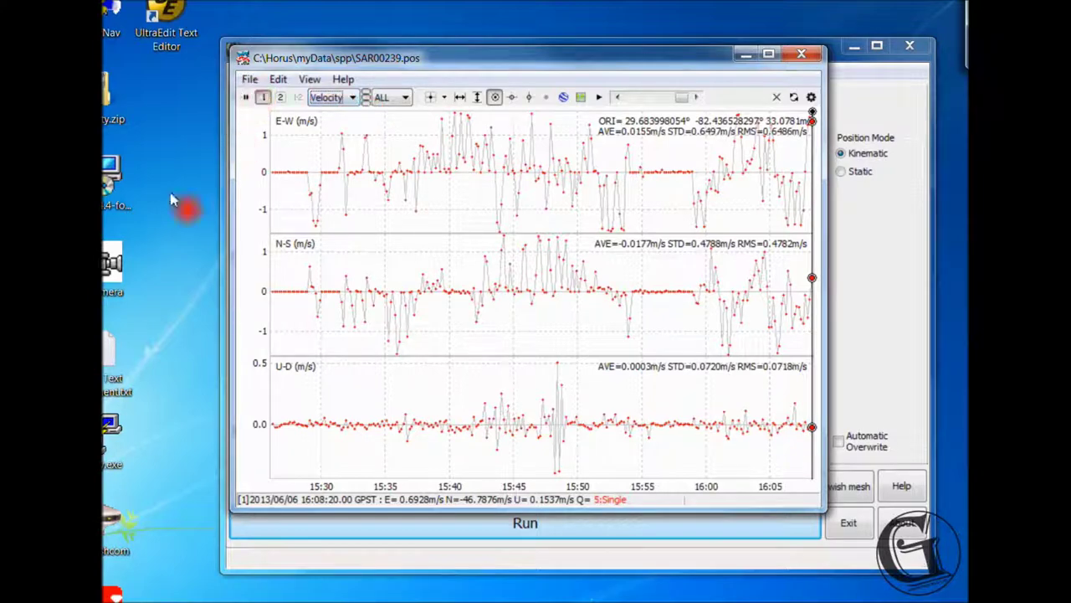
click(117, 352)
key(alt+F4)
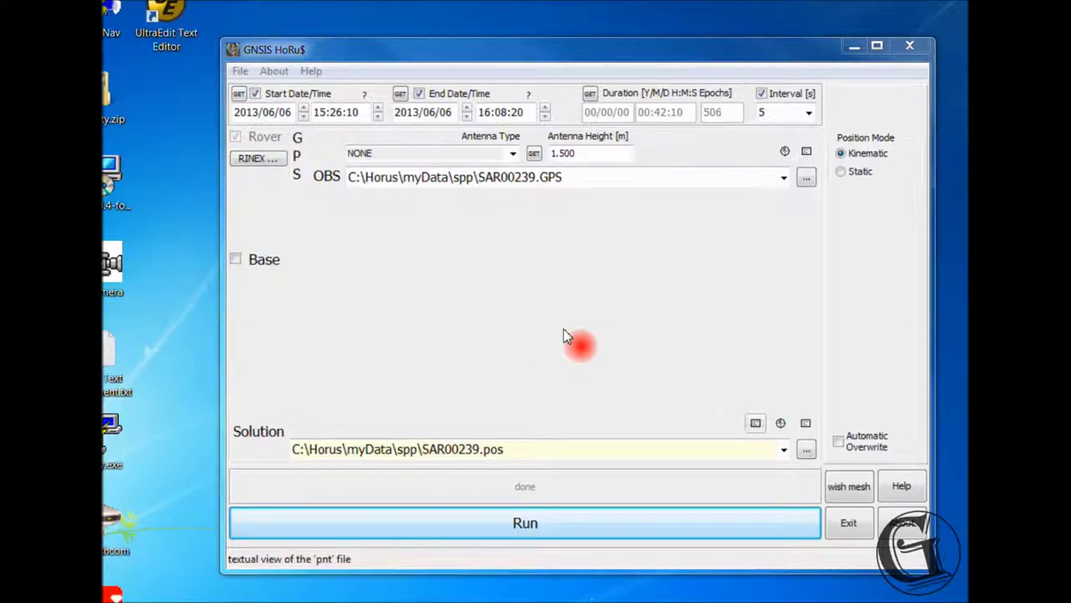
Open the textual view of the solution's pnt file and widen its window to show more data columns
click(756, 423)
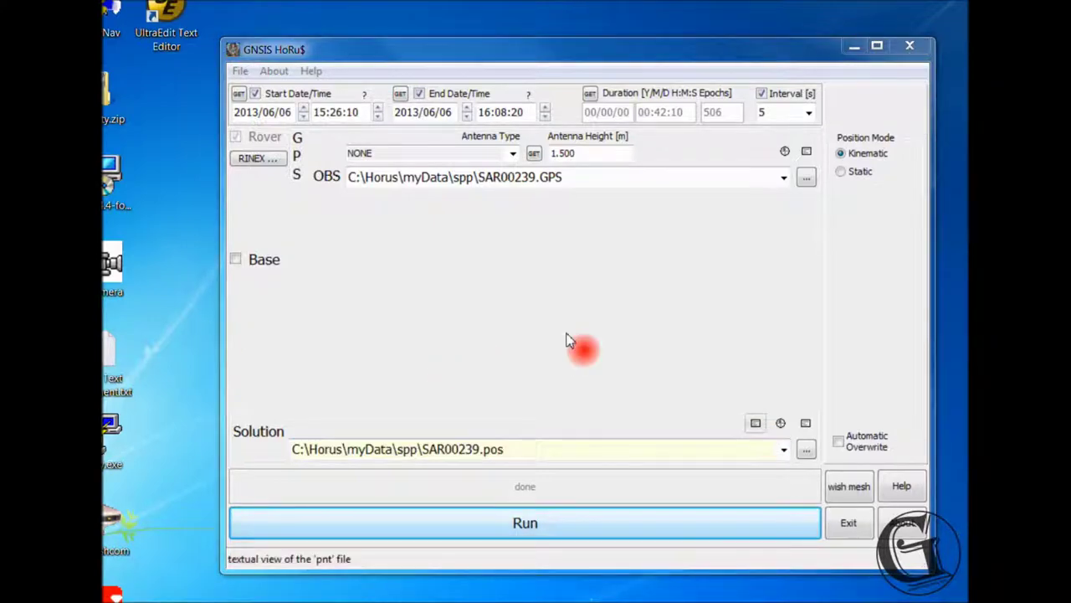
click(756, 423)
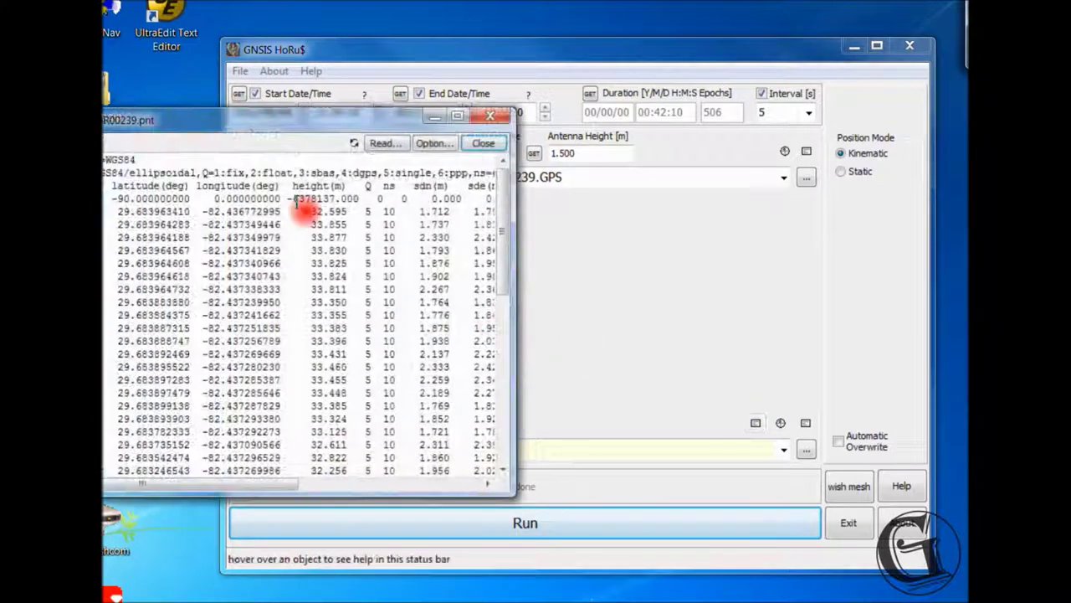
drag(243, 125, 439, 107)
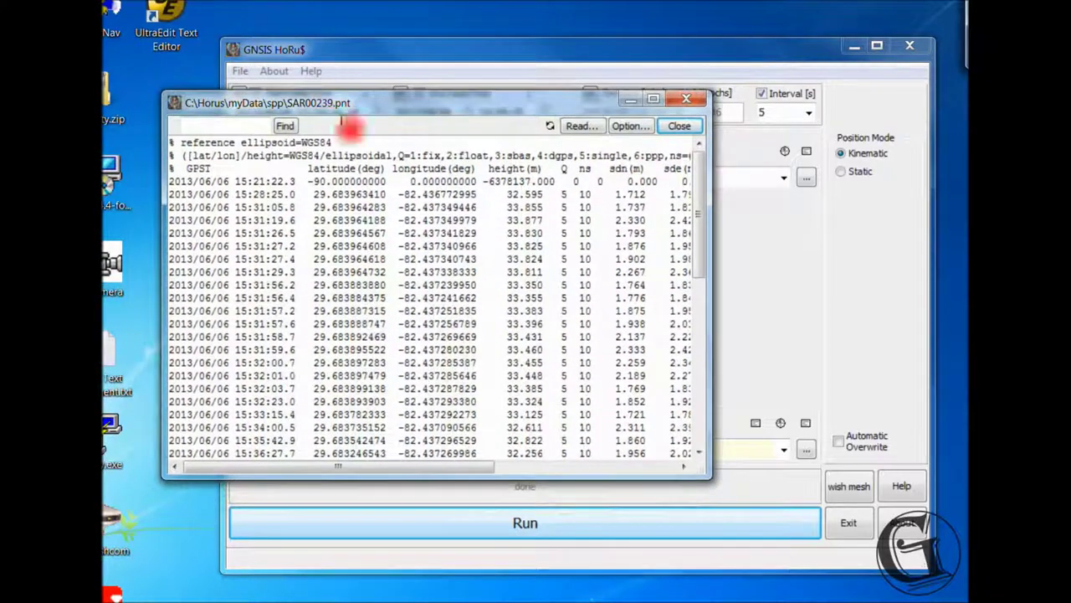
drag(713, 315, 847, 306)
drag(641, 242, 679, 243)
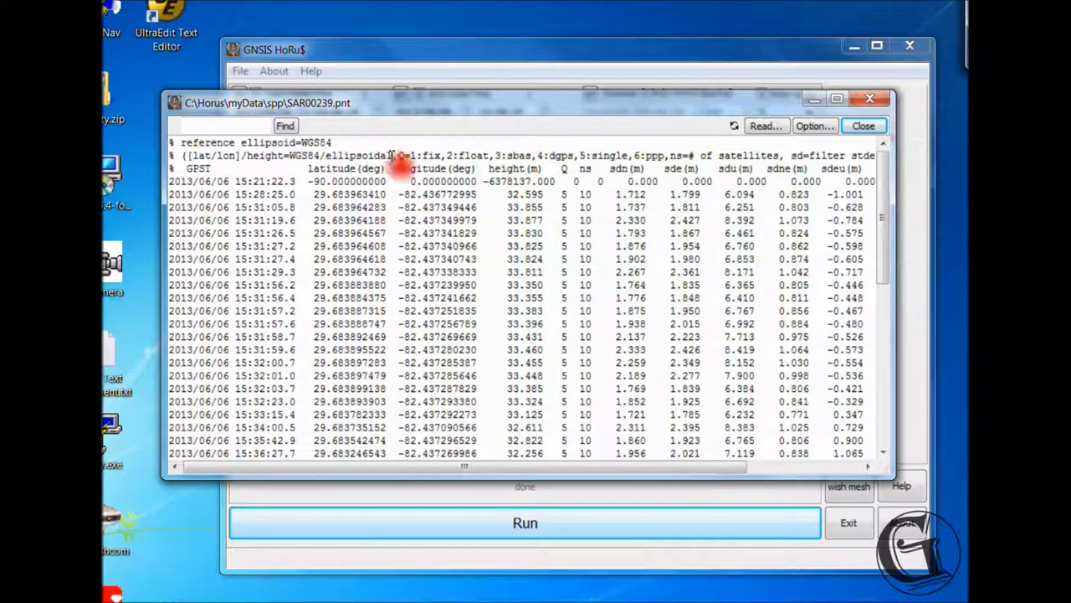
Read through the point records in SAR00239.pnt and close the text view
scroll(535, 224, down, 5)
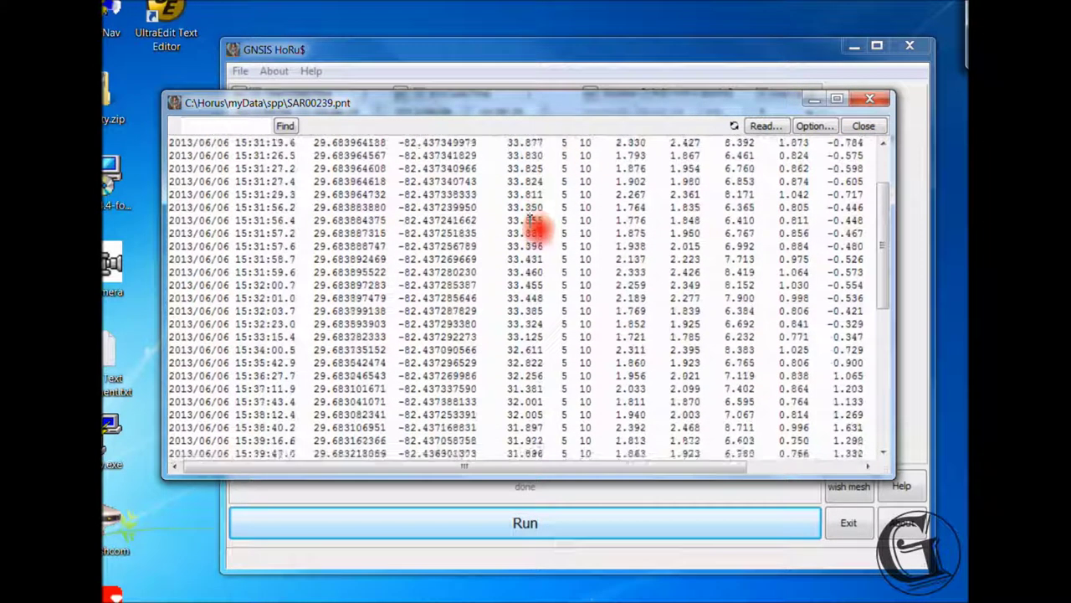
scroll(529, 219, down, 5)
scroll(527, 220, up, 12)
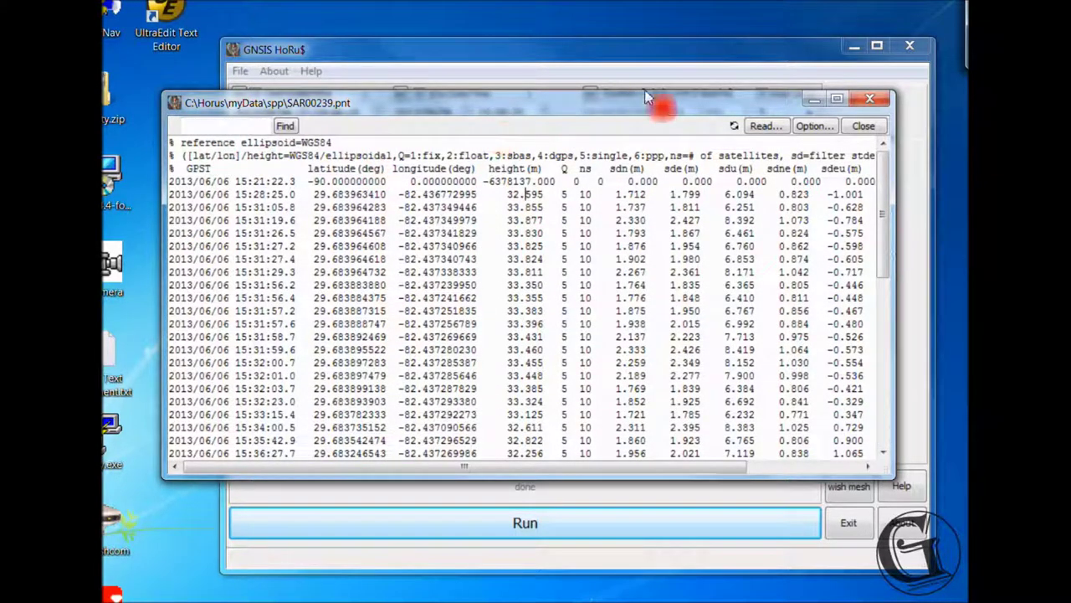
click(864, 125)
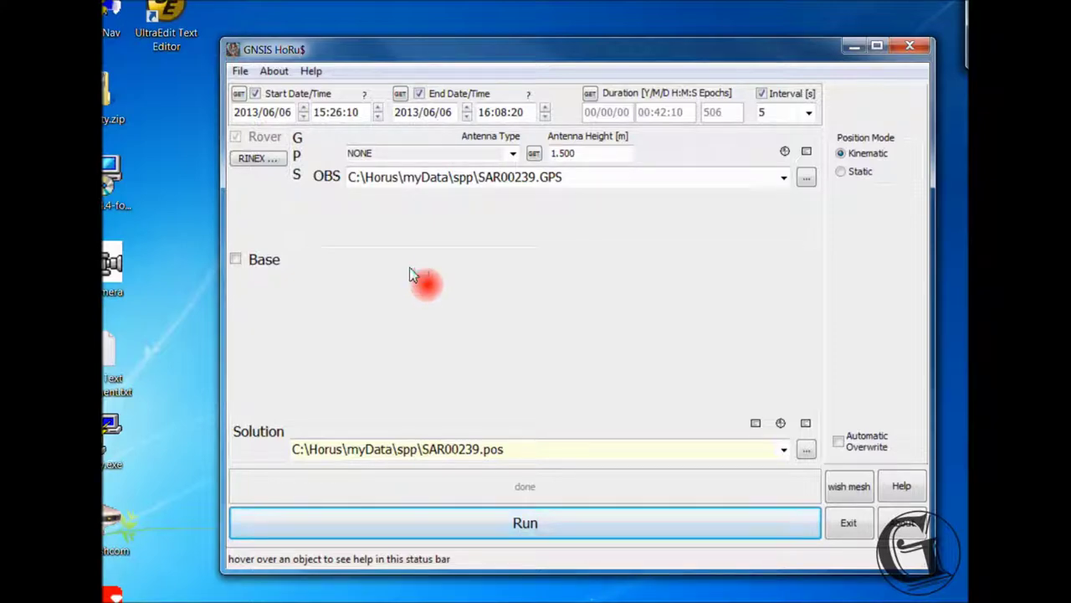
Open the solution's plot as a ground track (Gnd Trk) and show the labelled point markers on it
click(216, 159)
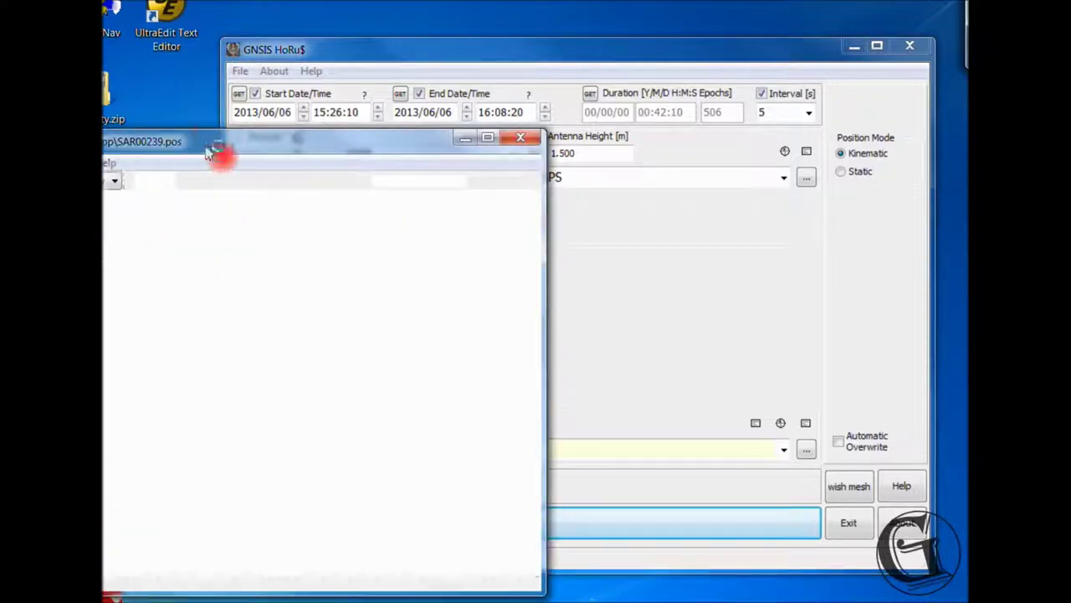
drag(296, 137, 502, 104)
click(302, 147)
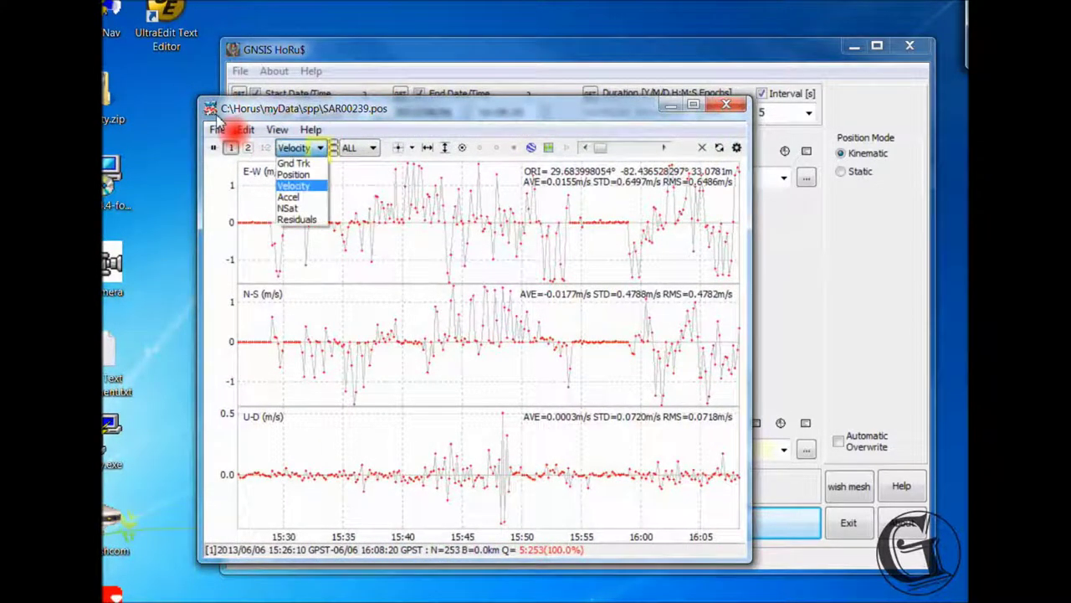
click(303, 159)
click(514, 148)
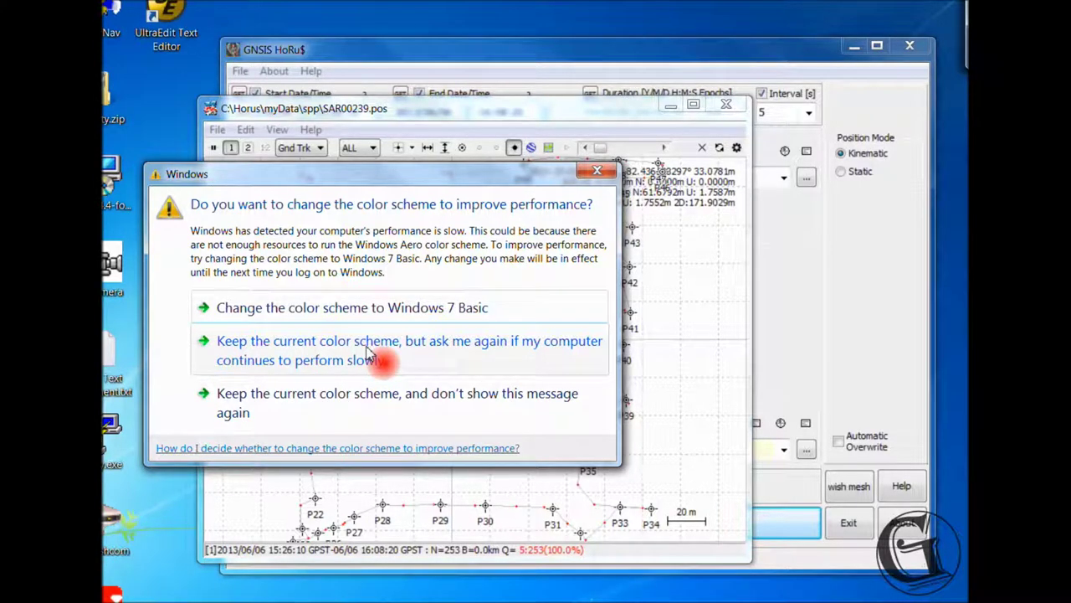
Dismiss the Windows color scheme message and examine the labelled points on the ground track around P2 and P53
click(236, 317)
scroll(442, 390, up, 4)
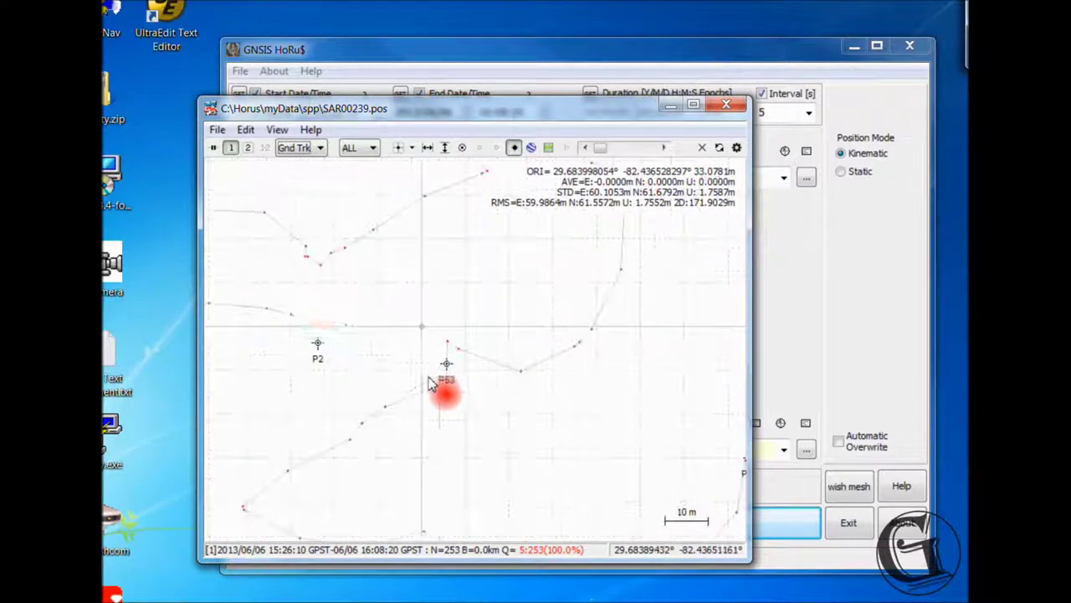
scroll(429, 382, down, 4)
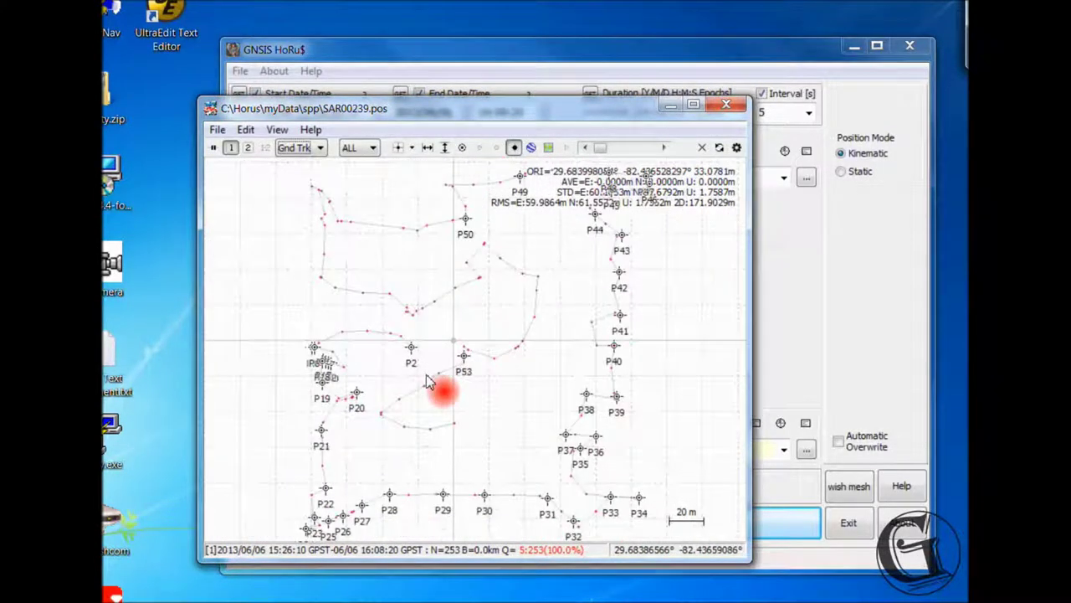
scroll(427, 381, up, 4)
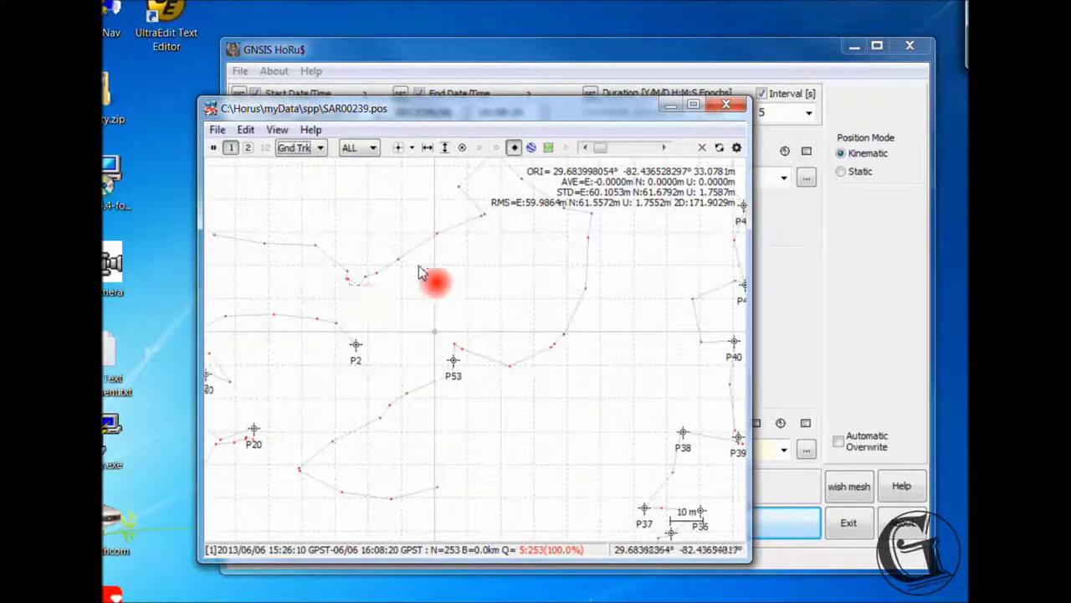